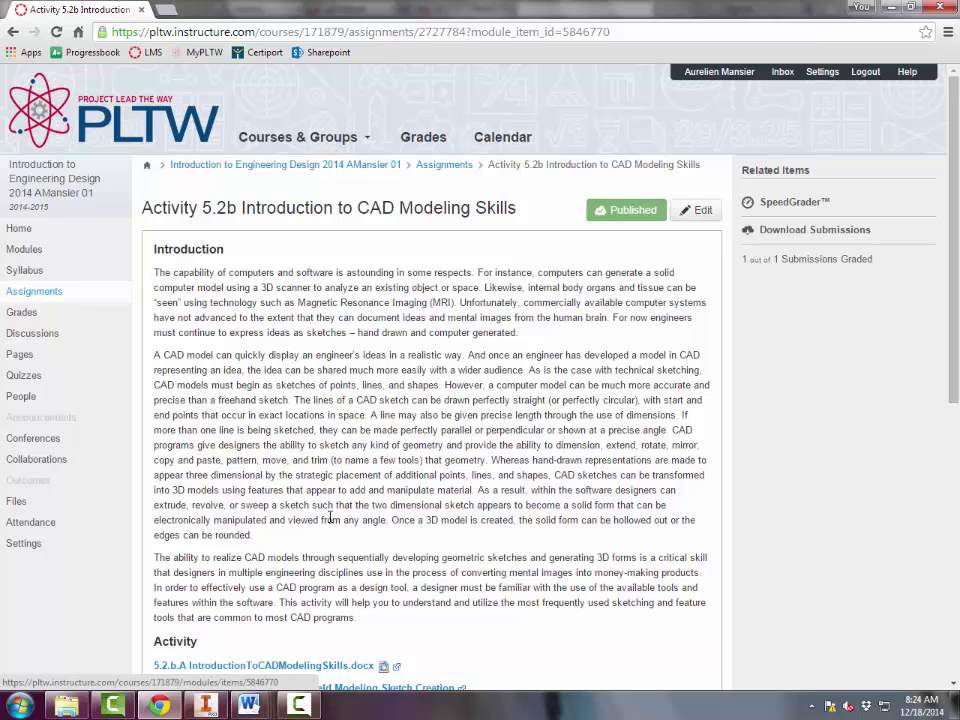
Scroll the Activity 5.2b Introduction page to the CAD modeling document, windshield video and drawings links
scroll(331, 506, "down", 3)
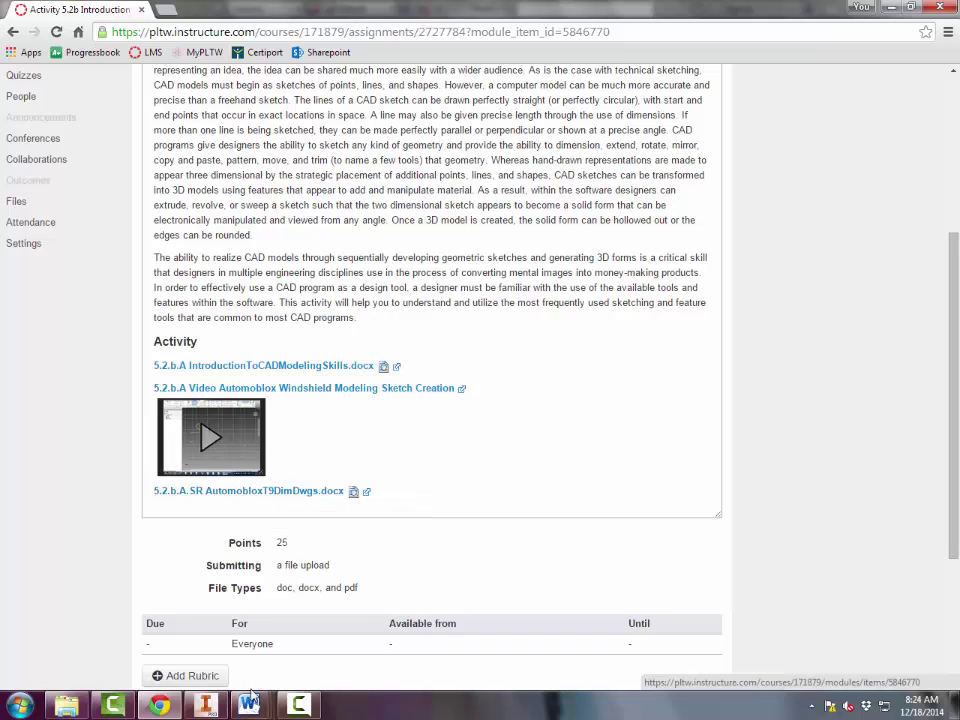
Review the fillet sketch in the Introduction to CAD Modeling Skills document
mouse_move(248, 705)
left_click(155, 633)
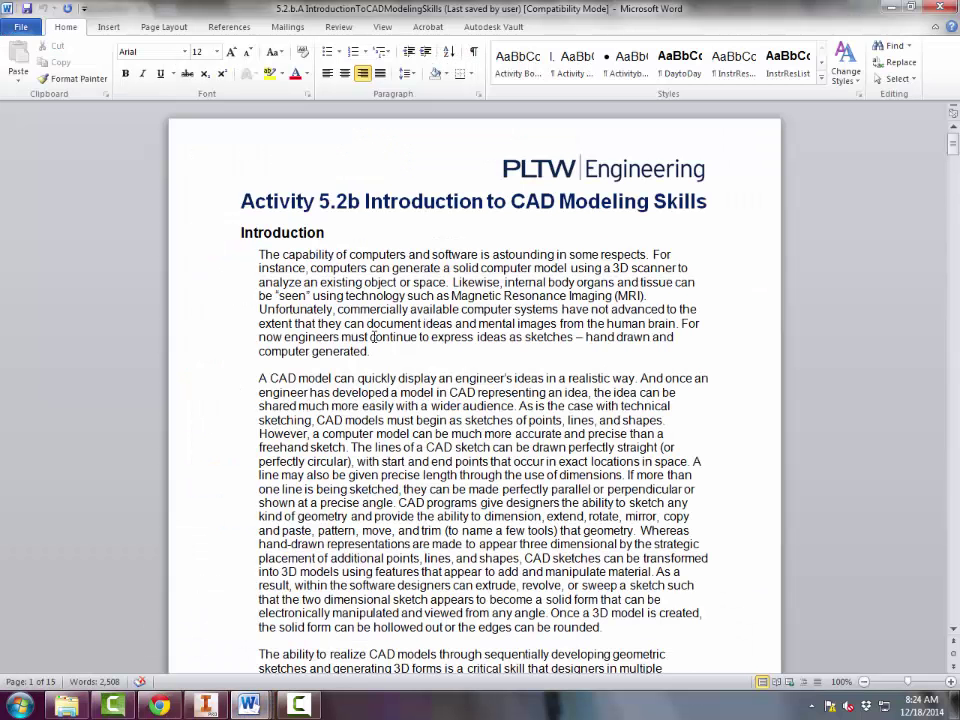
scroll(372, 337, "down", 20)
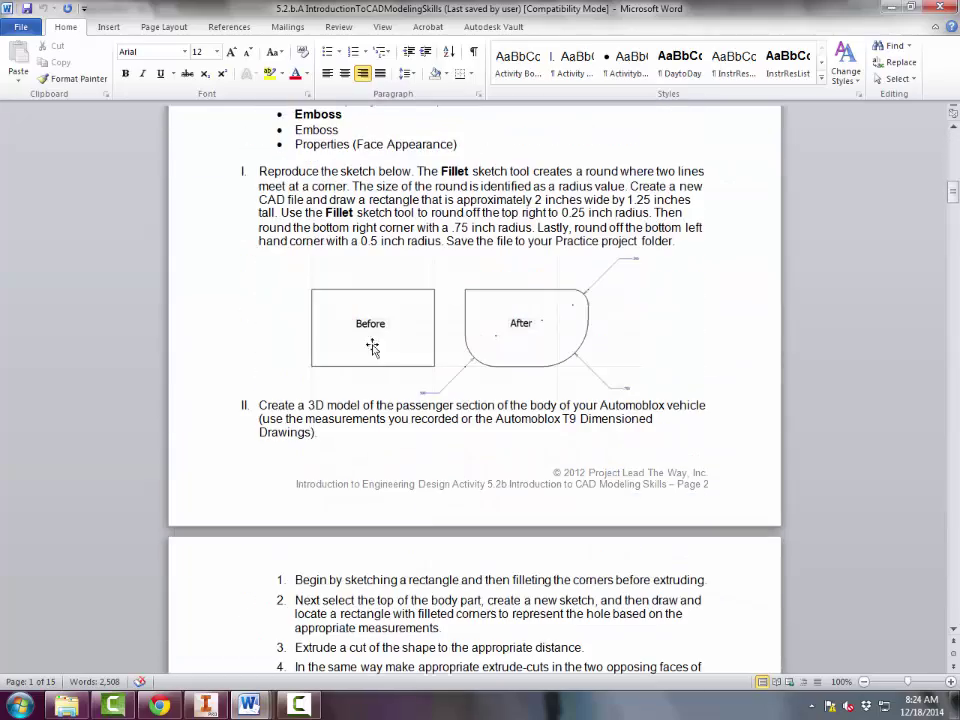
Page through the Automoblox T9 dimensioned drawings, then return to Inventor's Part3 model
mouse_move(248, 705)
left_click(262, 630)
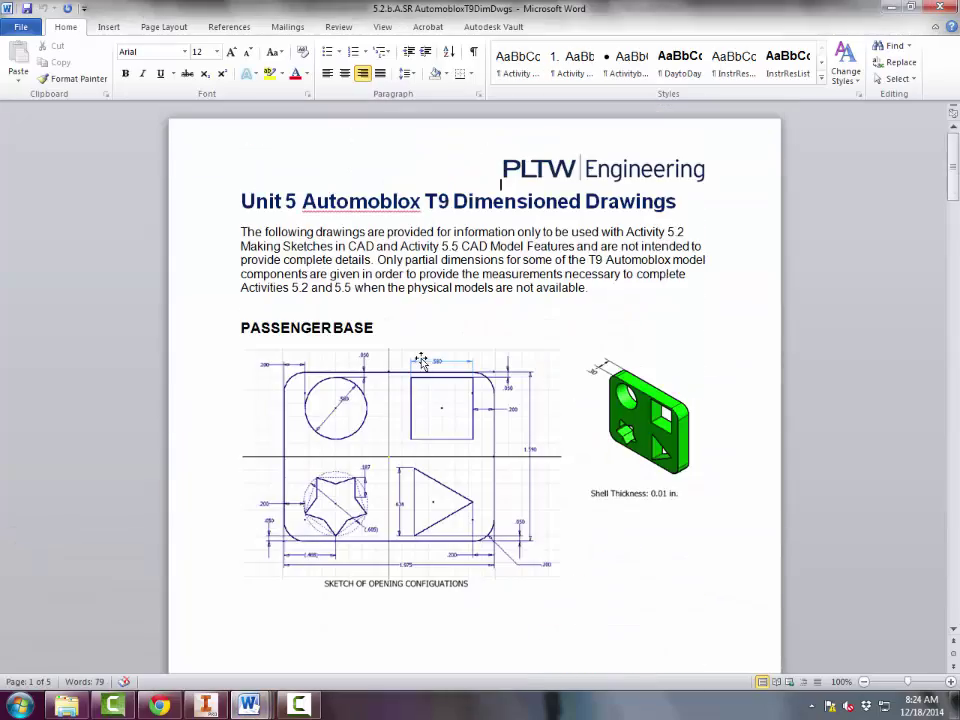
scroll(421, 361, "down", 20)
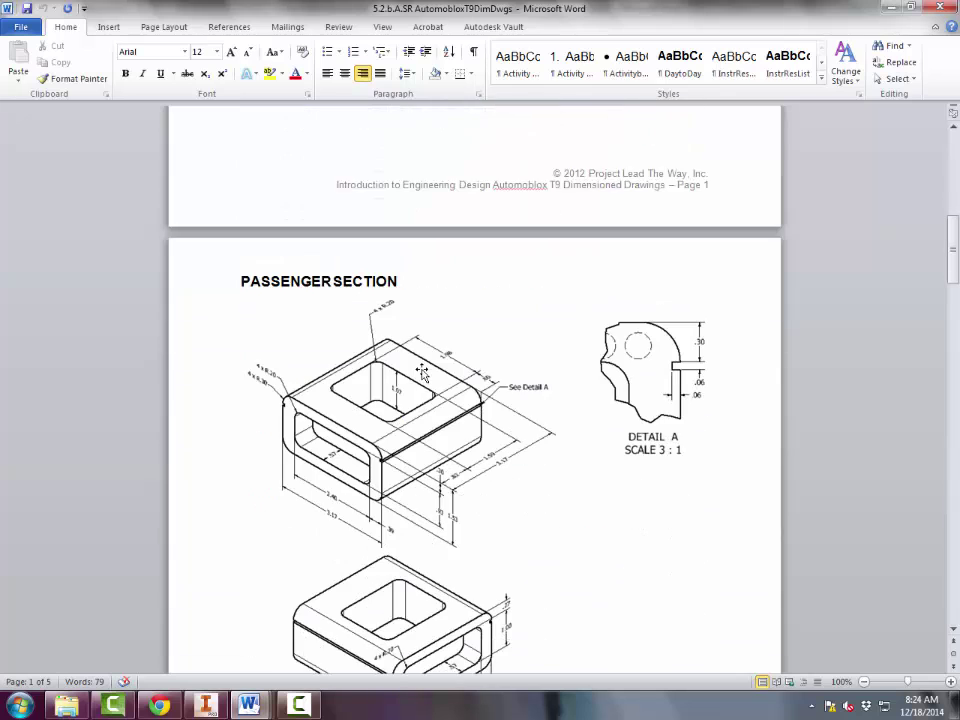
scroll(423, 372, "down", 3)
scroll(425, 372, "down", 4)
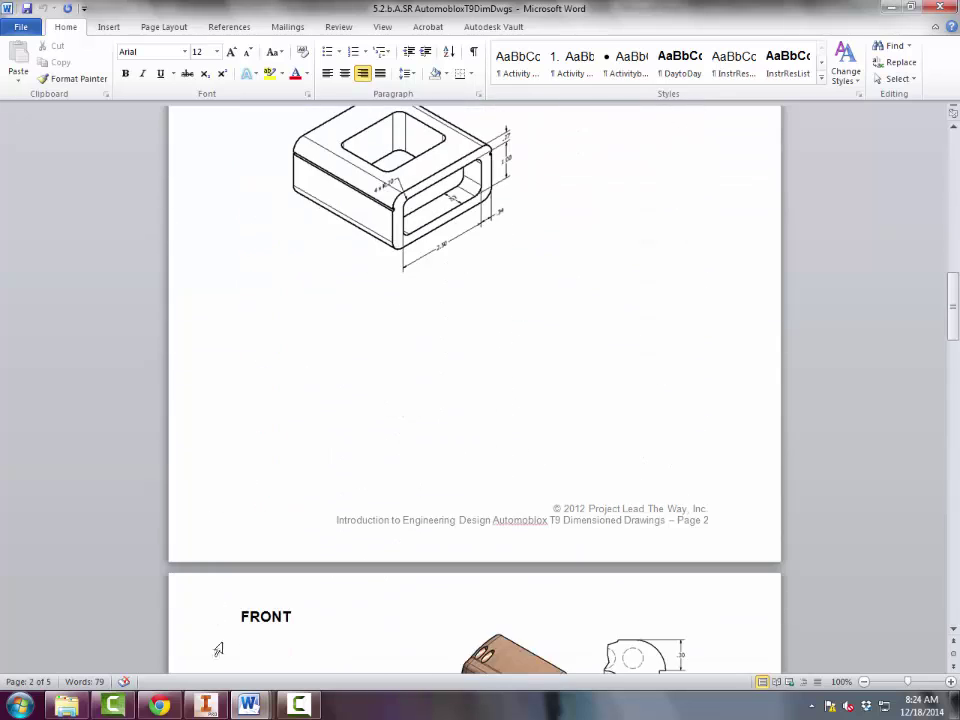
left_click(205, 705)
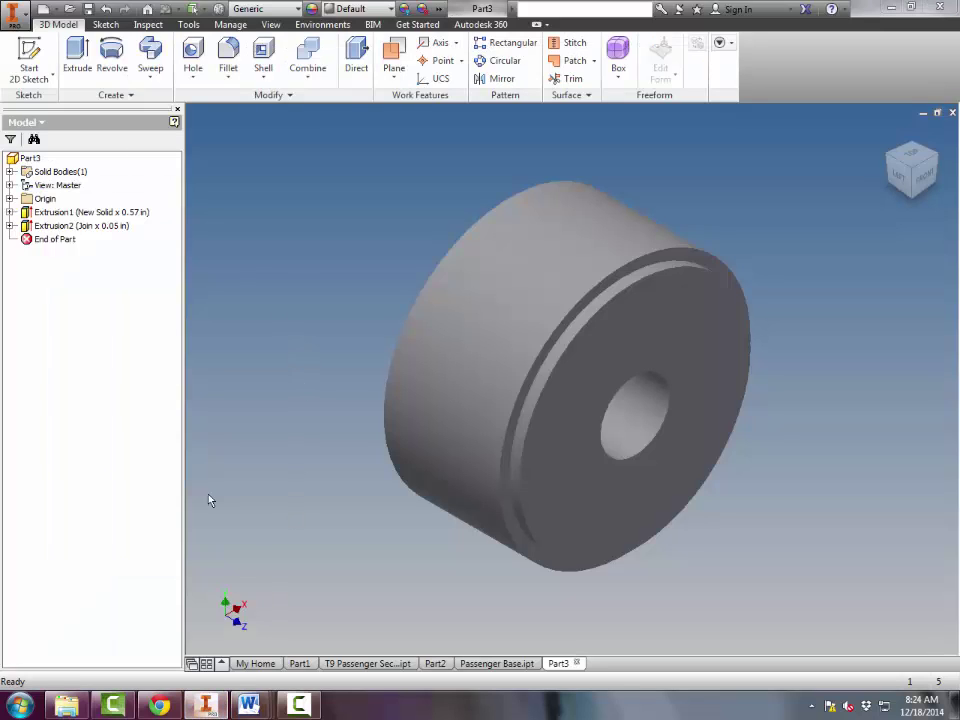
From the Inventor home page, open Projects and cancel a new-project wizard, leaving Activity 5.2b active
left_click(255, 663)
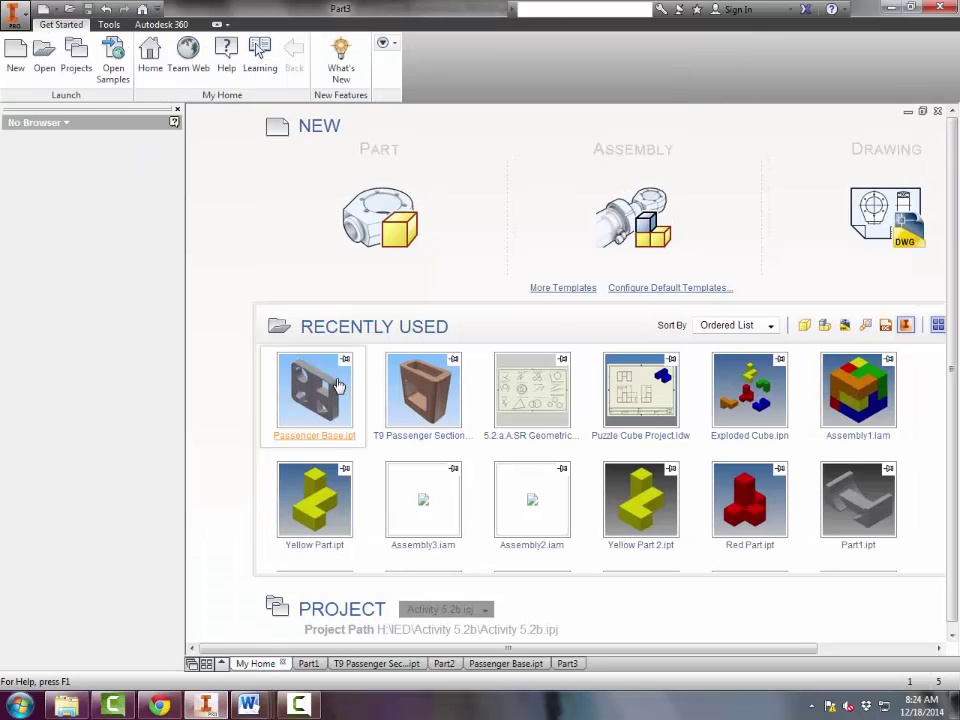
left_click(77, 58)
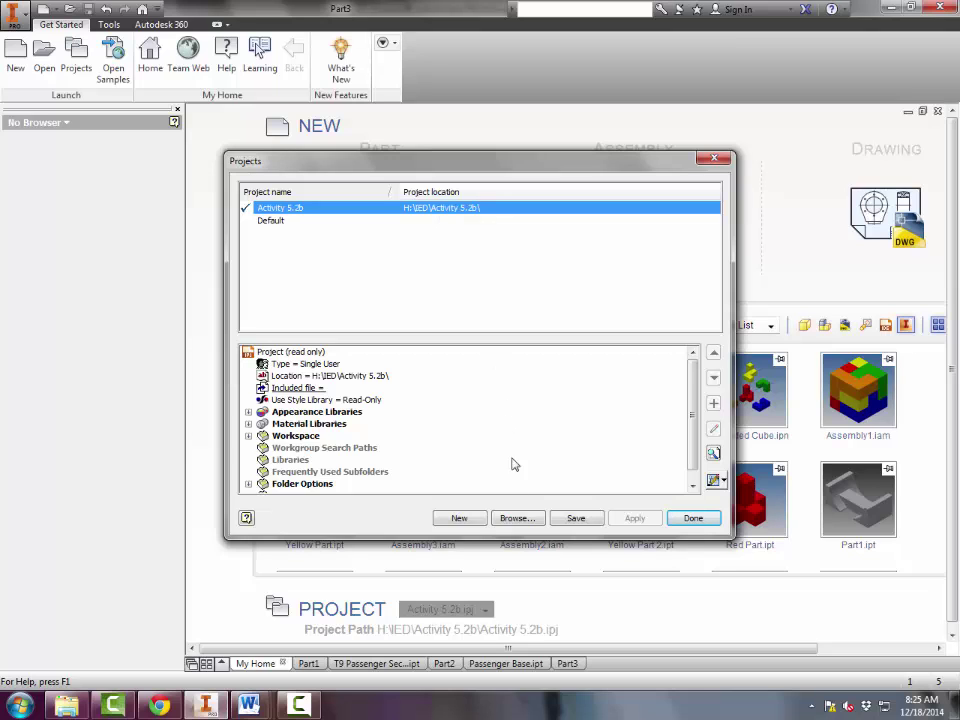
left_click(467, 521)
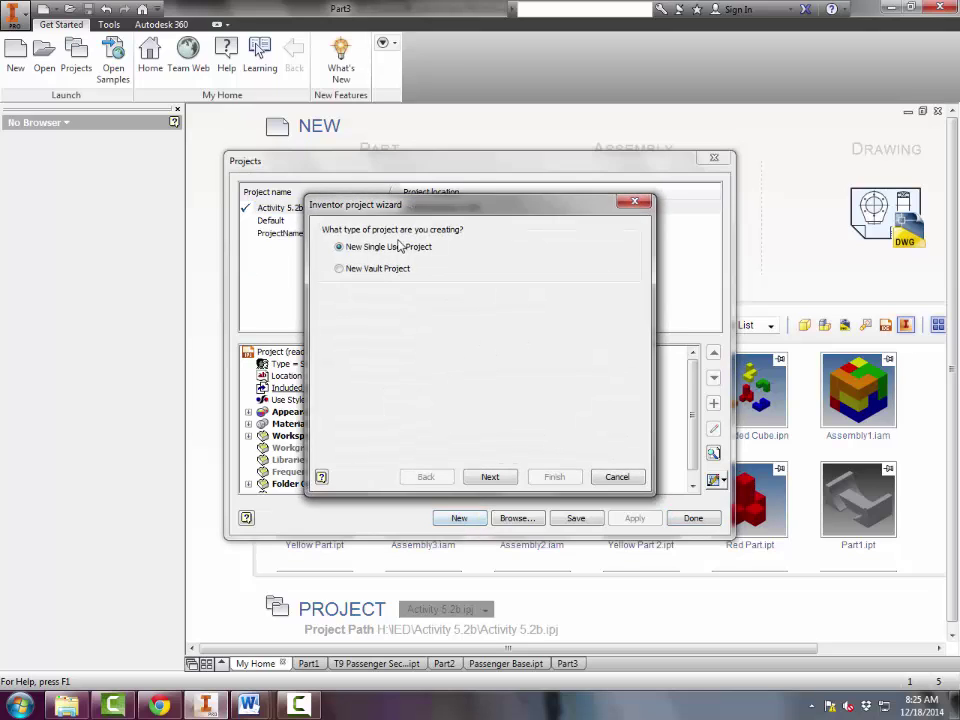
left_click(490, 476)
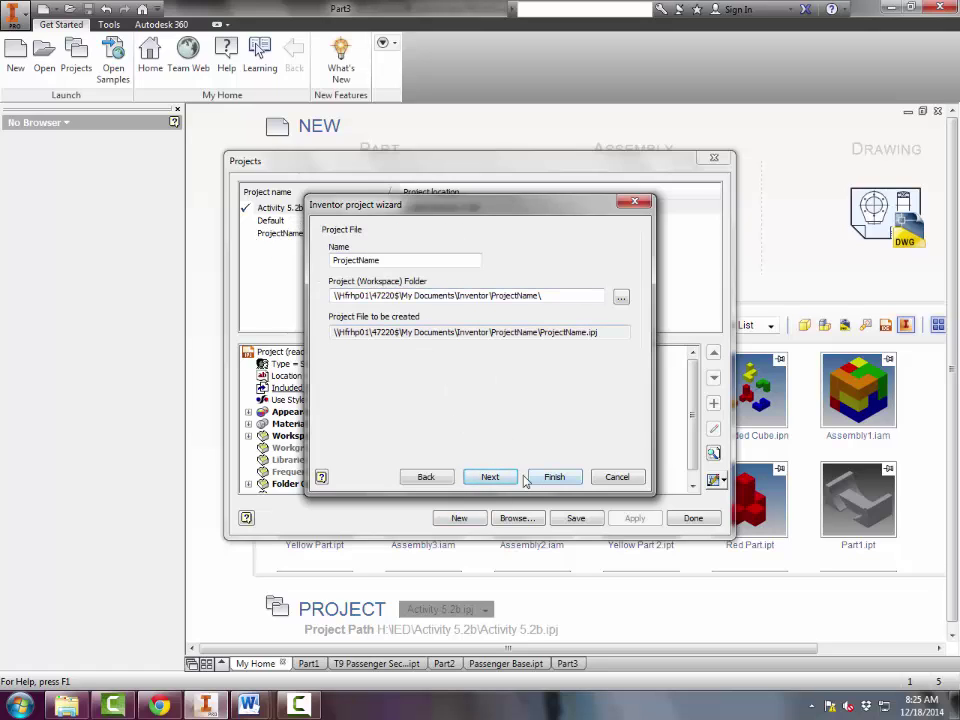
left_click(616, 476)
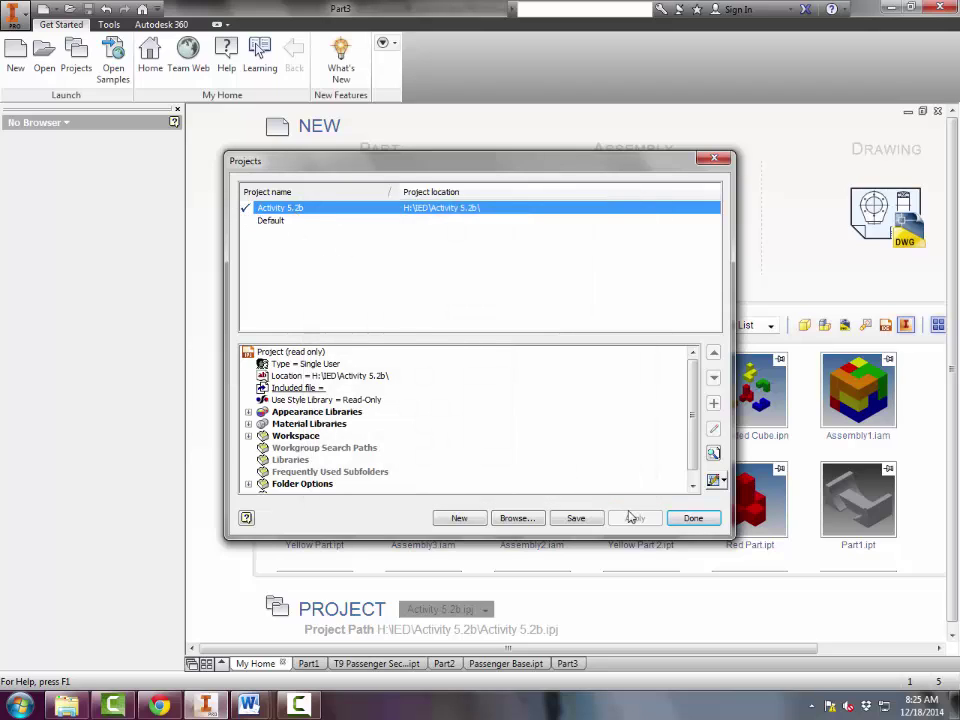
Keep Activity 5.2b, review the Word fillet exercise, and bring up Part1's 2.000 by 1.250 rectangle sketch
left_click(690, 520)
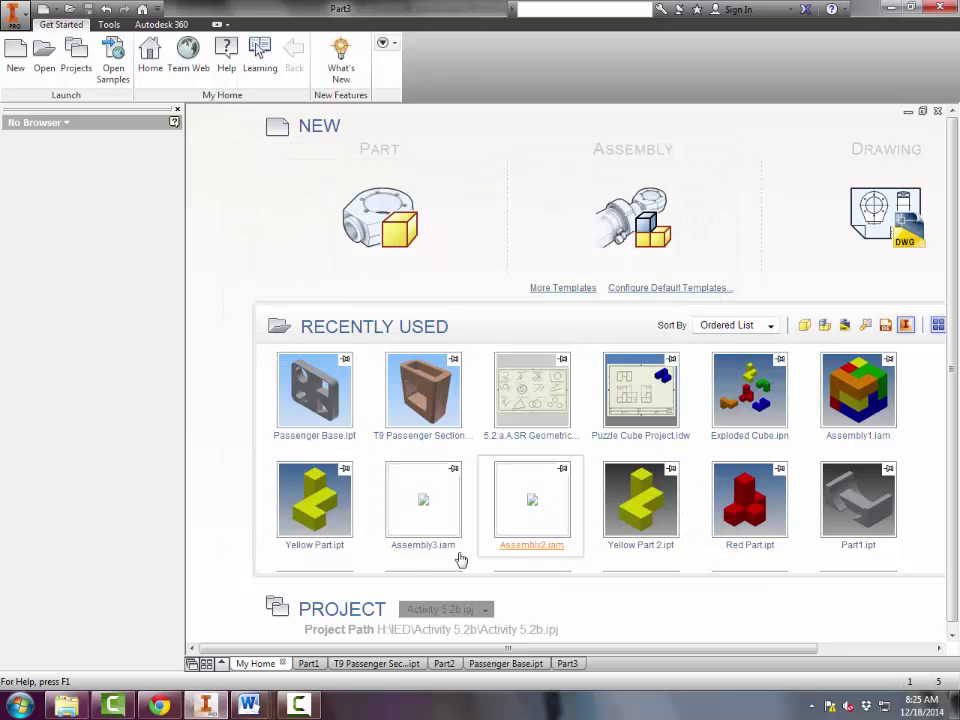
mouse_move(253, 708)
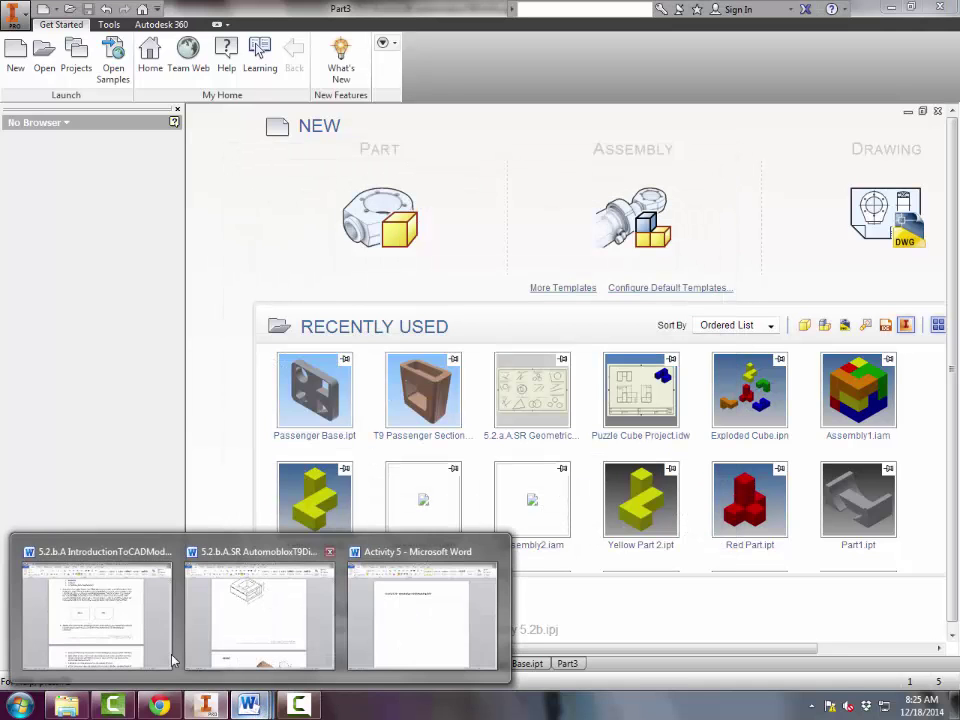
left_click(156, 652)
scroll(448, 330, "up", 5)
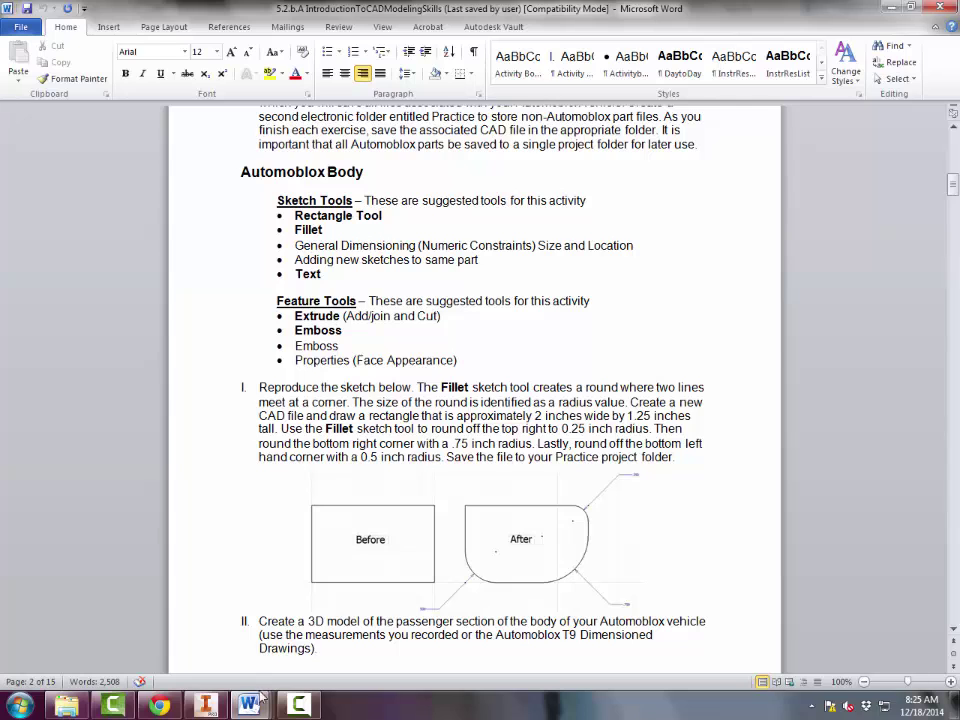
left_click(206, 705)
left_click(308, 663)
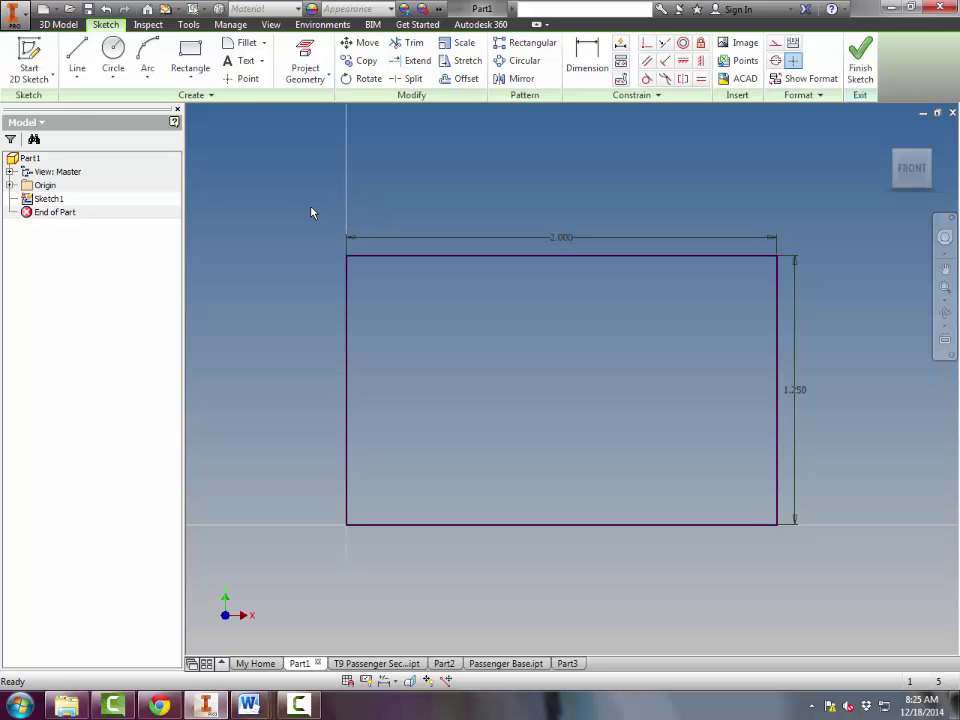
Fillet the rectangle's top-right corner at 0.25 and bottom-right corner at 0.75 inch
left_click(245, 46)
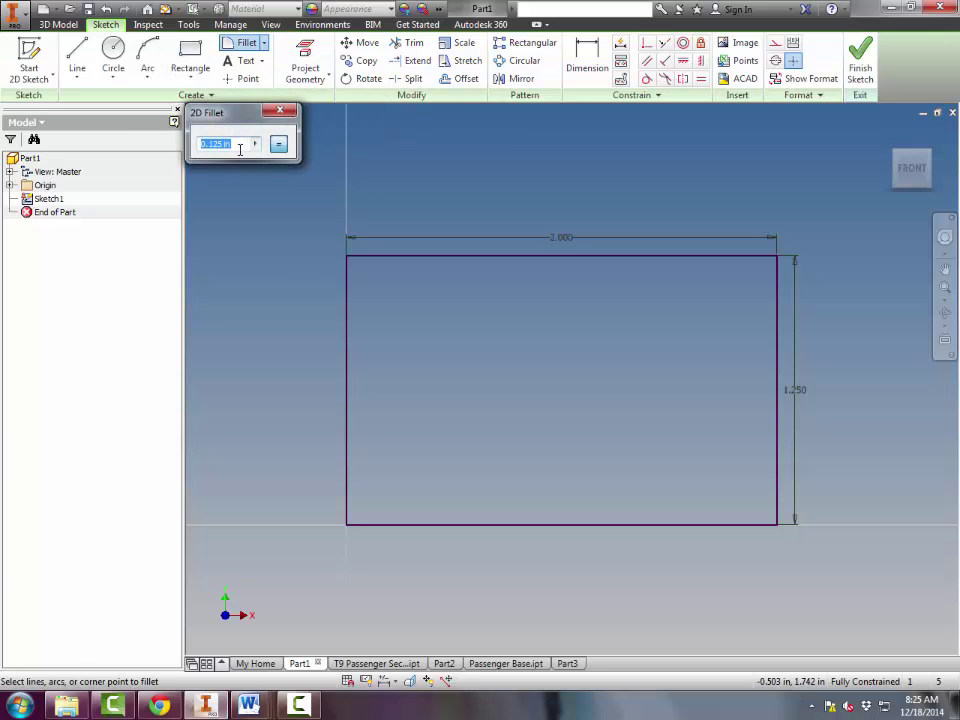
type(".25")
left_click(745, 259)
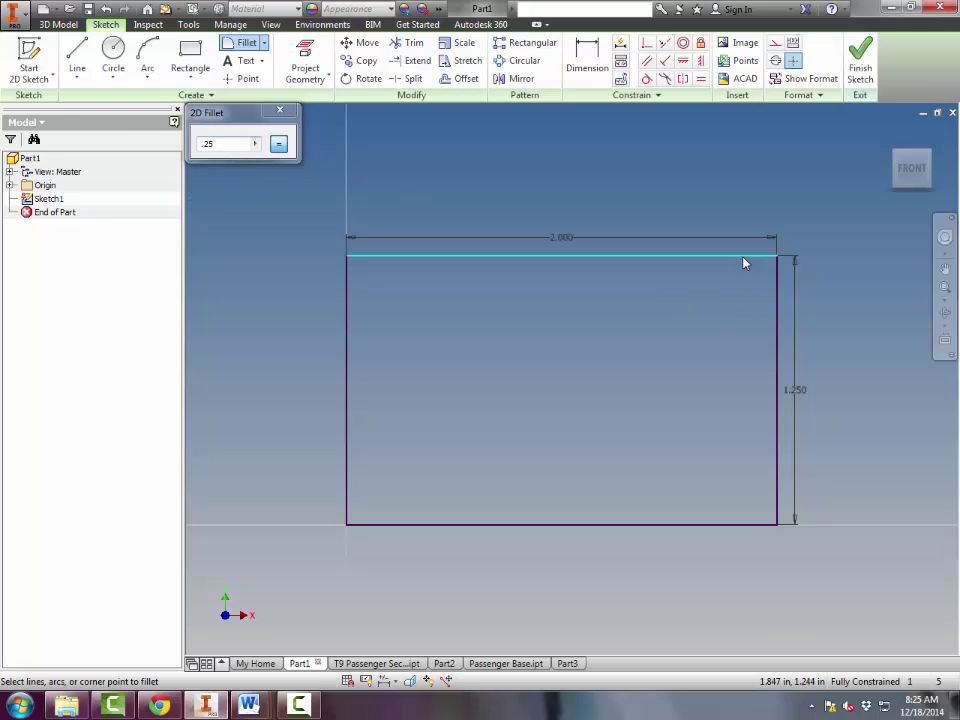
left_click(777, 290)
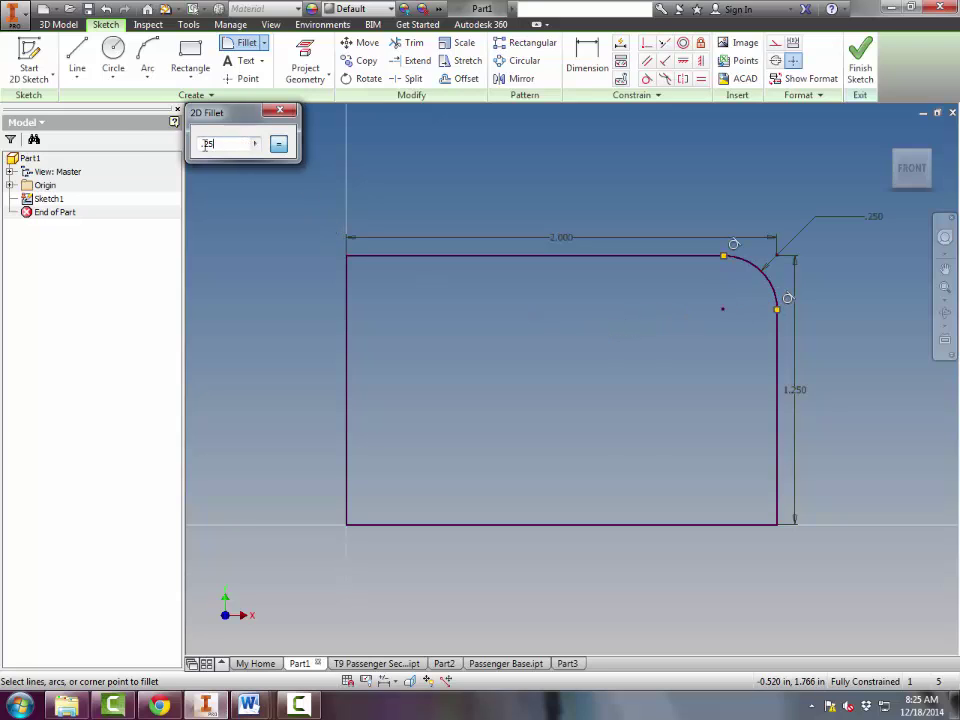
left_click_drag(222, 143, 148, 150)
type(".75")
left_click(779, 505)
left_click(752, 526)
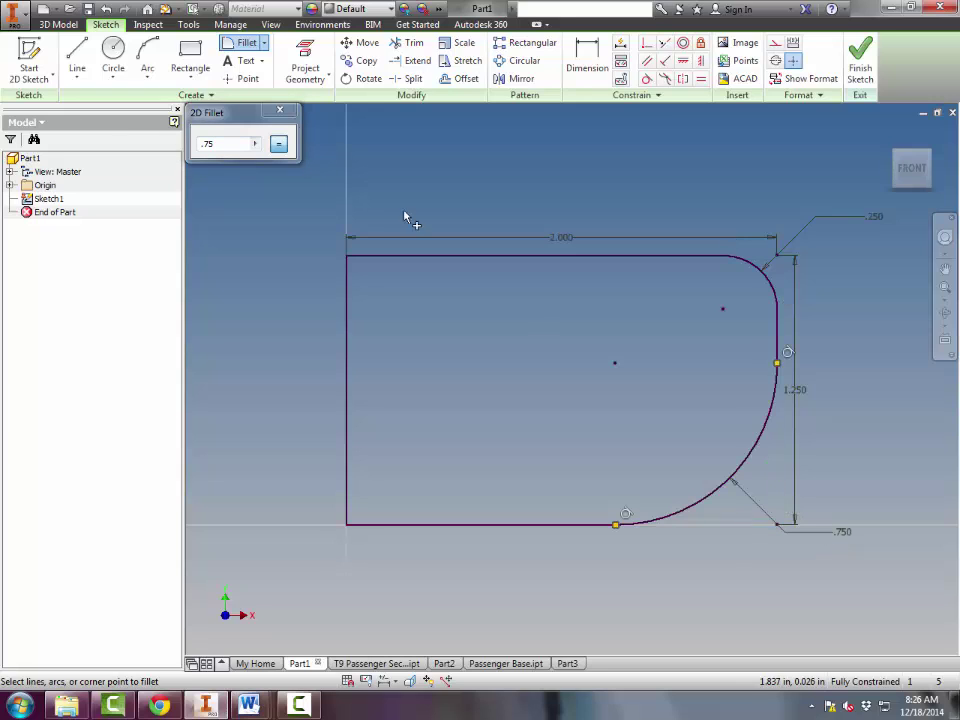
Fillet the bottom-left corner at 0.5 inch and exit the Fillet tool
left_click_drag(212, 142, 171, 146)
type(".5")
left_click(347, 506)
left_click(368, 528)
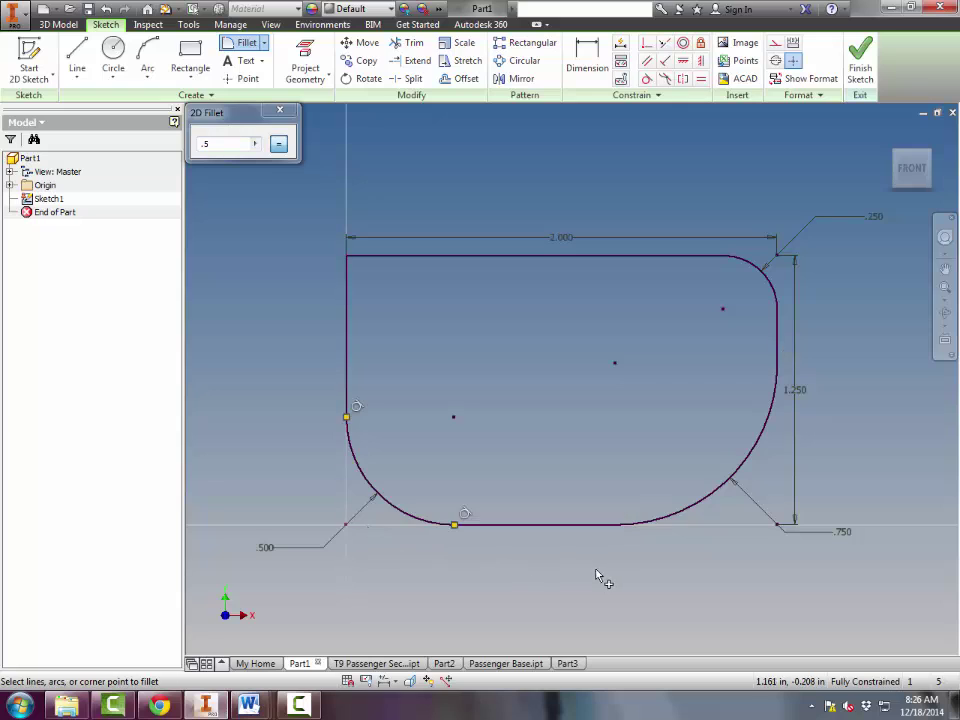
key("Escape")
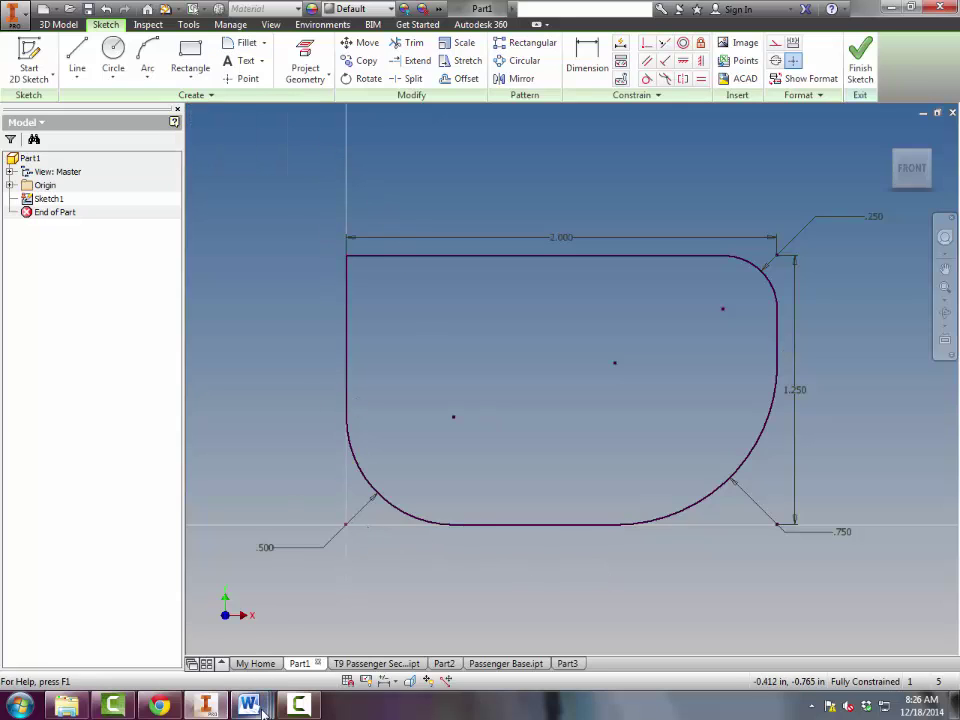
Glance at the CAD Modeling Skills instructions, then return to the filleted Inventor sketch
mouse_move(249, 705)
left_click(147, 628)
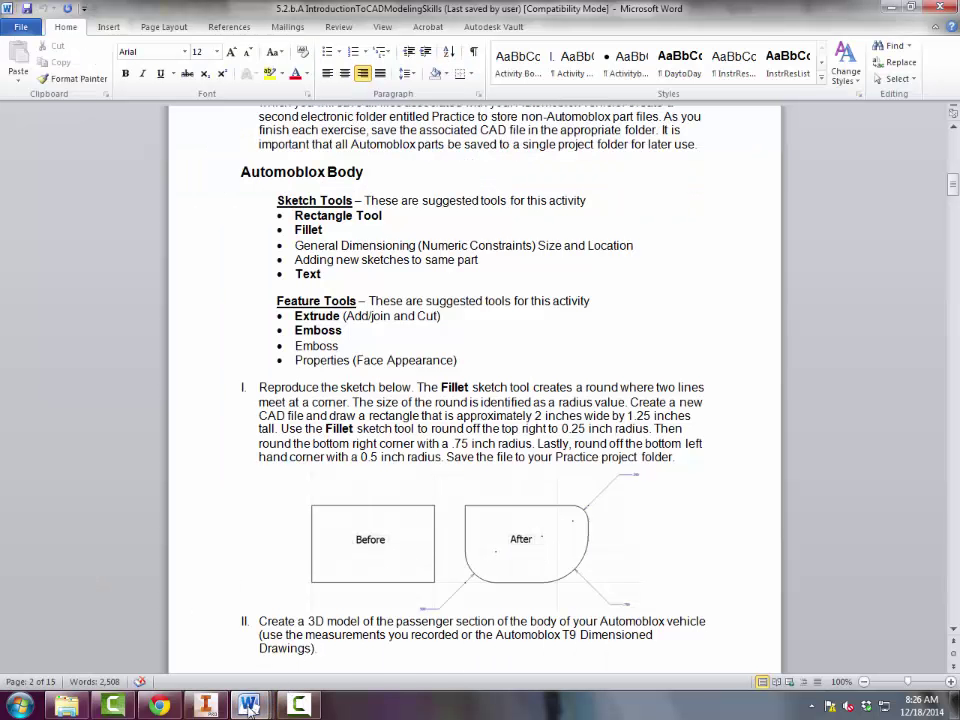
left_click(205, 705)
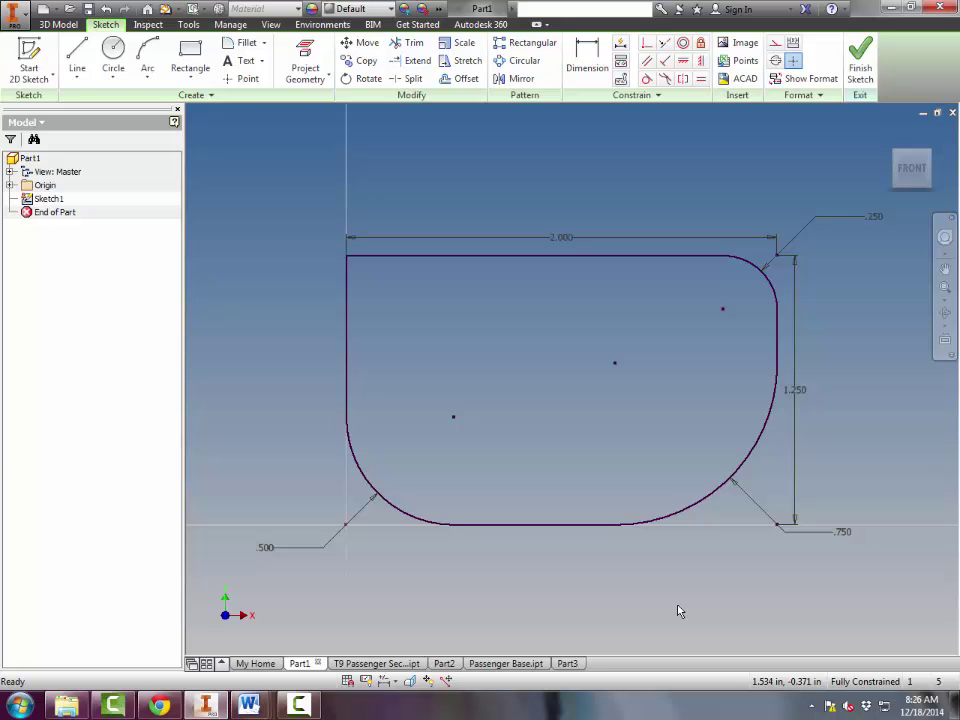
Paste the filleted sketch screenshot below the Activity 5.2b heading in the answer document
mouse_move(249, 705)
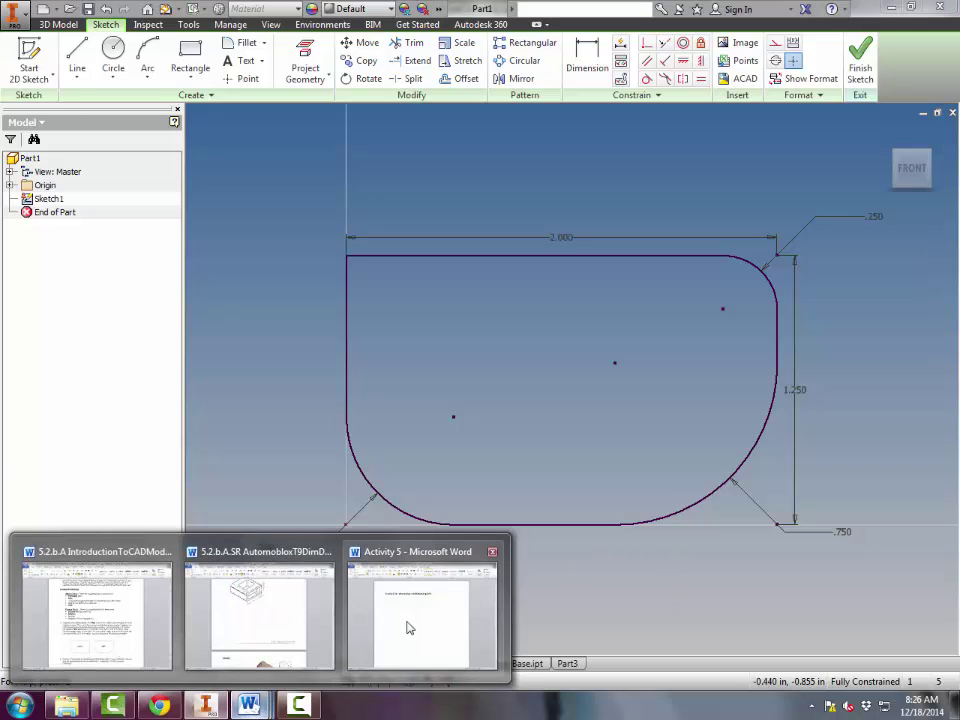
left_click(409, 628)
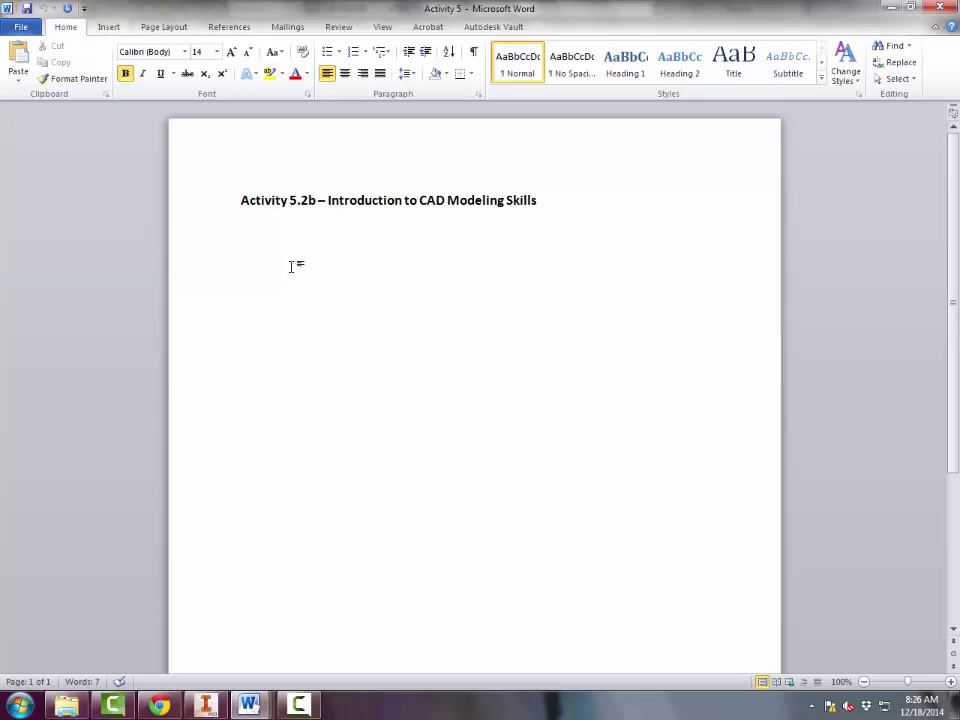
key("ctrl+v")
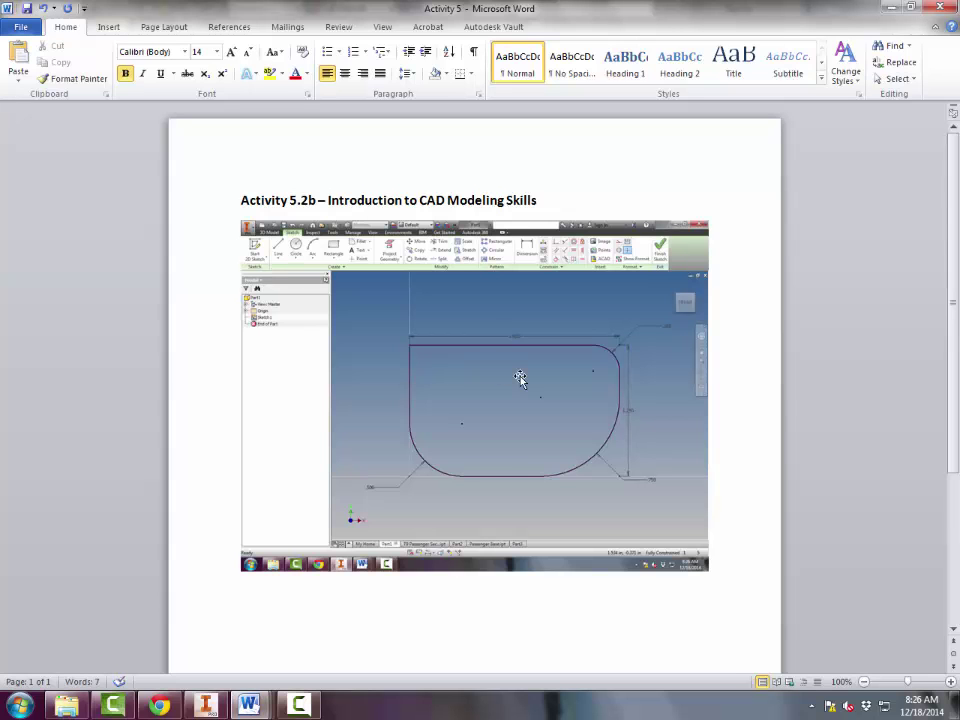
Crop the taskbar, model browser panel and ribbon off the pasted screenshot
left_click(519, 379)
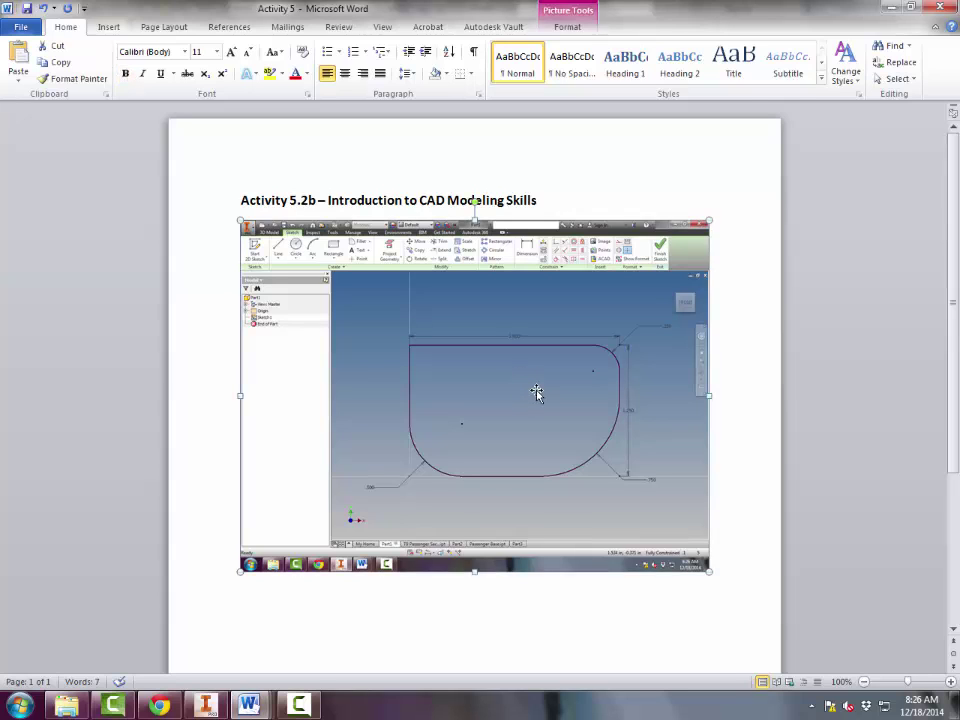
double_click(537, 393)
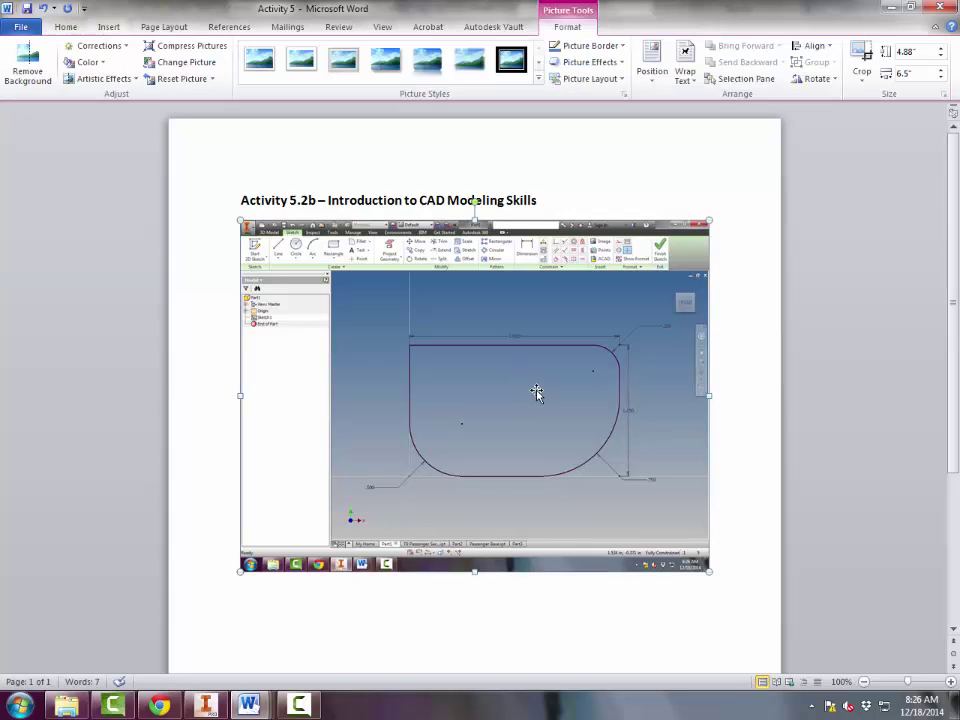
left_click(860, 55)
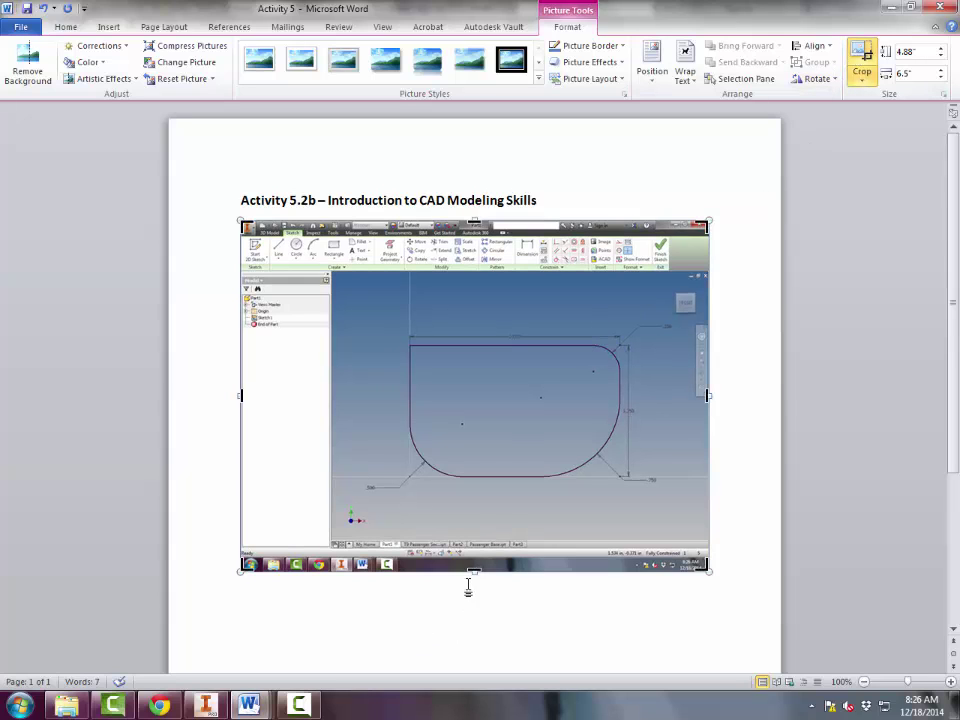
left_click_drag(474, 571, 474, 541)
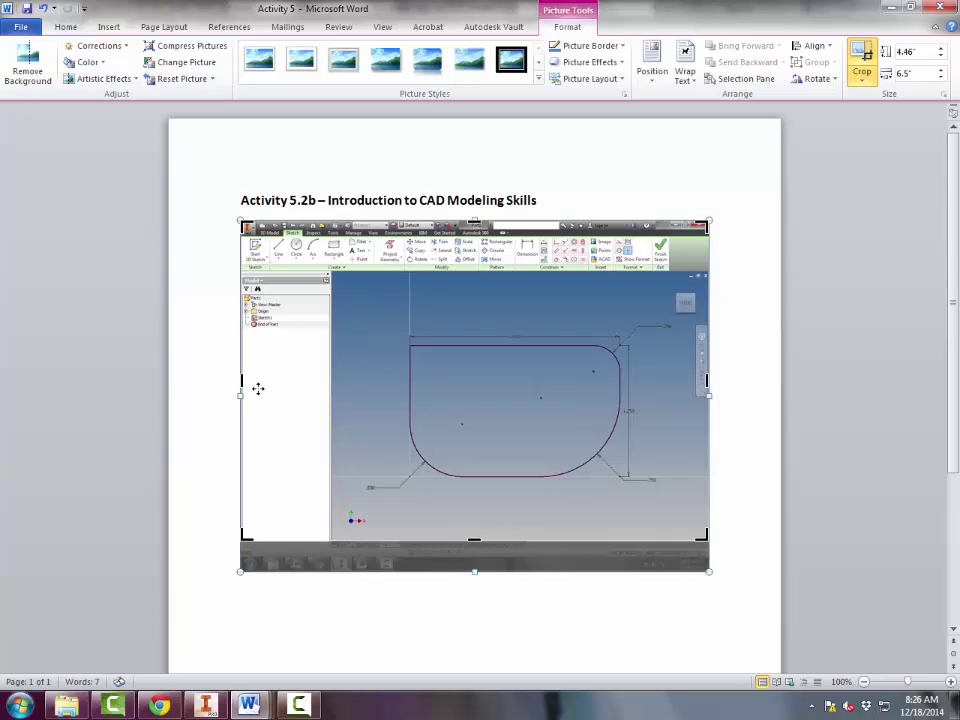
left_click_drag(241, 393, 332, 394)
left_click_drag(428, 220, 429, 270)
left_click(862, 53)
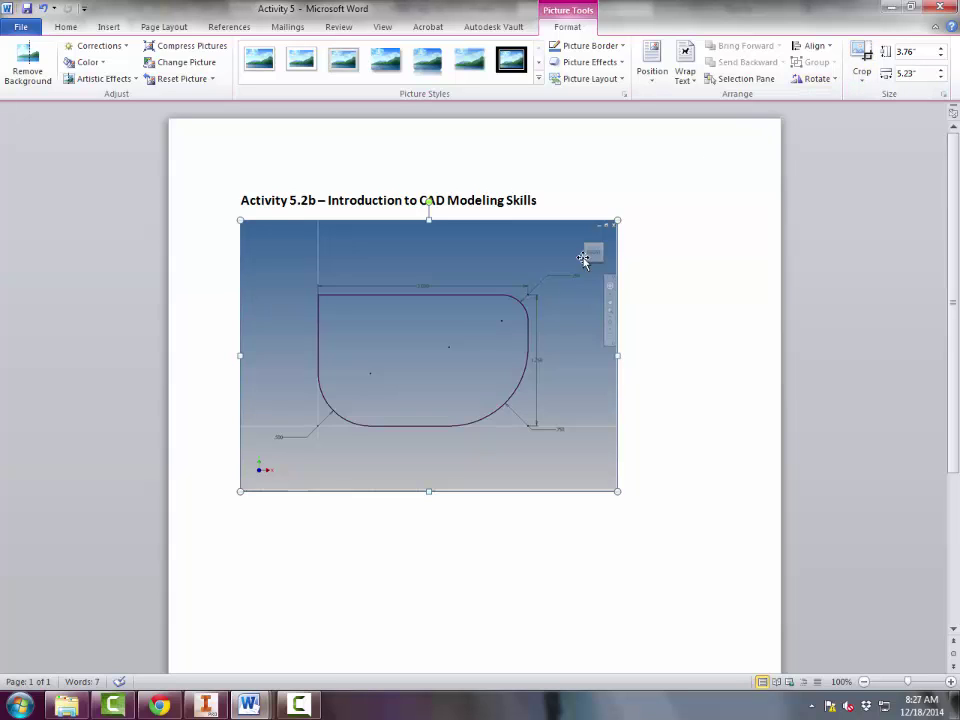
Change the picture's width from 5.23" to 3" and deselect it
left_click(925, 51)
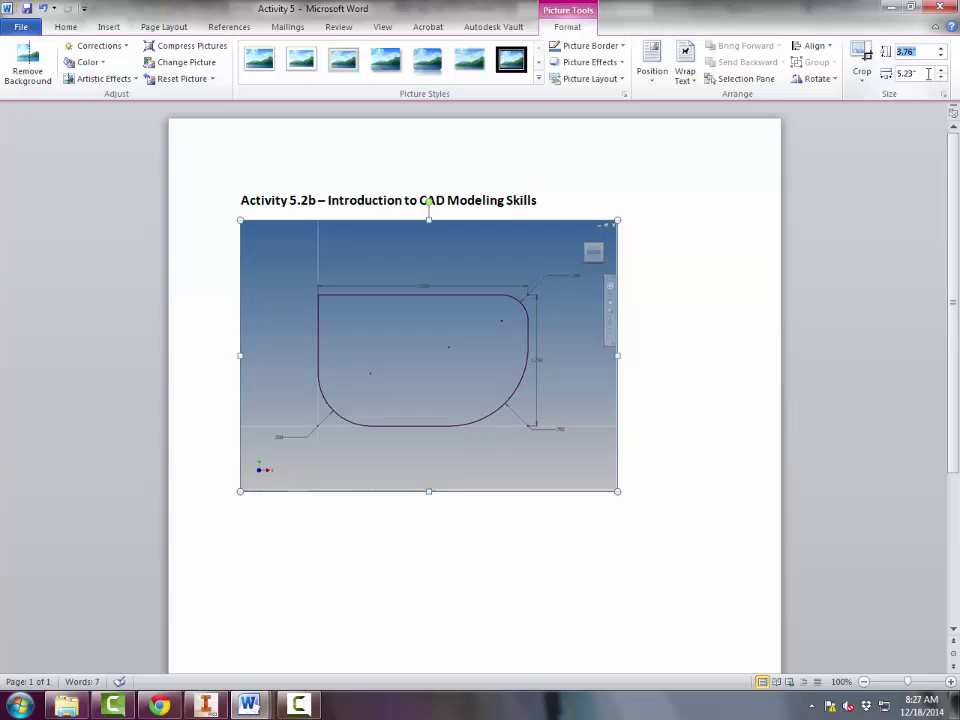
left_click(926, 73)
double_click(926, 73)
type("3")
key("Return")
left_click(579, 268)
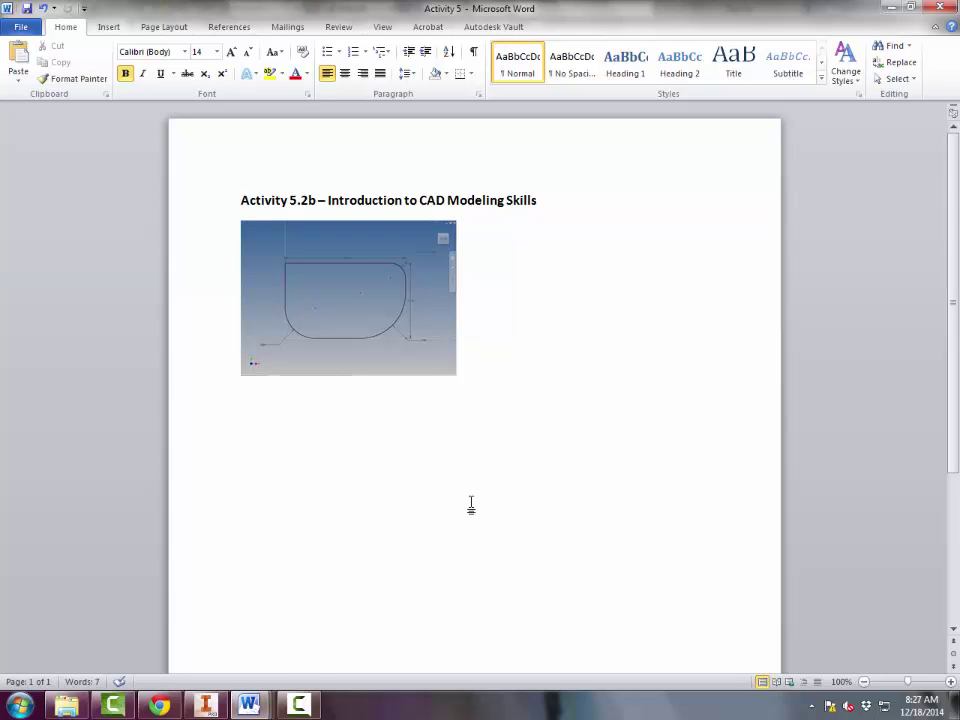
Check the Automoblox T9 dimensioned drawings document
left_click(220, 706)
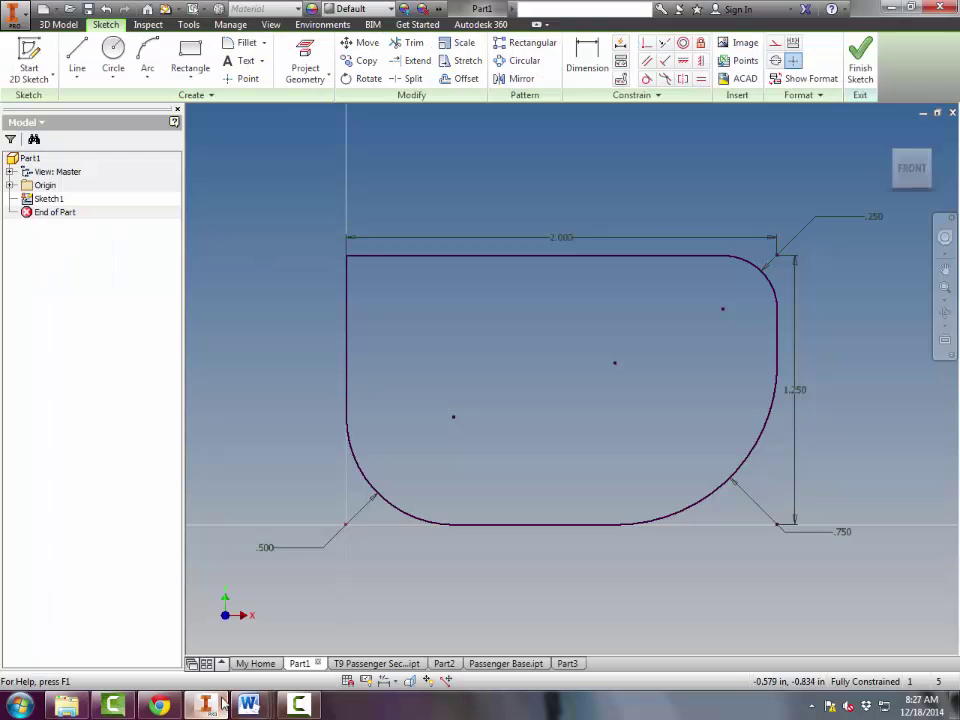
mouse_move(250, 703)
left_click(259, 622)
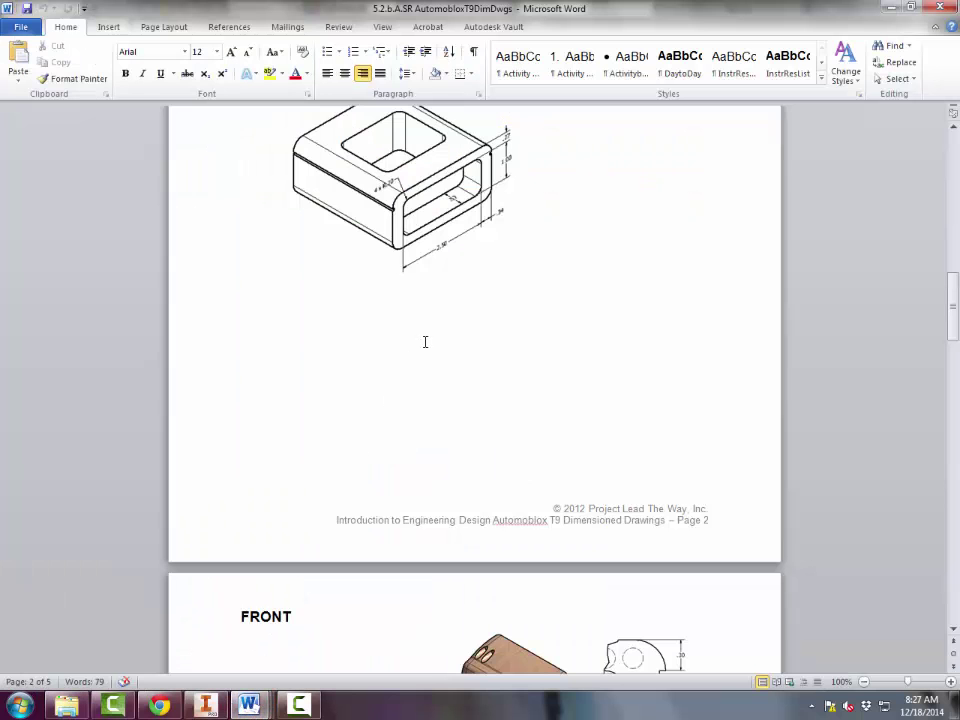
scroll(427, 344, "down", 3)
scroll(428, 343, "up", 6)
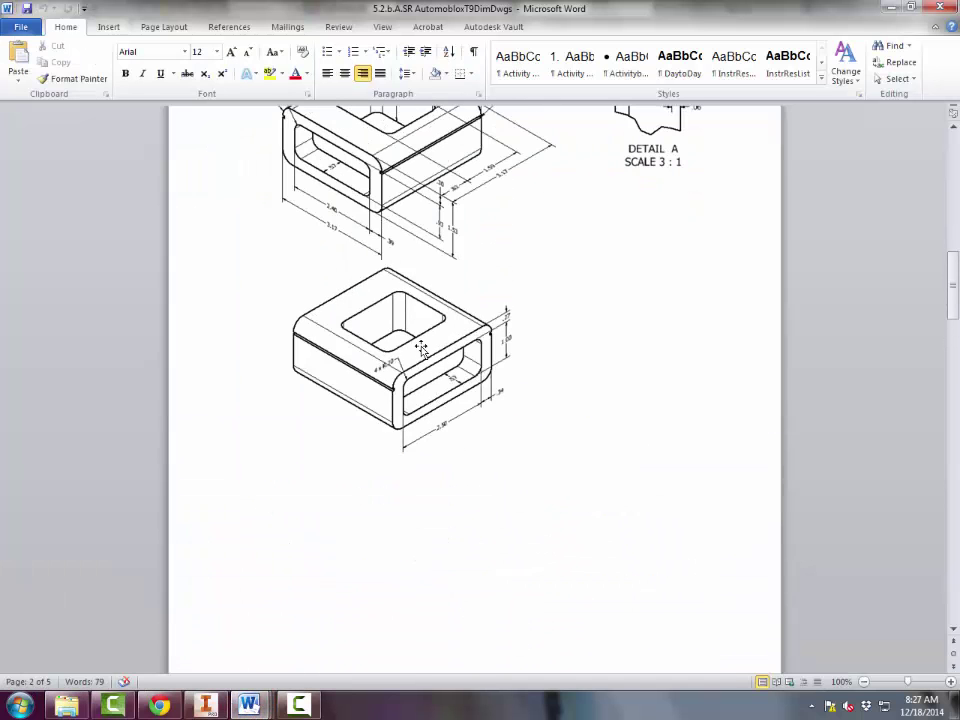
Read the Text and Emboss instructions, then open Inventor's T9 Passenger Section part
mouse_move(250, 703)
left_click(128, 607)
scroll(378, 436, "down", 12)
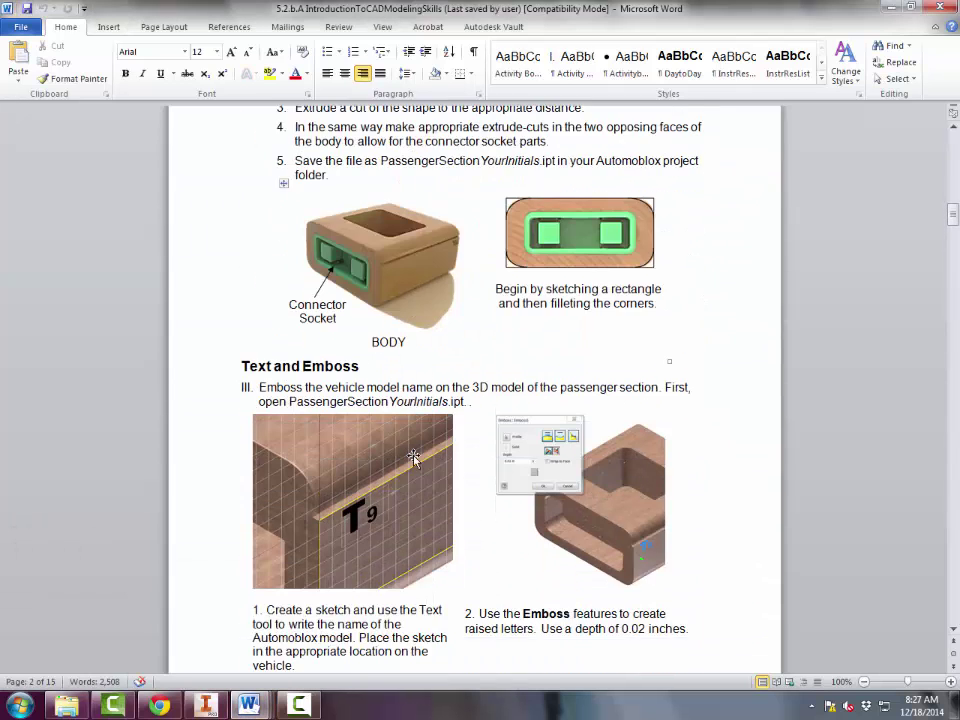
scroll(414, 458, "down", 3)
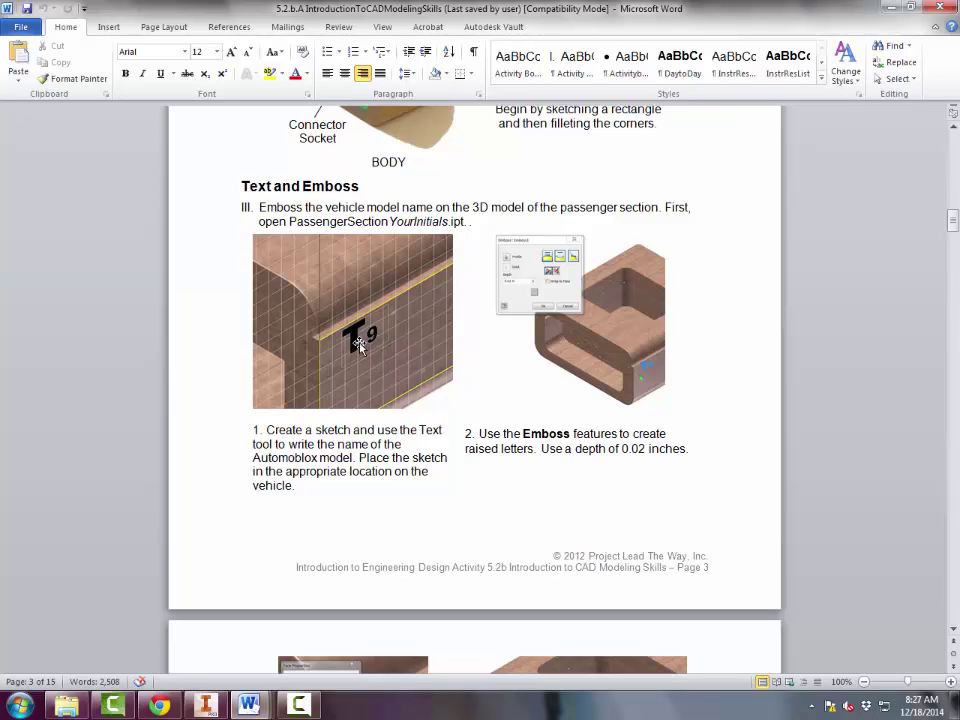
left_click(205, 705)
left_click(376, 663)
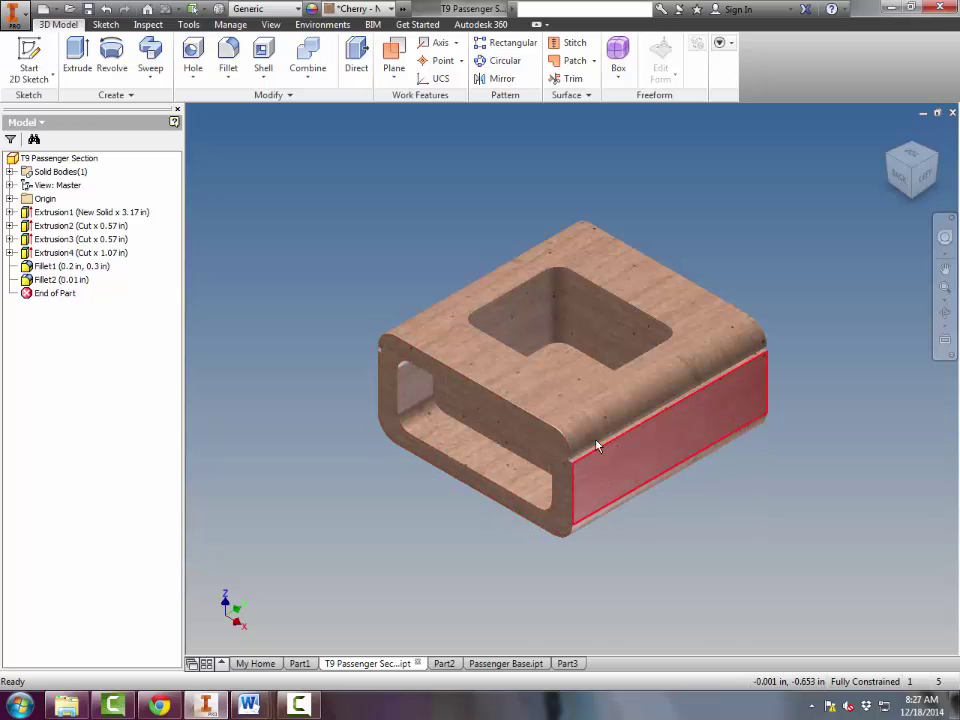
Create Sketch5 on the passenger section's long side face and project that face's outline into it
left_click(27, 58)
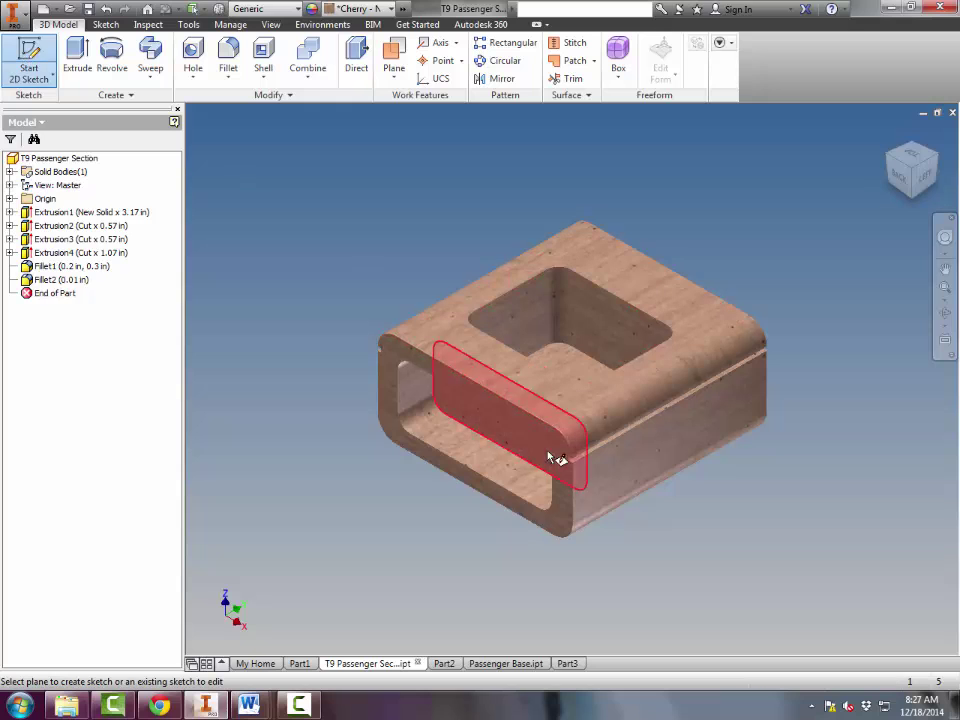
left_click(627, 480)
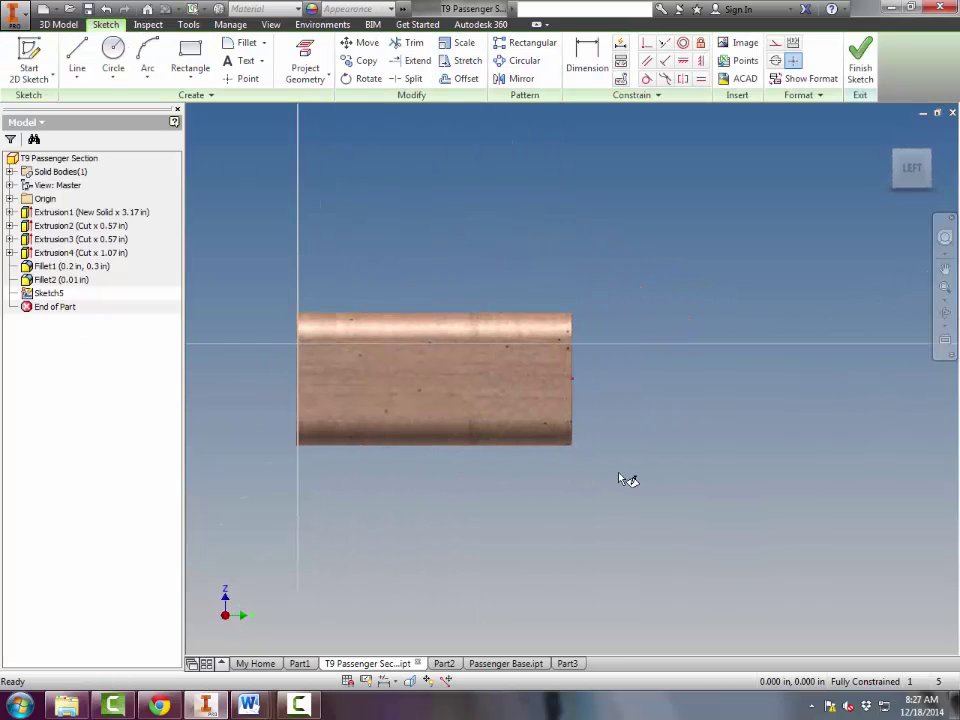
left_click(309, 57)
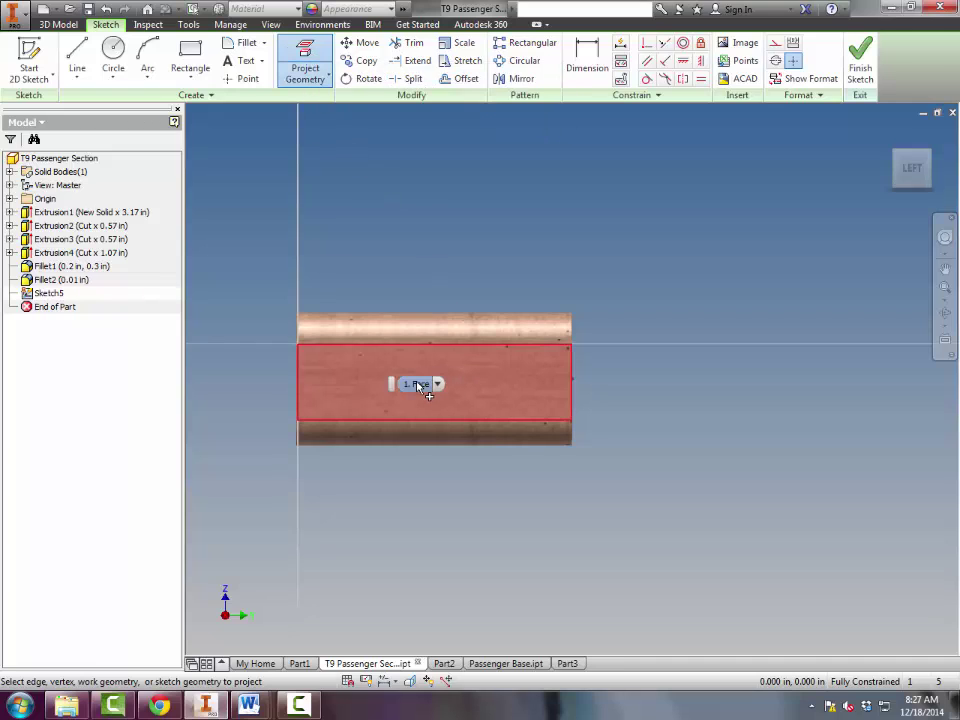
left_click(418, 385)
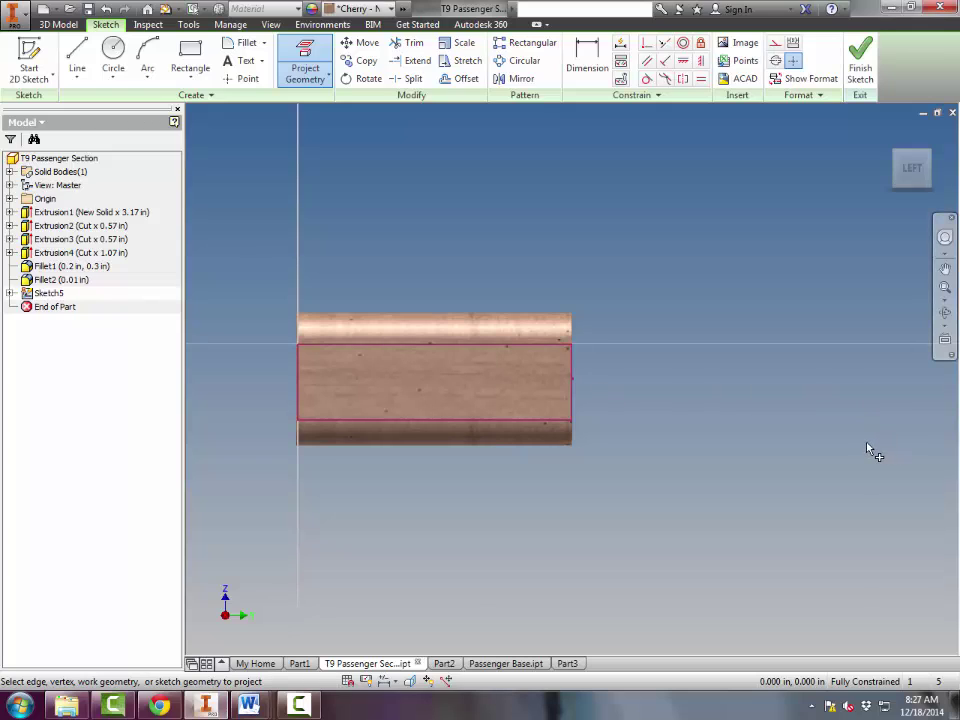
Place 'T9' text on the side face in bold Tahoma, 0.200 in tall
left_click(245, 63)
left_click_drag(311, 354, 414, 396)
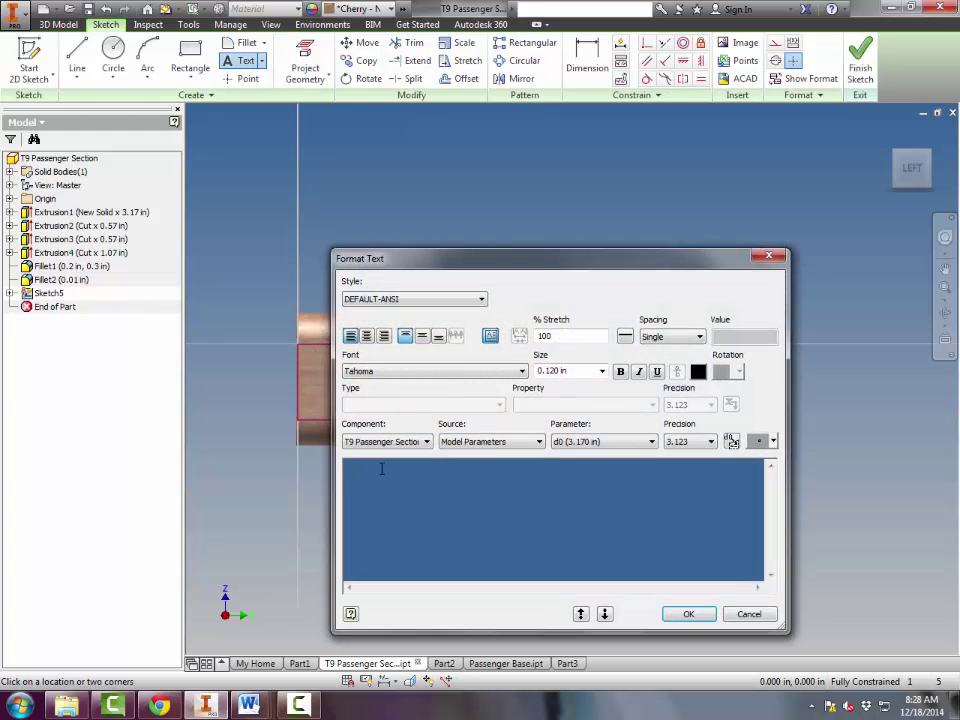
type("T9")
double_click(348, 474)
left_click(574, 372)
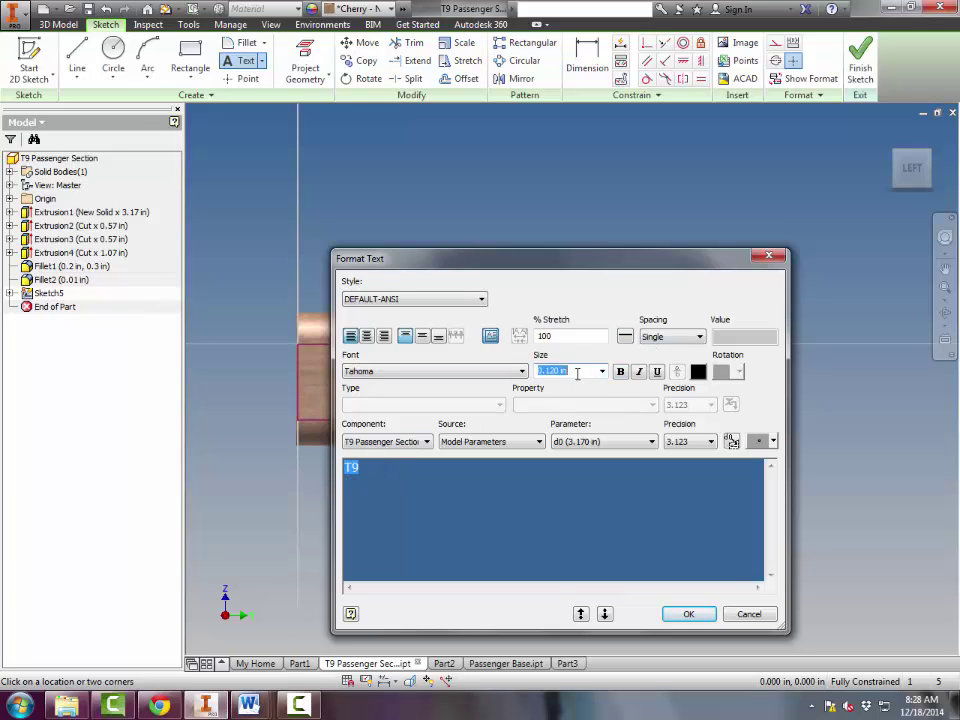
type("2")
left_click(471, 514)
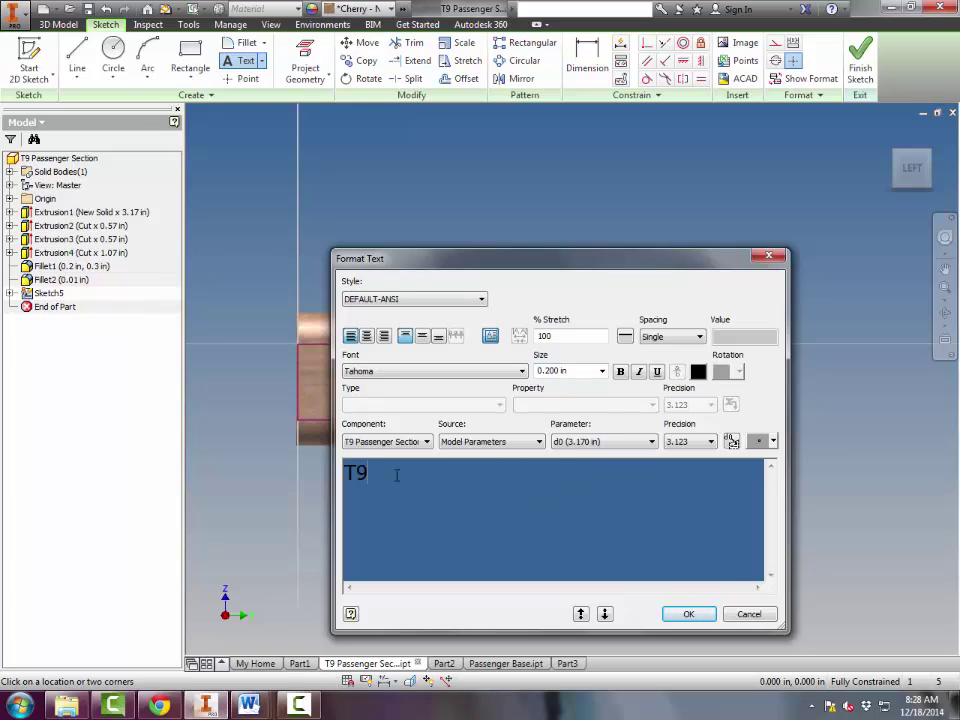
left_click_drag(390, 476, 302, 480)
left_click(621, 372)
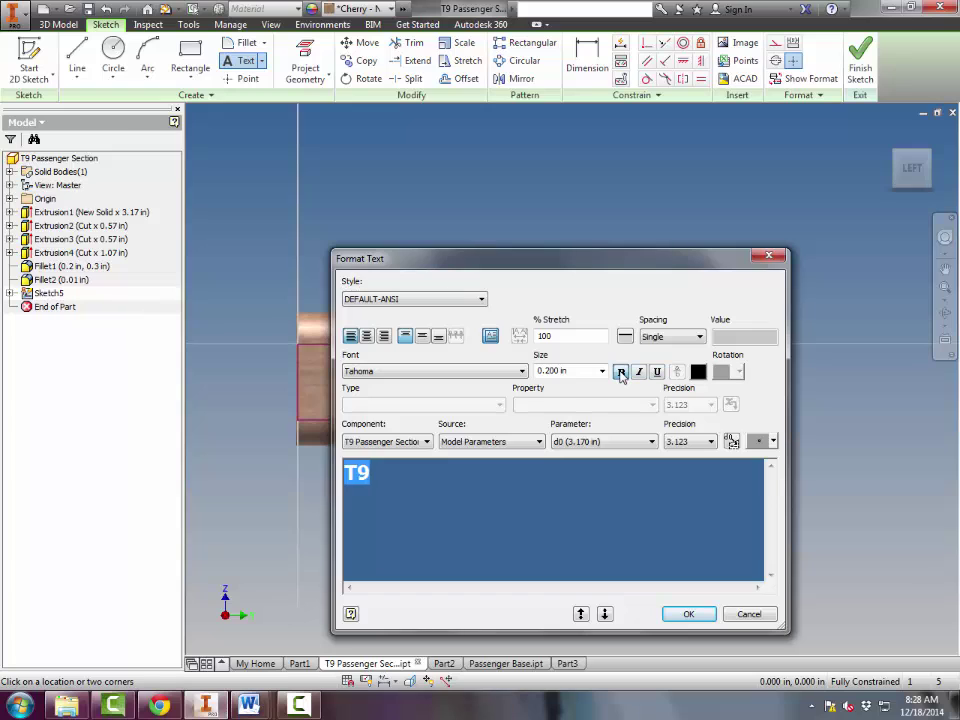
left_click(691, 615)
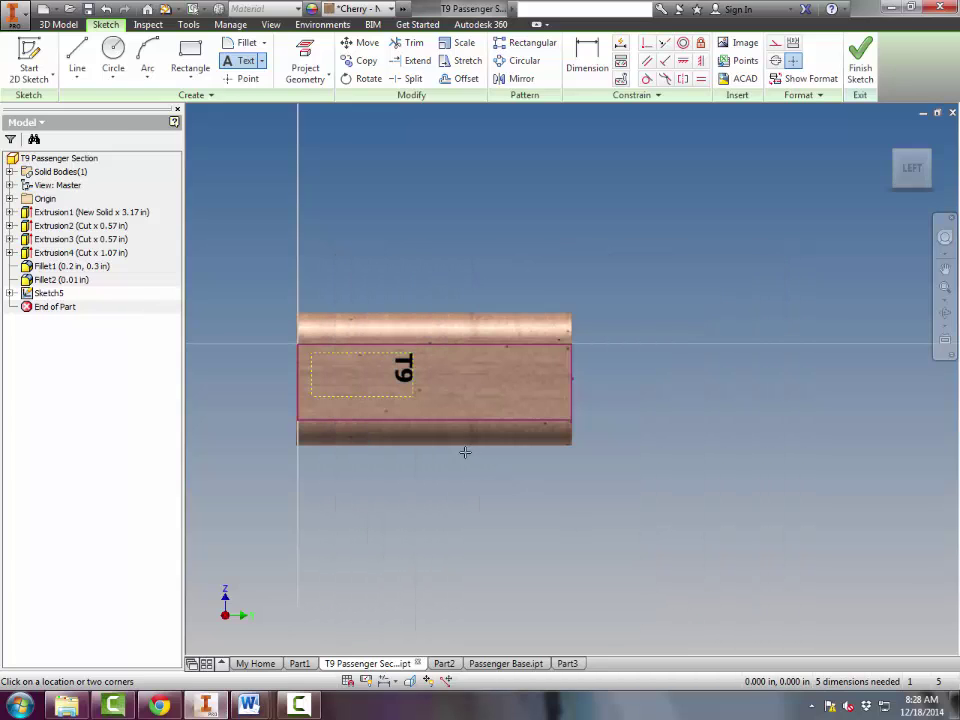
Rotate the T9 text upright about a center point and drag it to the face's left end
left_click(364, 78)
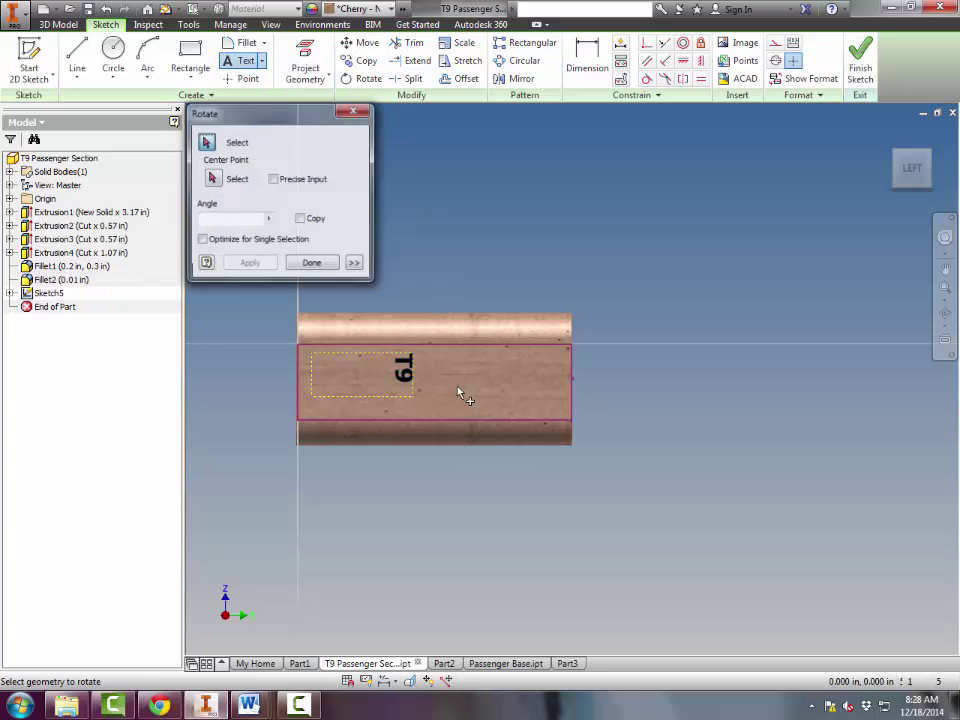
left_click(404, 366)
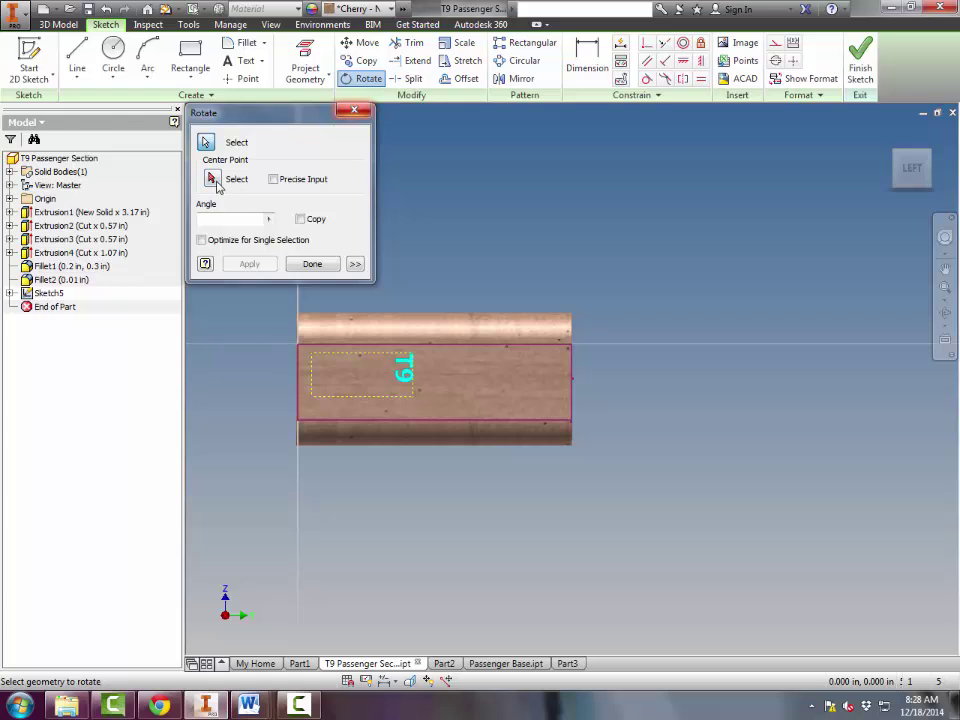
left_click(213, 179)
left_click(381, 376)
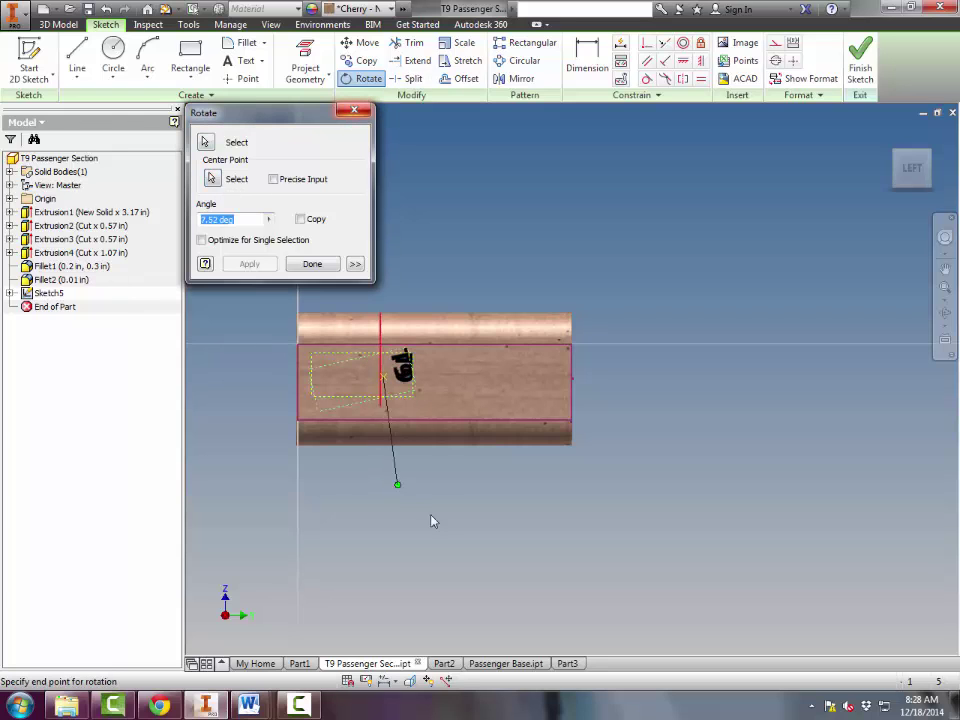
left_click(563, 382)
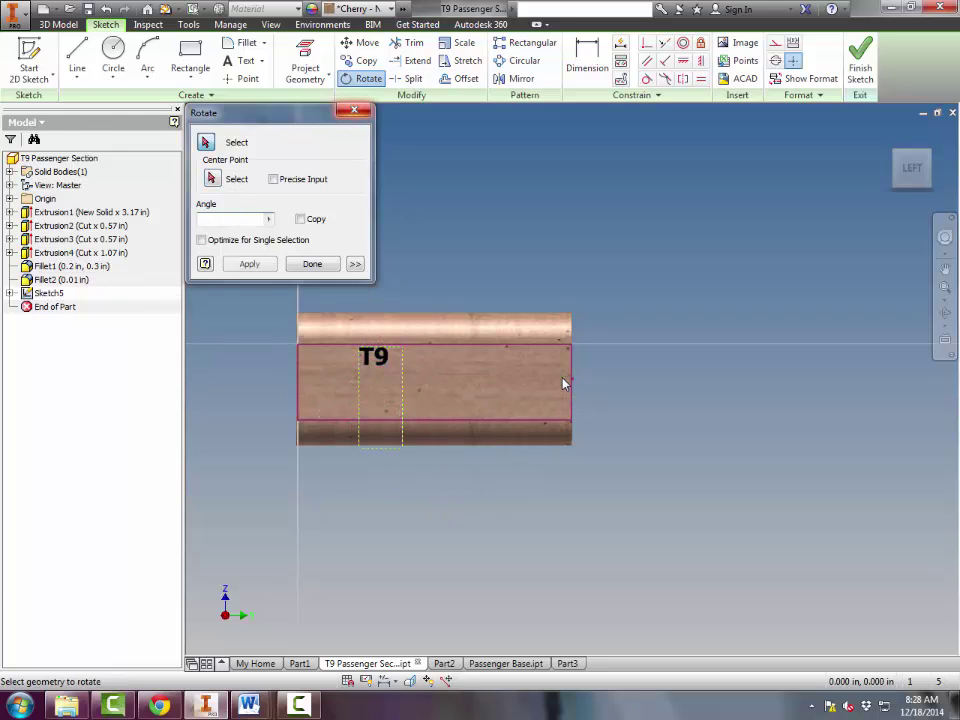
left_click(312, 263)
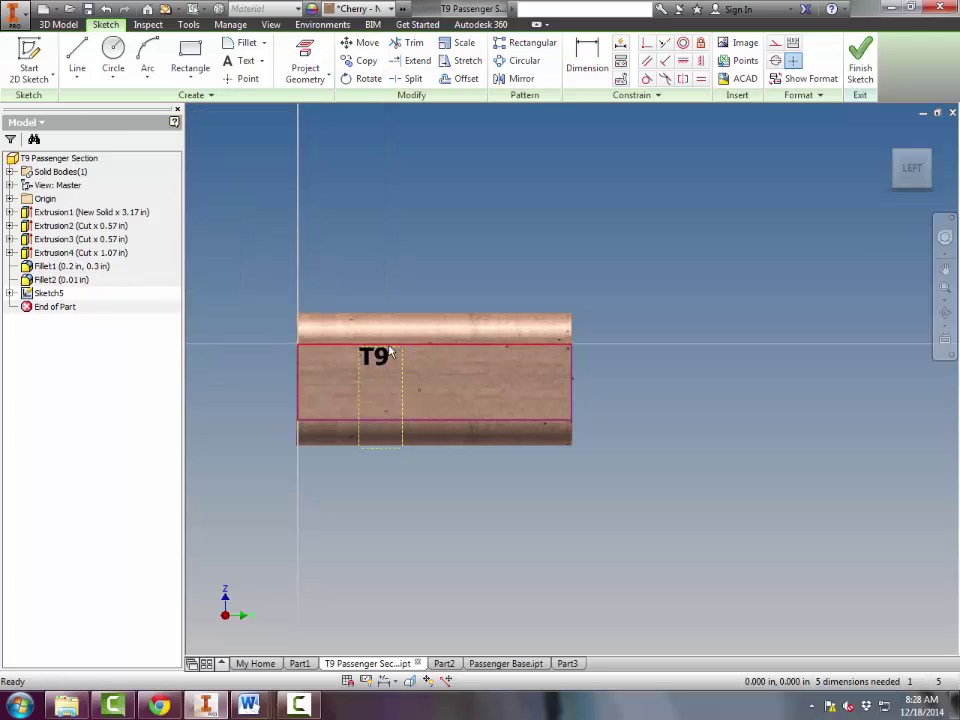
mouse_move(390, 353)
left_mouse_down()
mouse_move(343, 373)
mouse_move(332, 367)
left_mouse_up()
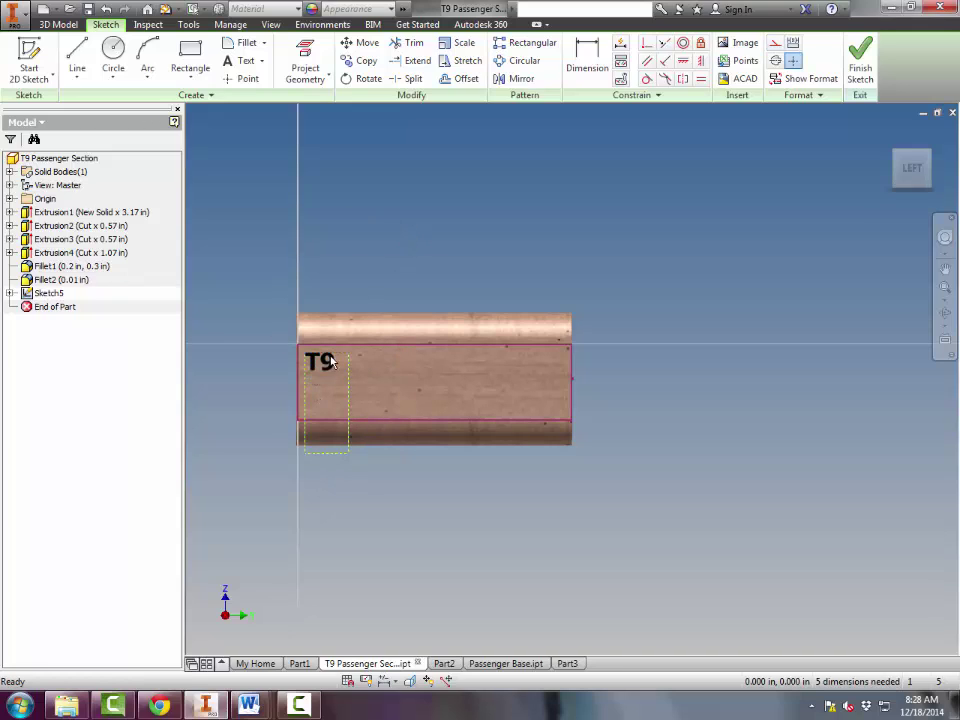
Finish the sketch and emboss the T9 text profile with a depth of 0.05 in
left_click(860, 60)
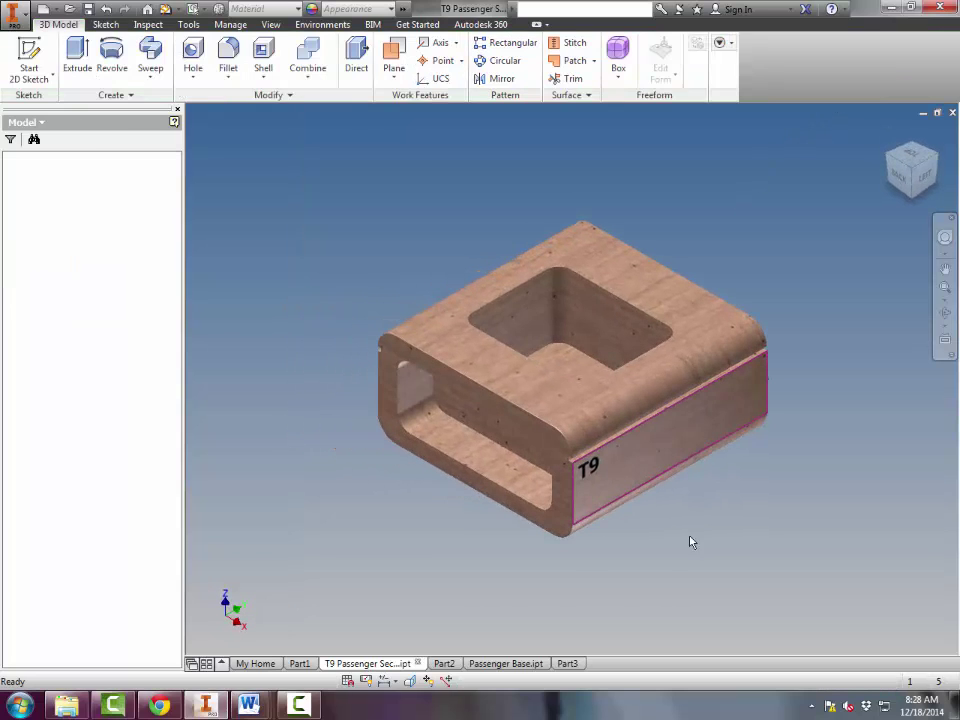
scroll(619, 523, "down", 2)
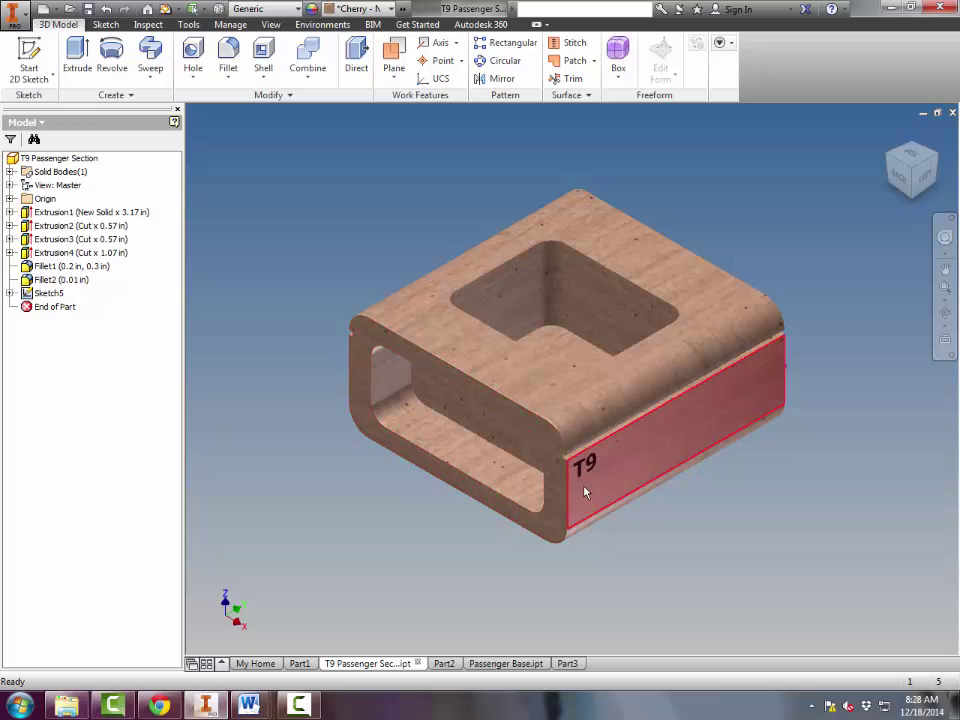
left_click(151, 84)
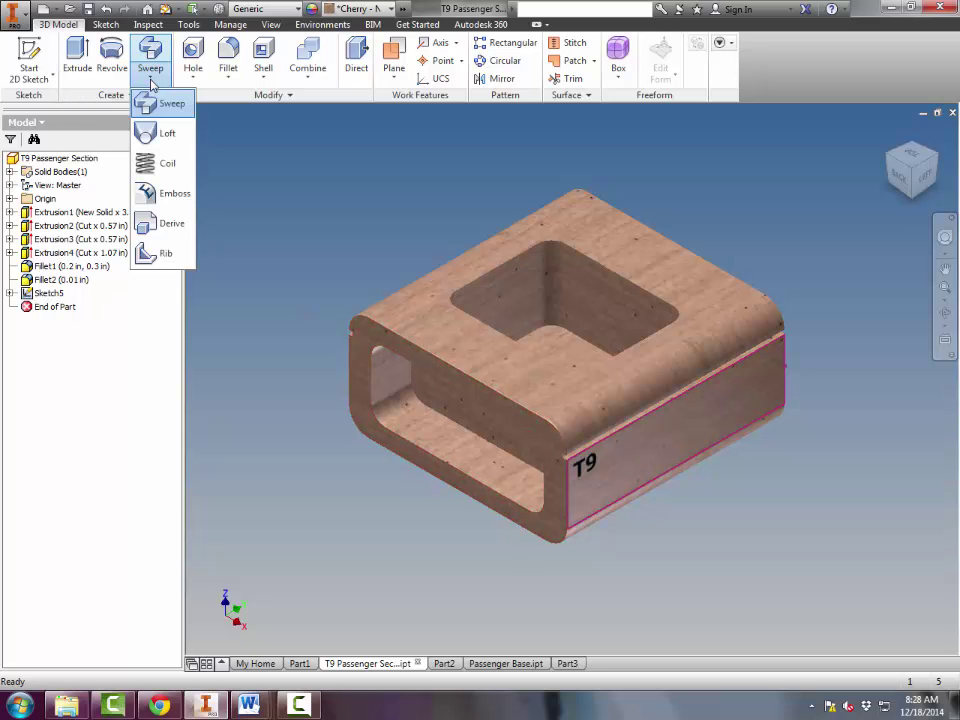
left_click(181, 198)
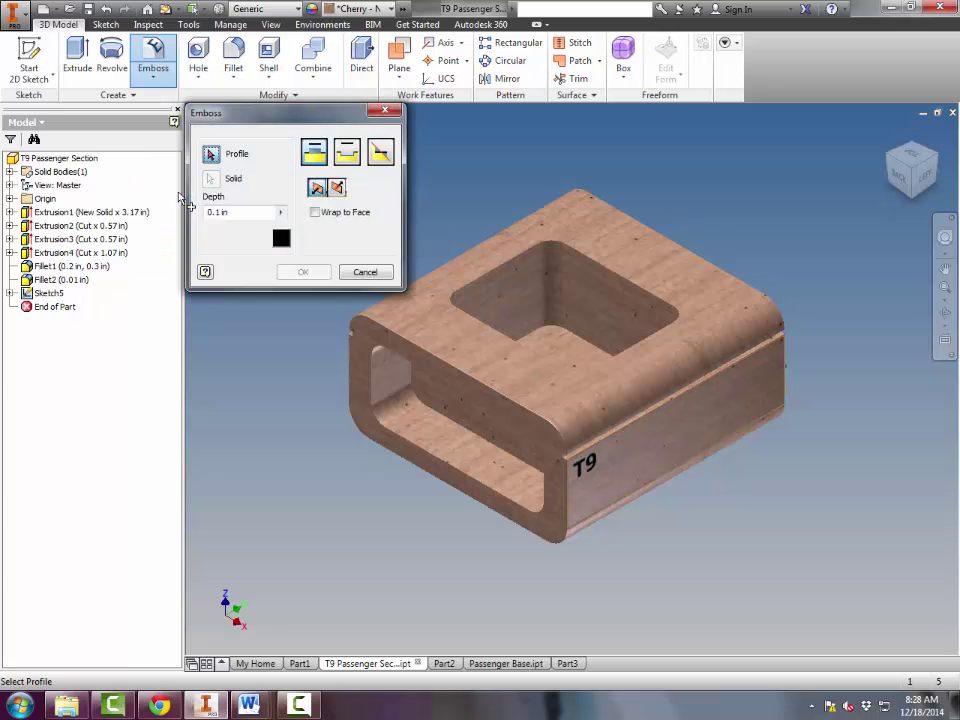
left_click(598, 465)
left_click(246, 212)
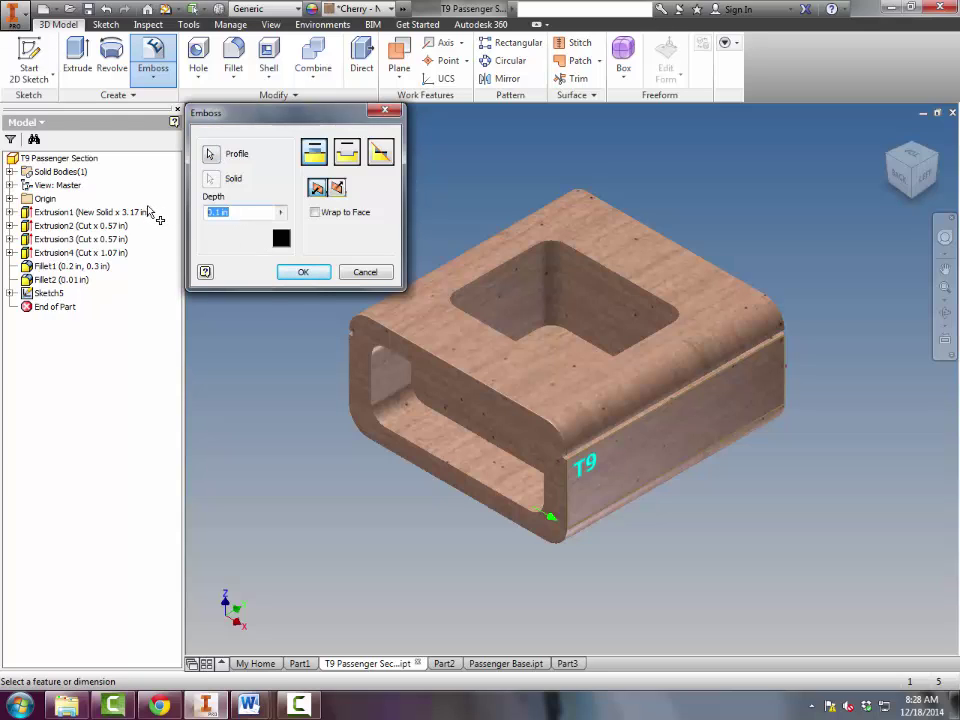
type(".05")
Give the embossed T9 lettering a Black appearance
left_click(278, 240)
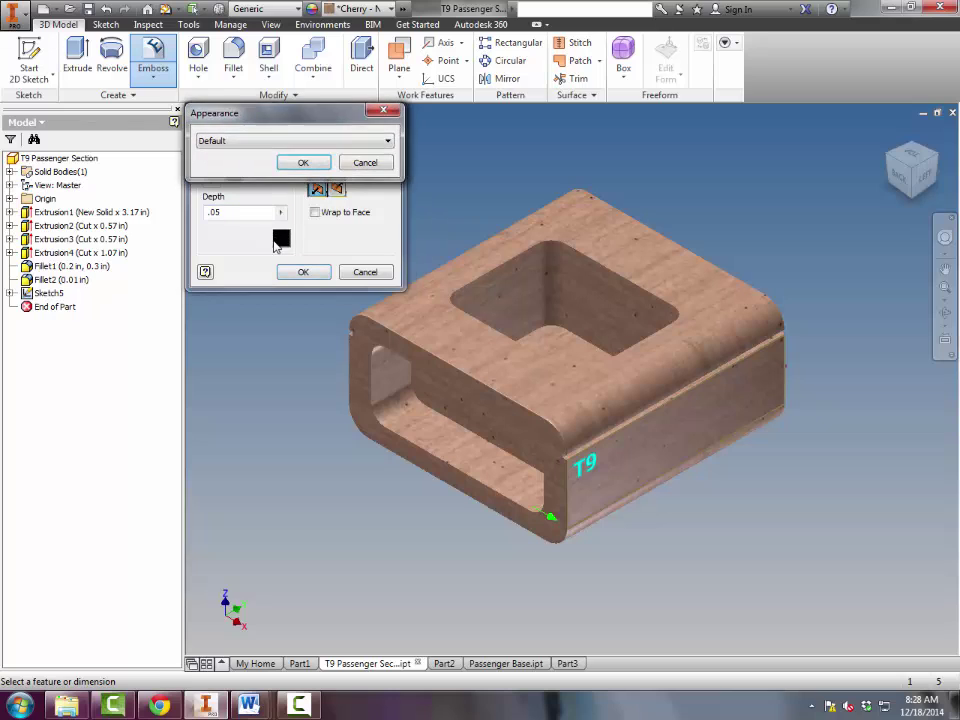
left_click(291, 141)
key("b")
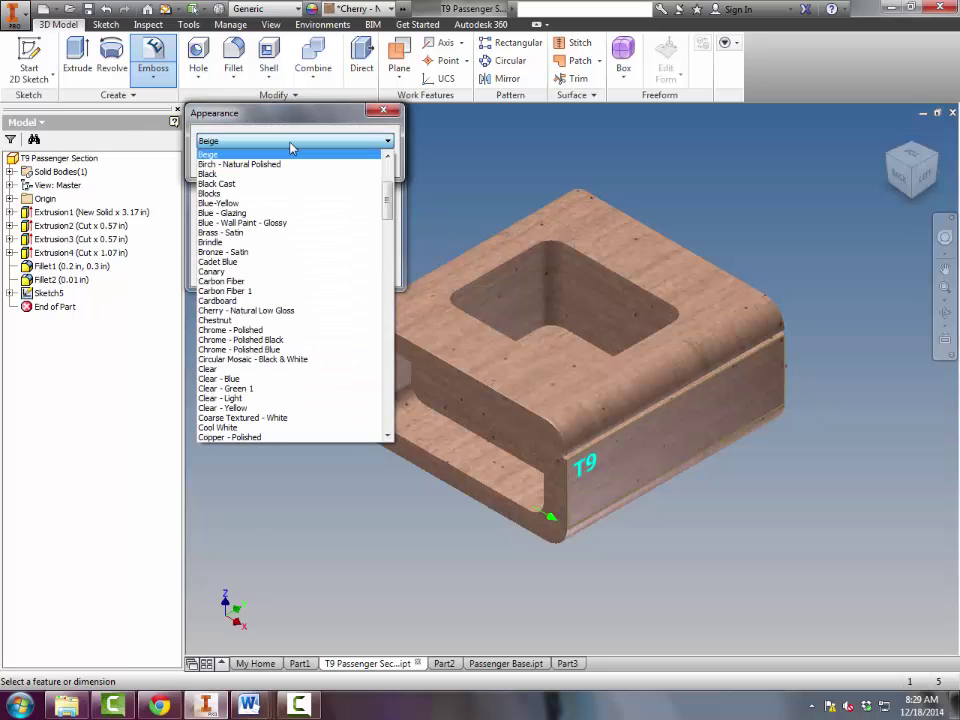
left_click(210, 174)
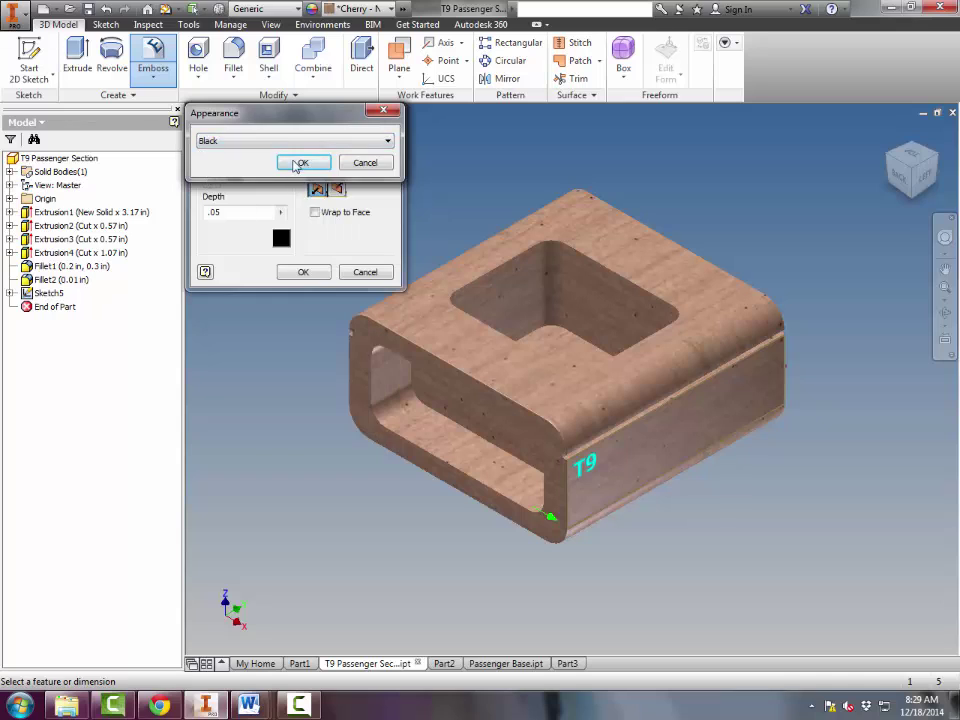
left_click(296, 163)
Create Emboss1 for the black T9 lettering, inspect it, and return to the Home view
left_click(310, 273)
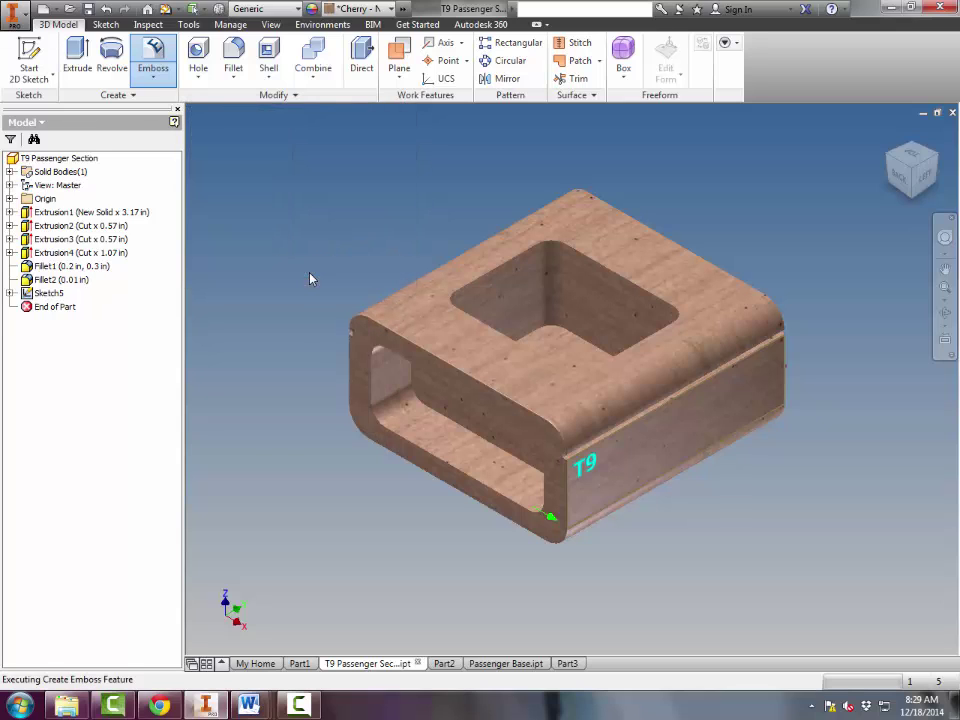
scroll(619, 491, "up", 2)
scroll(619, 491, "down", 8)
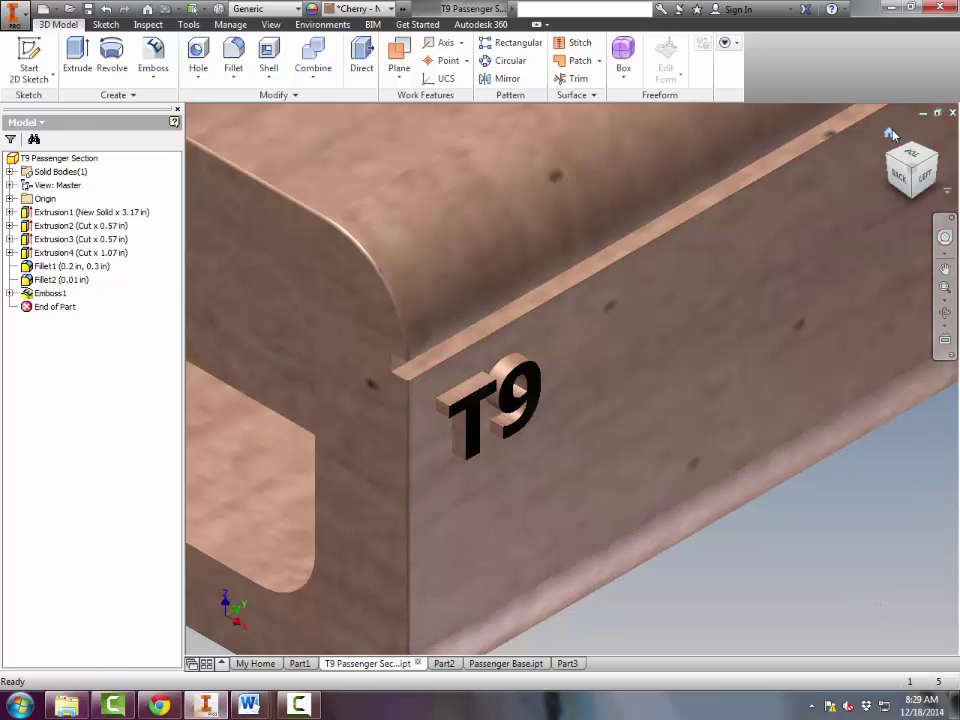
left_click(889, 136)
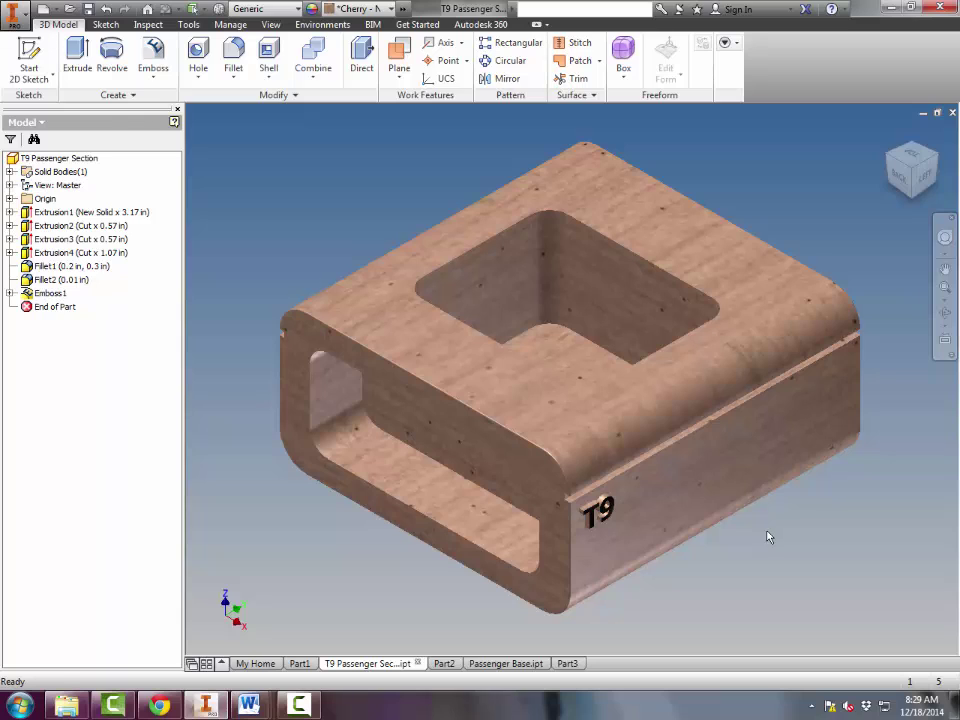
On Part2, set up an equal-distance 0.25 in chamfer on the upright's top front edge
left_click(445, 664)
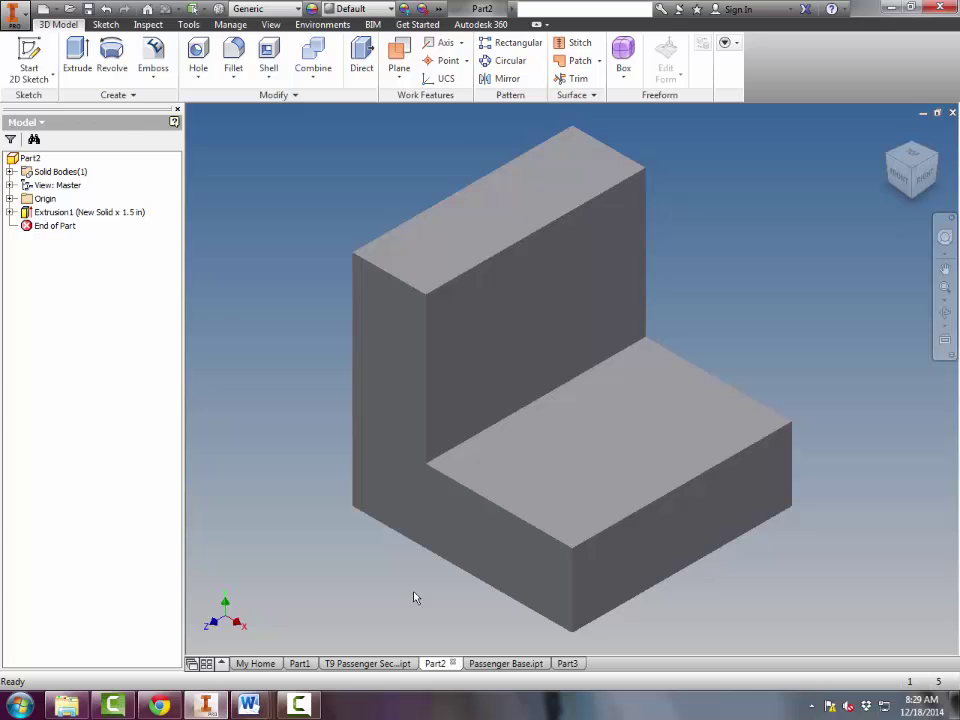
left_click(231, 82)
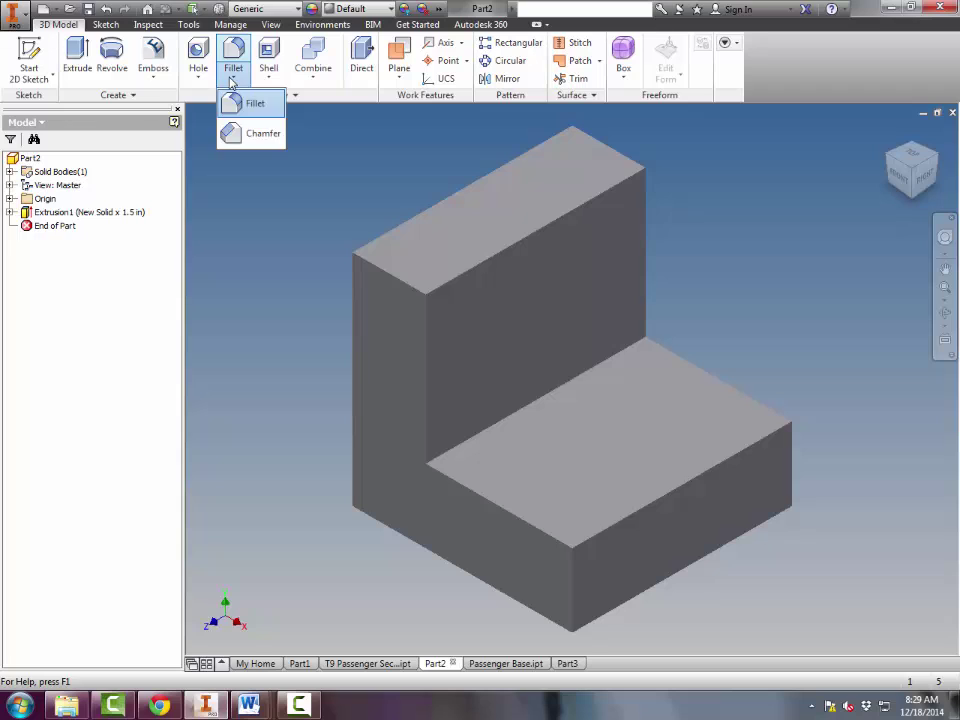
left_click(252, 134)
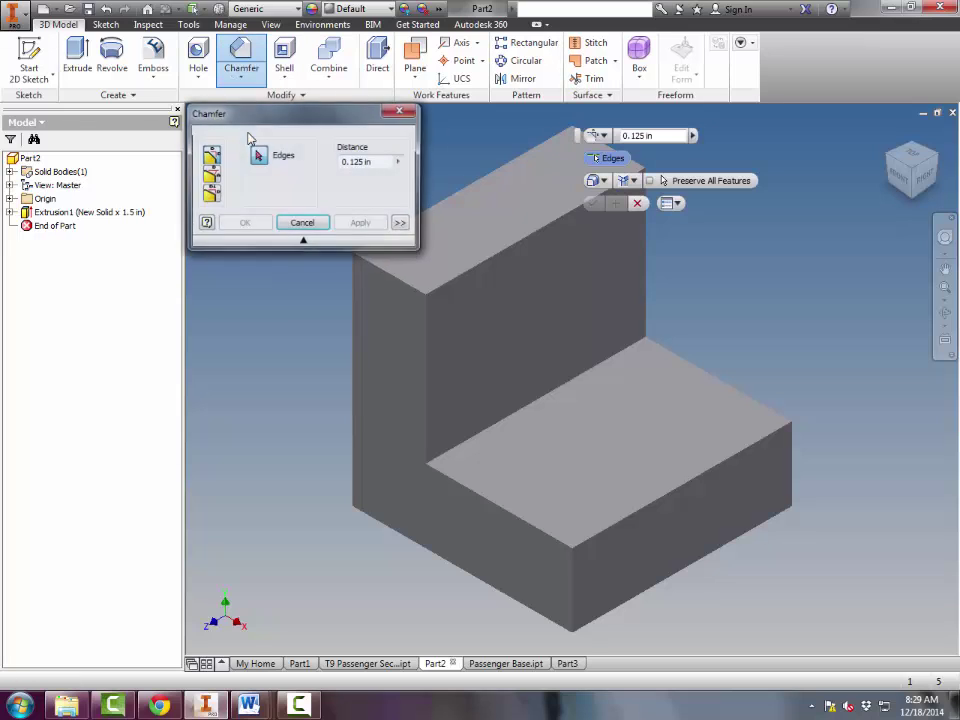
left_click(211, 177)
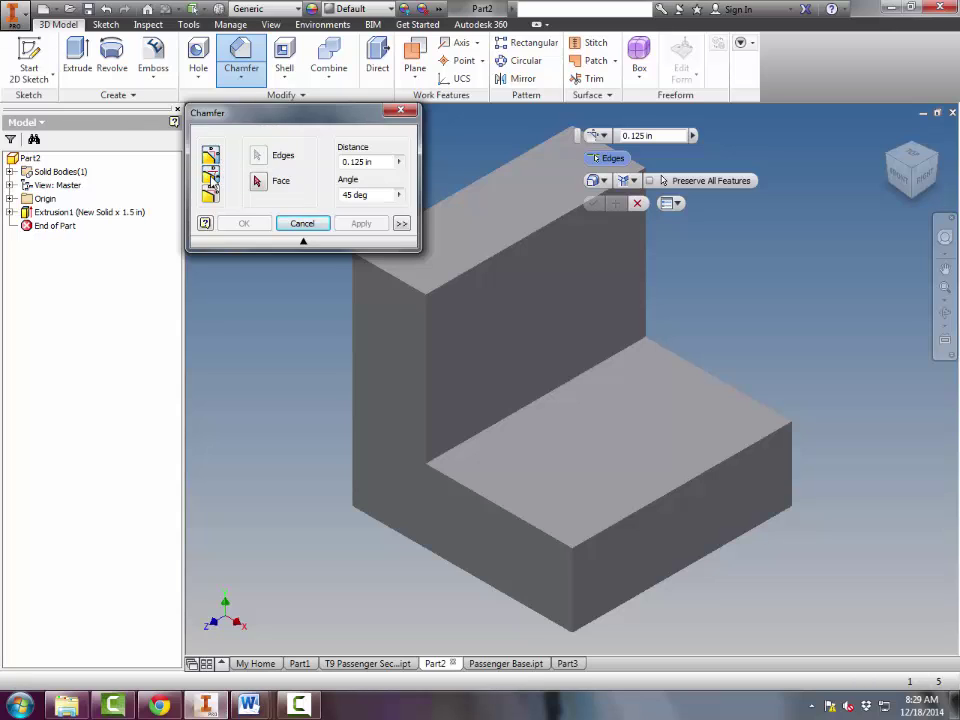
left_click(210, 156)
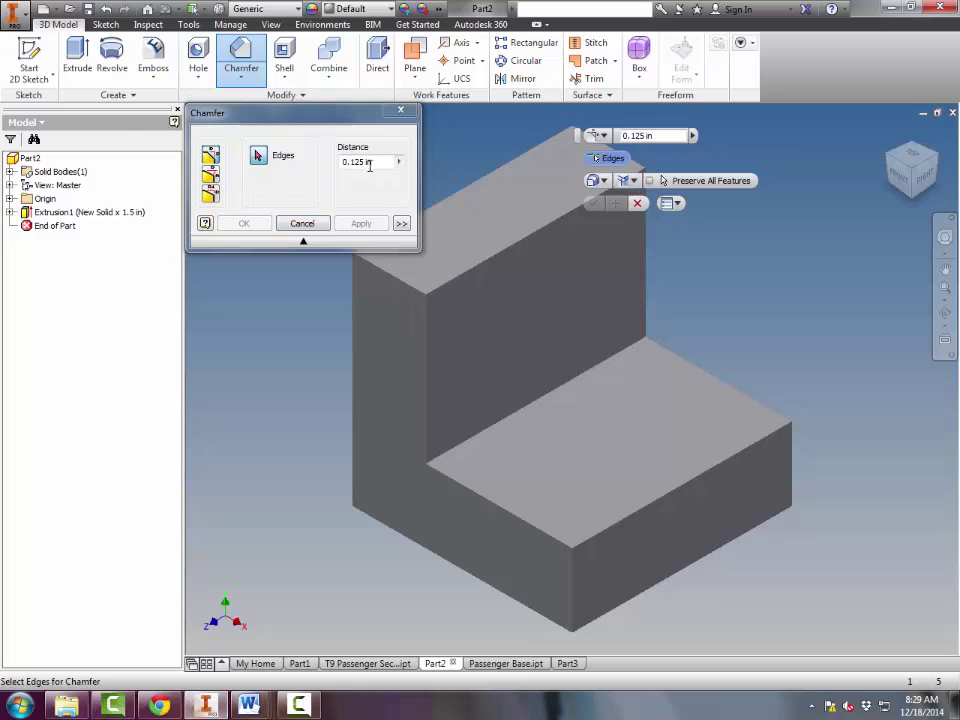
type(".25")
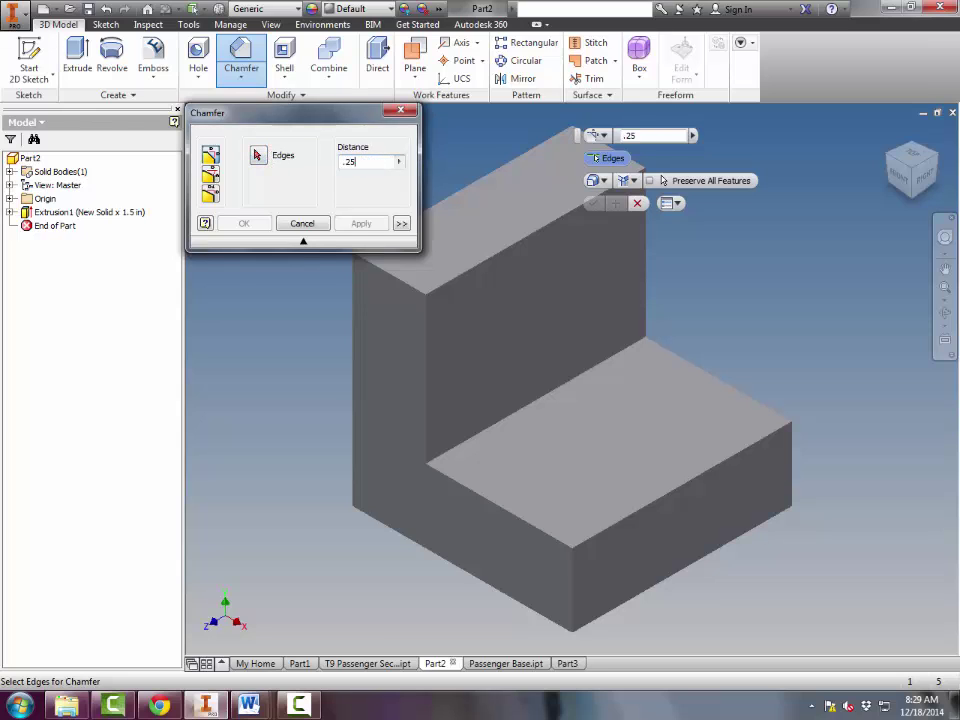
left_click(490, 268)
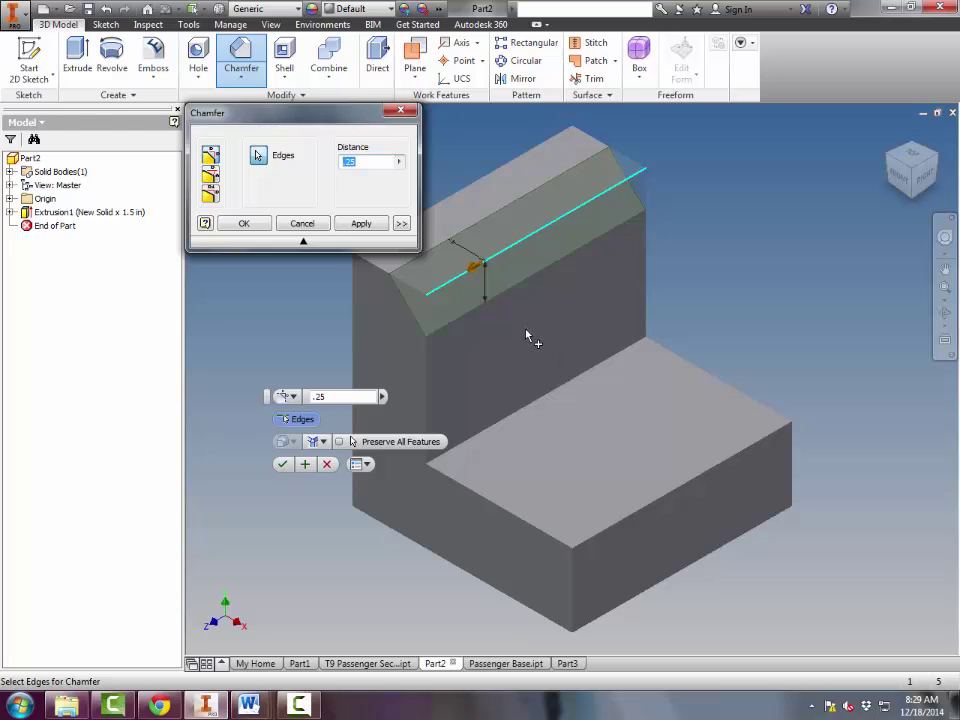
Apply the first chamfer, then add a 0.25 in × 45° chamfer on the upright face's bottom edge
left_click(360, 223)
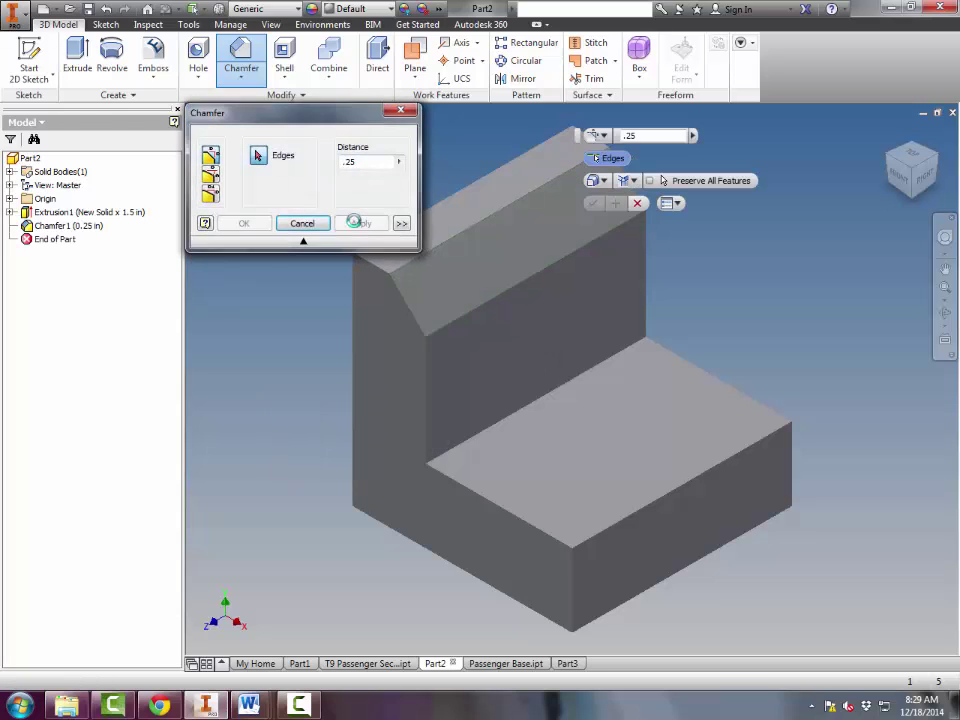
left_click(210, 175)
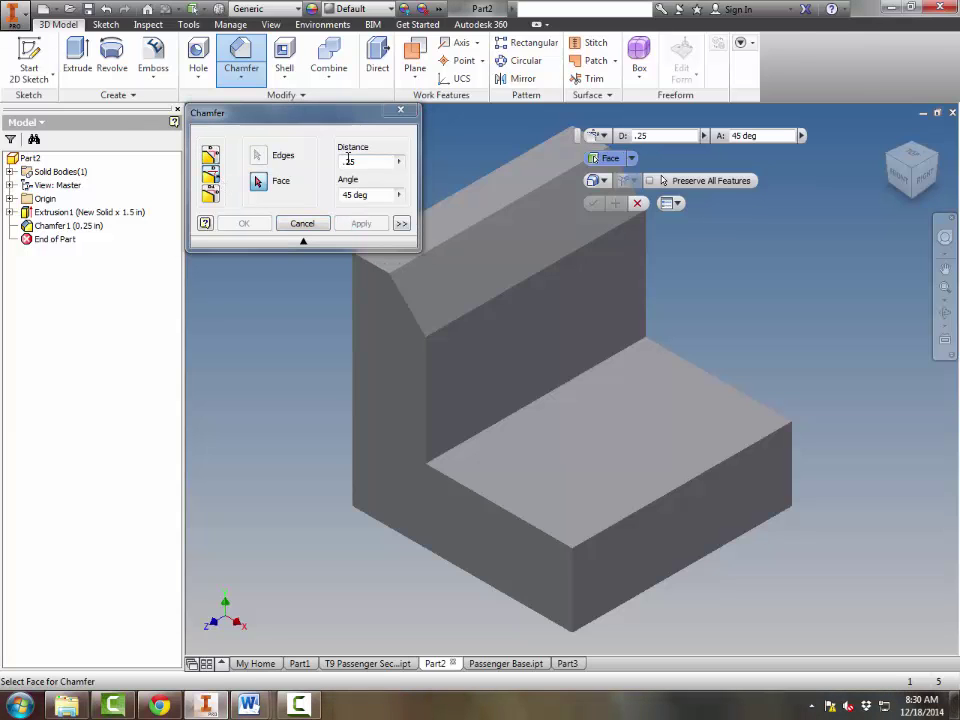
left_click(486, 385)
left_click(503, 419)
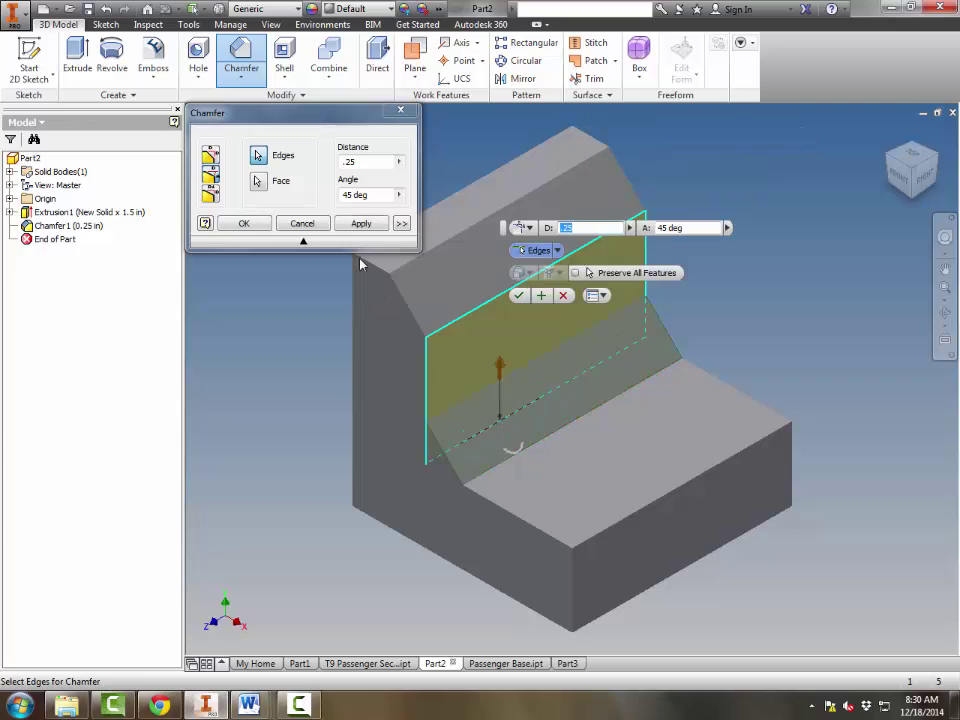
left_click(361, 223)
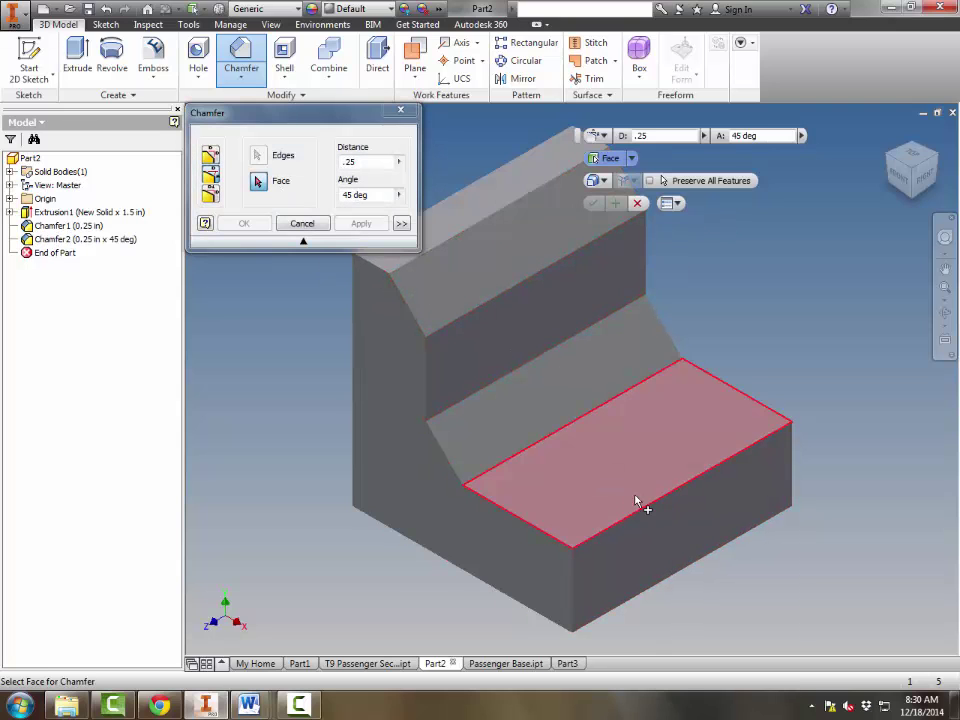
Add a third 0.25 in × 45° chamfer on the lower step's front edge
left_click(636, 498)
left_click(643, 510)
left_click(358, 223)
left_click(308, 222)
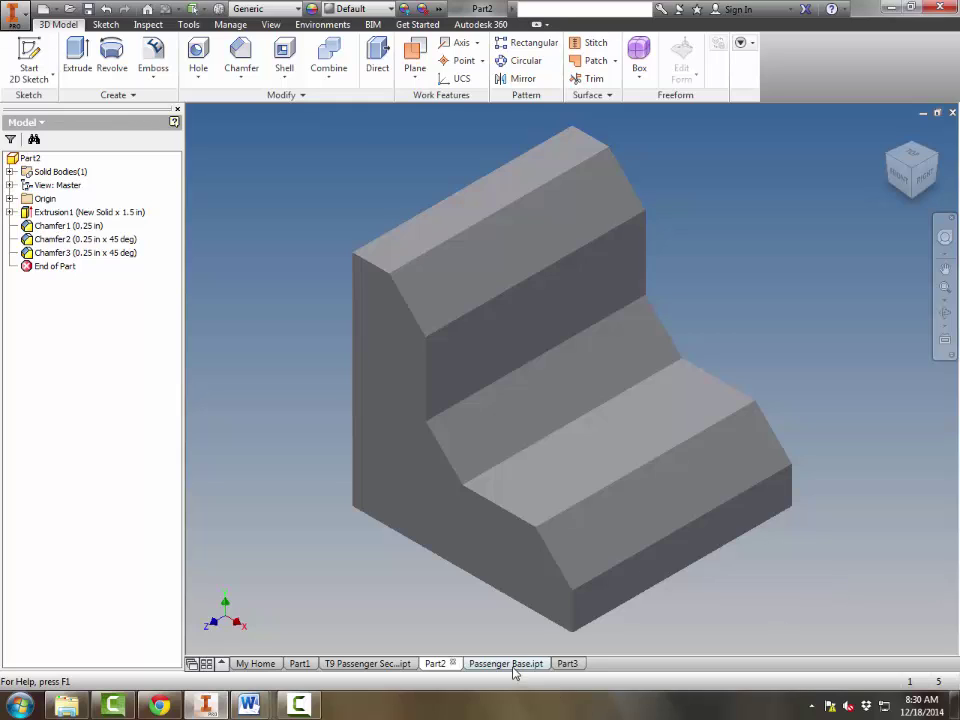
Bring up the CAD modeling skills handout in Word and scroll to the star sketch on page 11
mouse_move(249, 705)
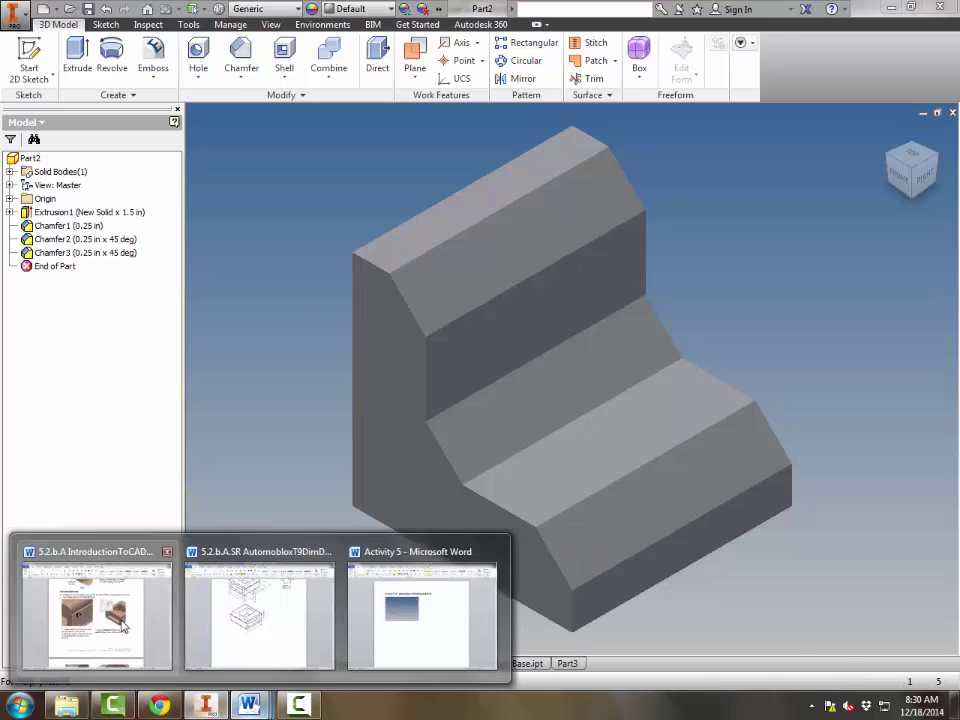
left_click(100, 620)
scroll(600, 450, "down", 15)
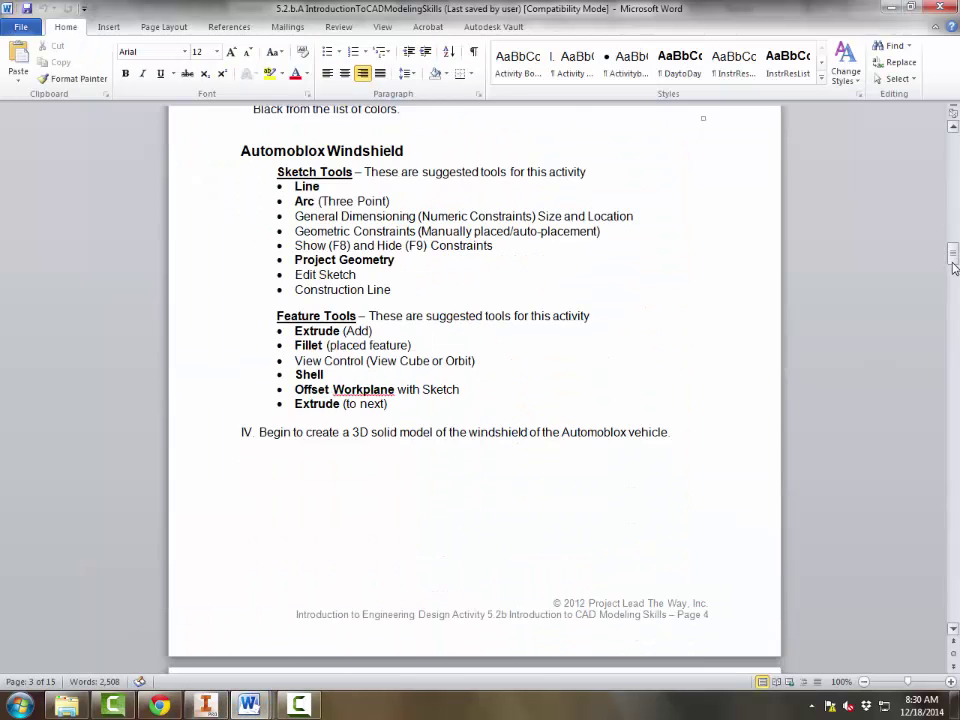
mouse_move(952, 254)
left_mouse_down()
mouse_move(952, 487)
mouse_move(952, 477)
left_mouse_up()
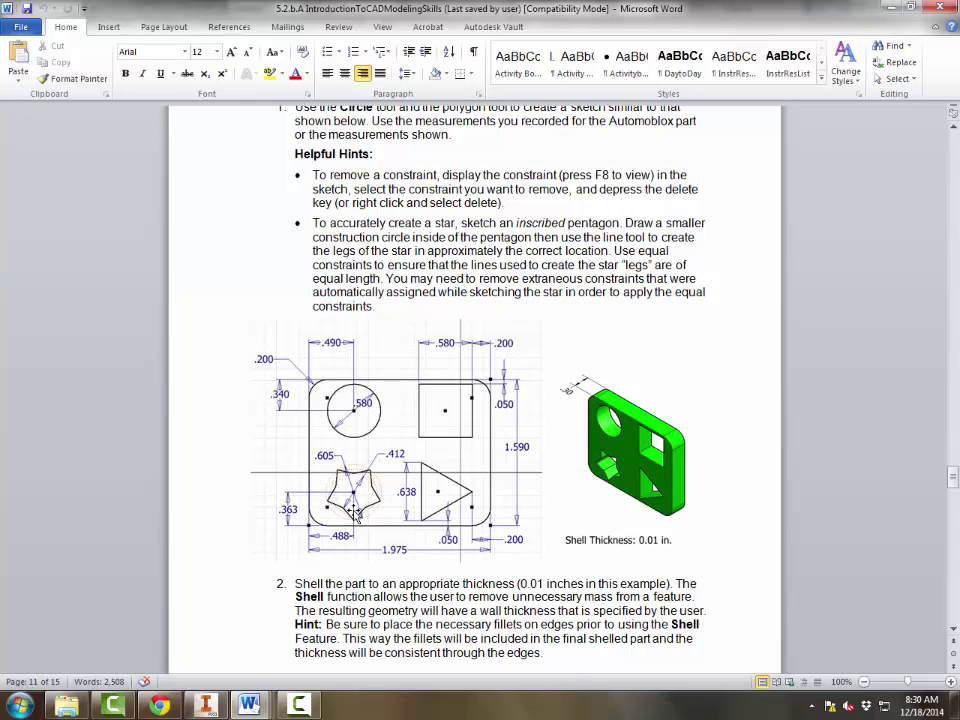
Back in Inventor, start a 2D sketch on the Passenger Base plate's front face
left_click(216, 707)
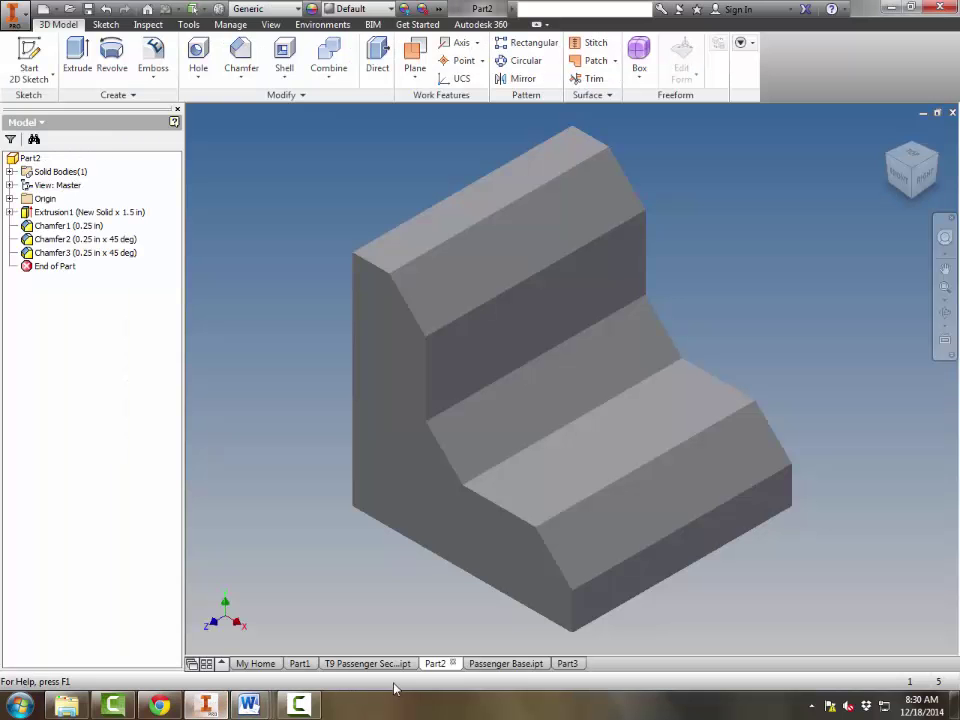
left_click(490, 664)
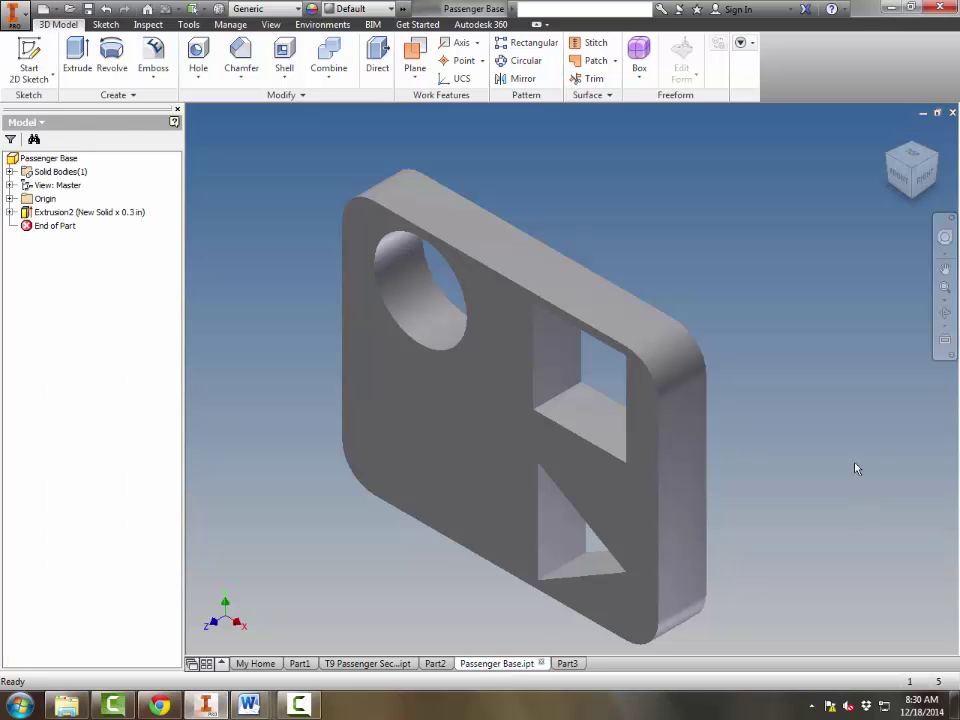
left_click(30, 55)
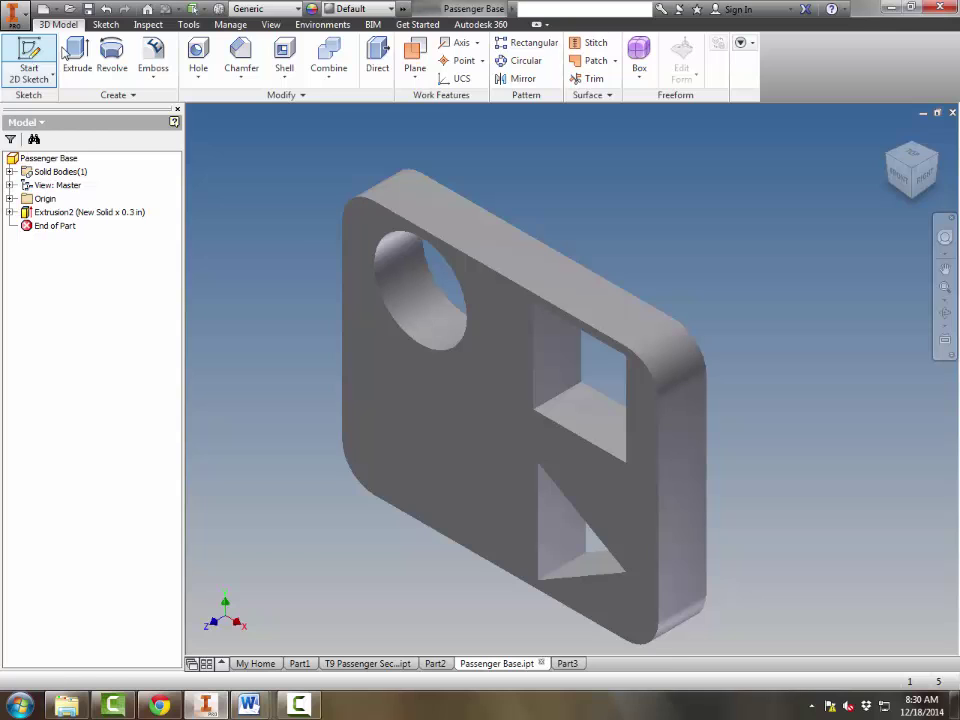
left_click(455, 459)
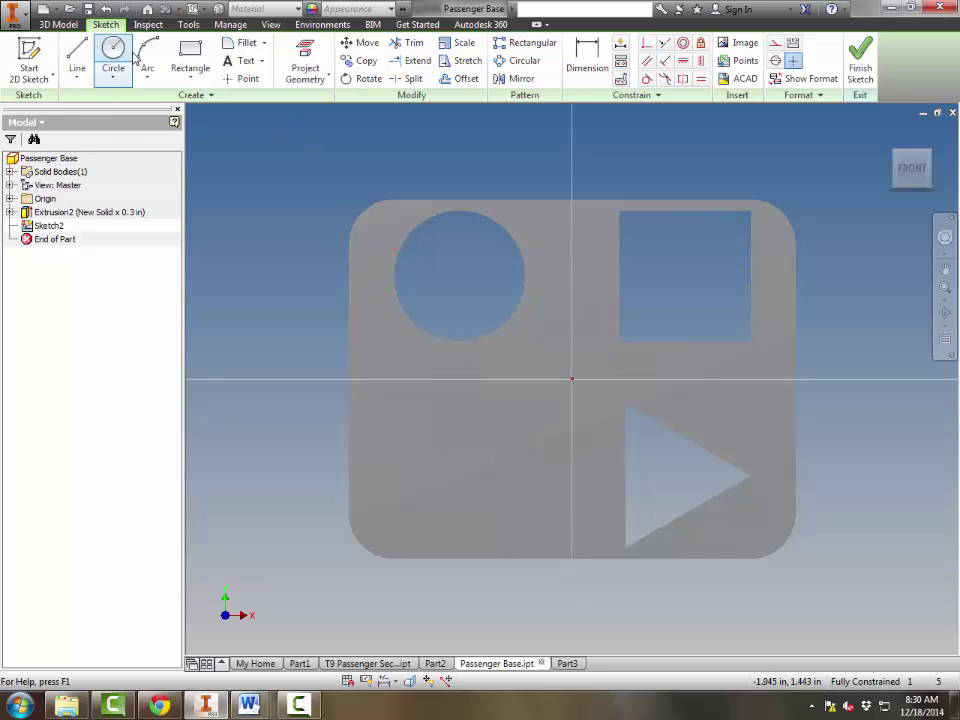
Draw a 0.605 in diameter circle in the lower-left area, then reopen Sketch2
left_click(113, 55)
left_click(458, 471)
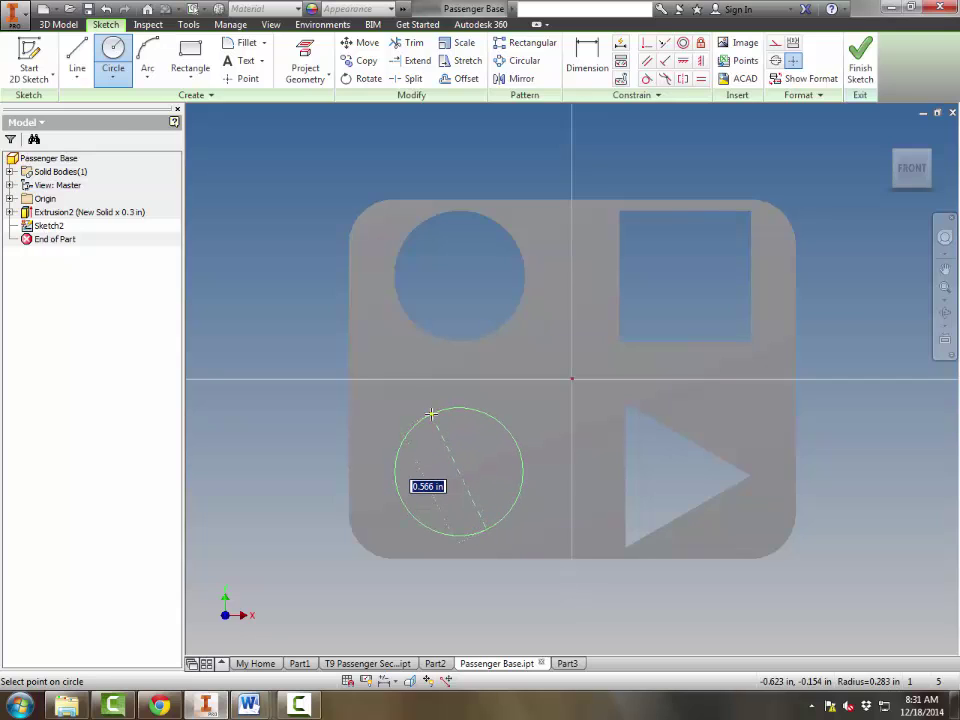
type(".60")
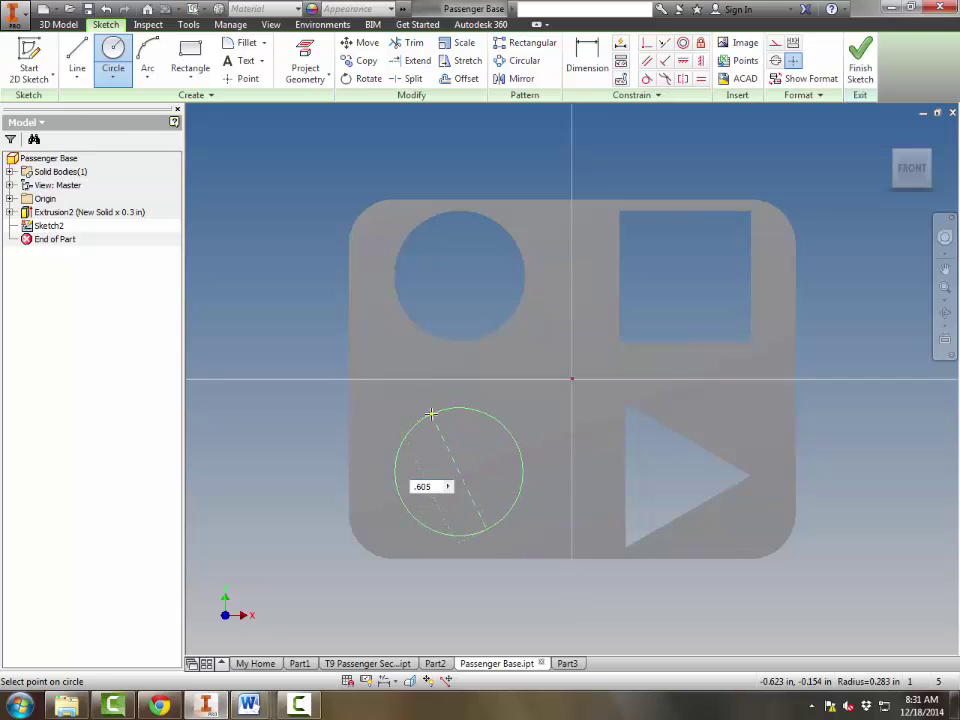
type("5")
key("Return")
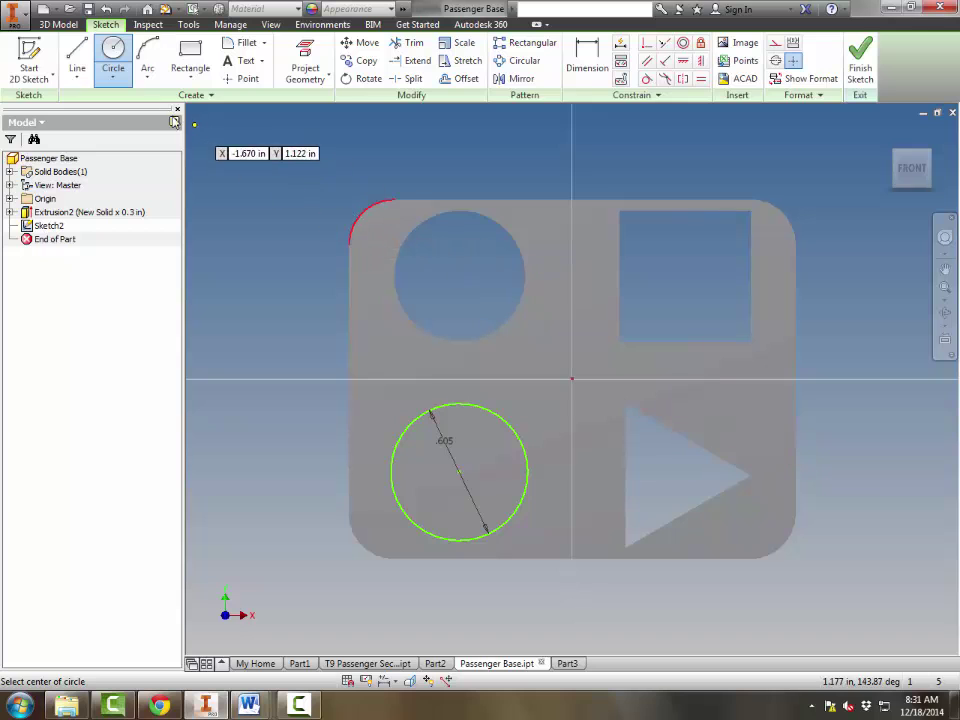
left_click(28, 60)
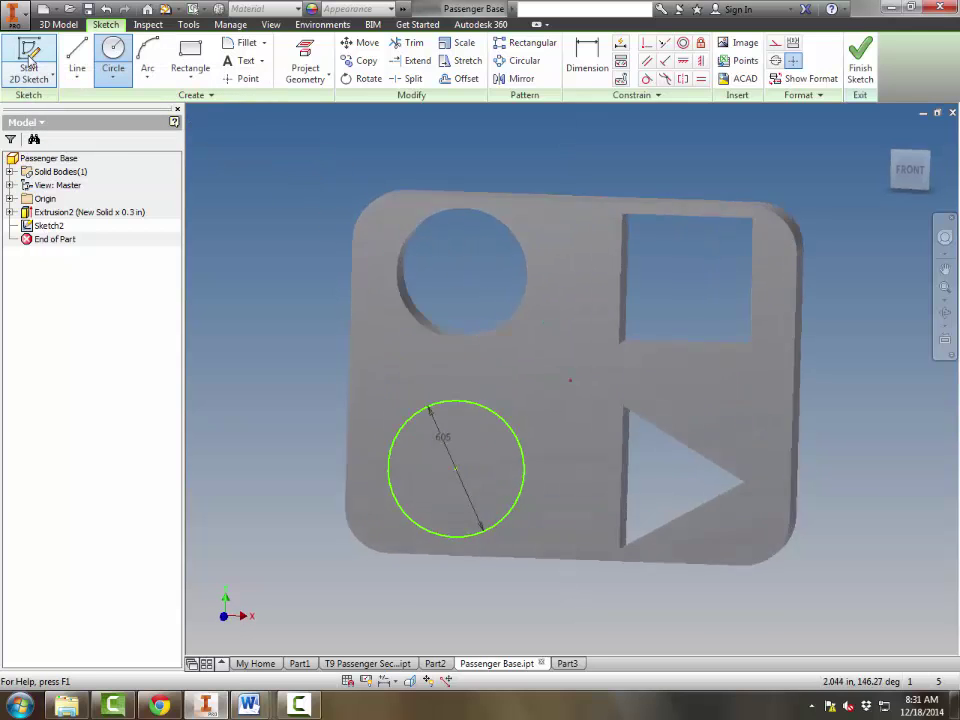
double_click(49, 225)
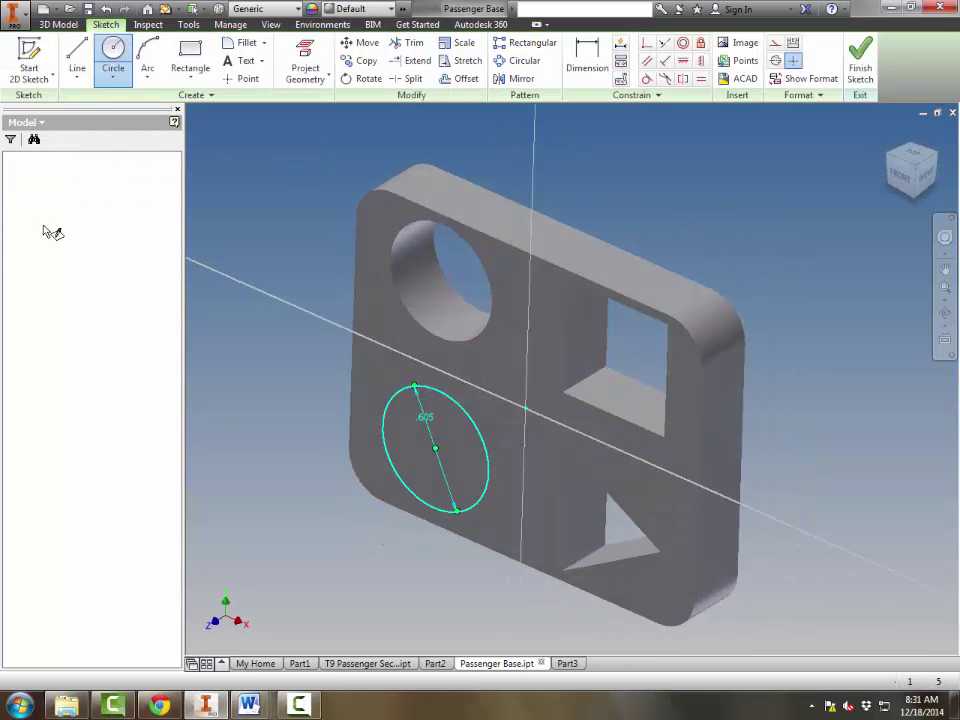
Dimension the circle centre 0.363 in from the bottom edge and 0.488 in from the left edge
left_click(582, 52)
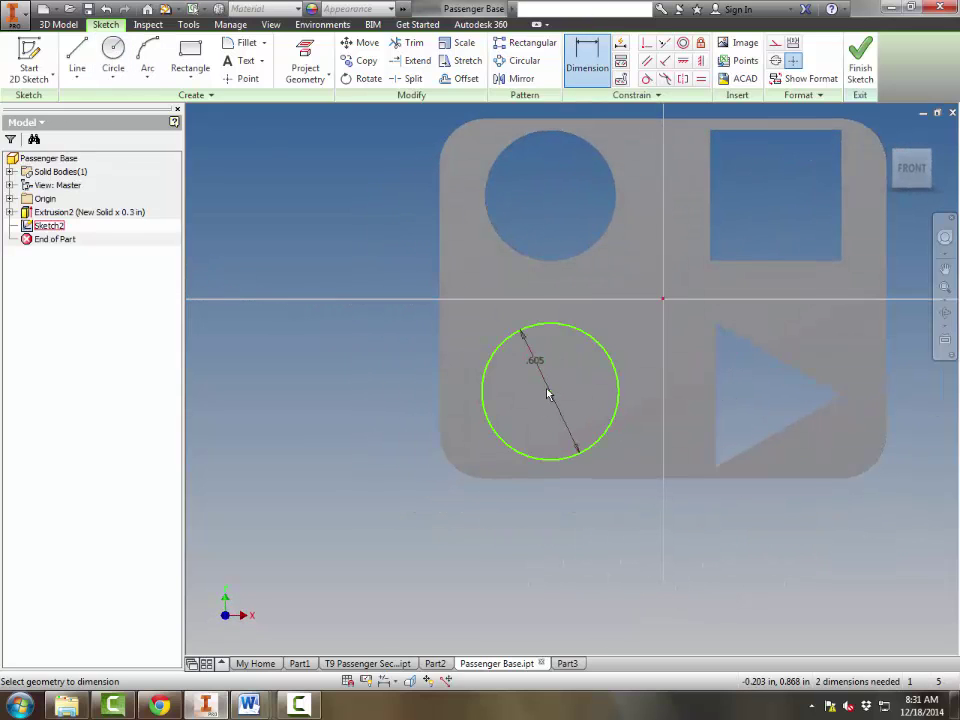
left_click(553, 477)
left_click(338, 430)
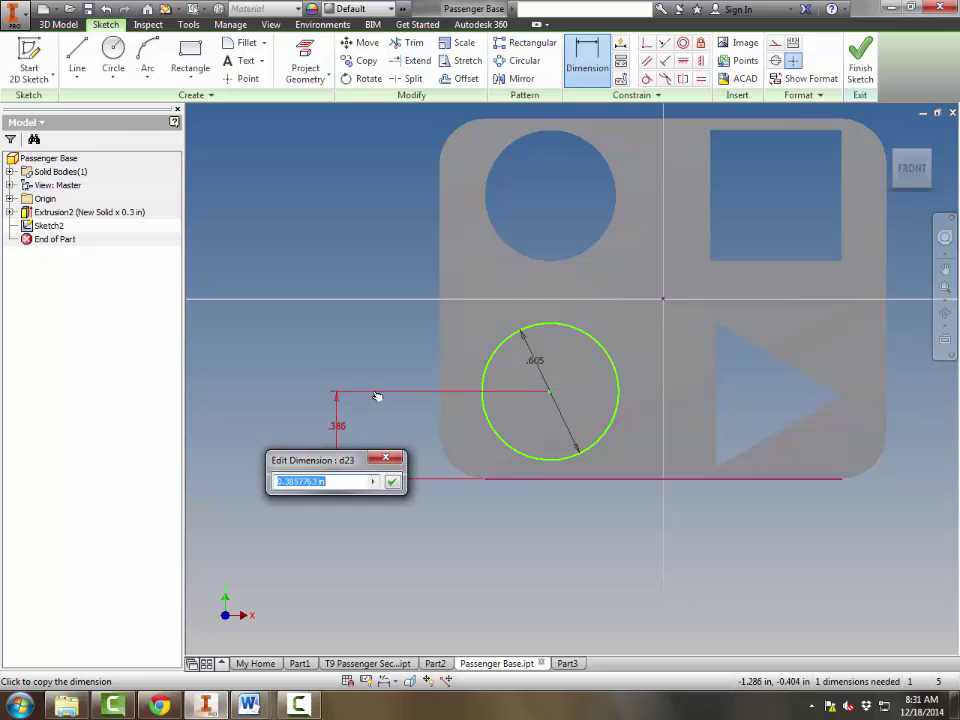
type(".363")
key("Return")
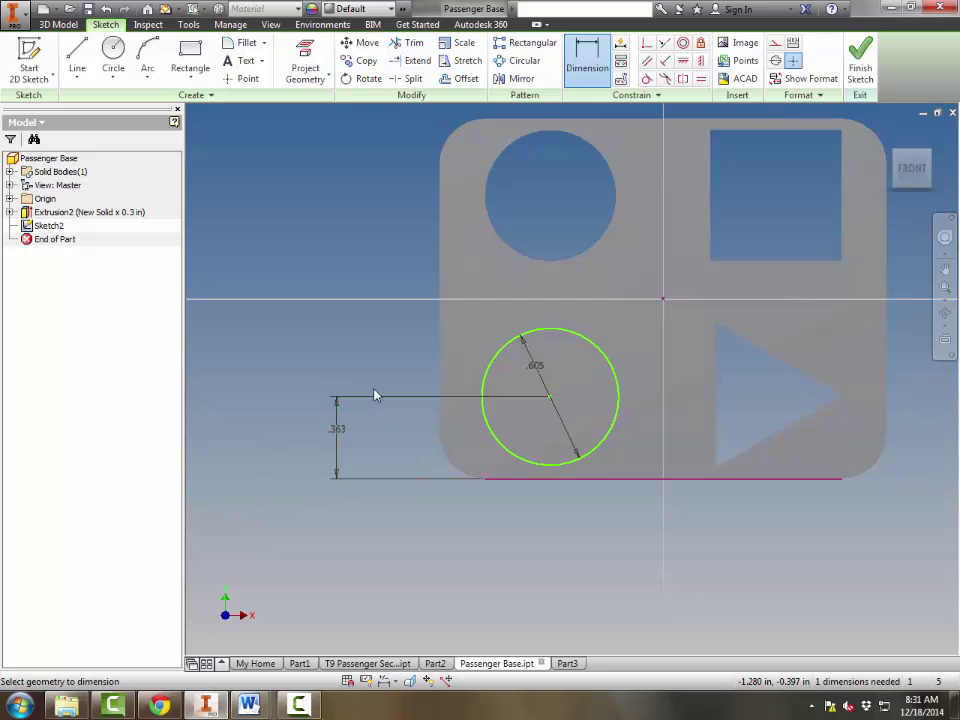
left_click(551, 402)
left_click(440, 368)
left_click(519, 576)
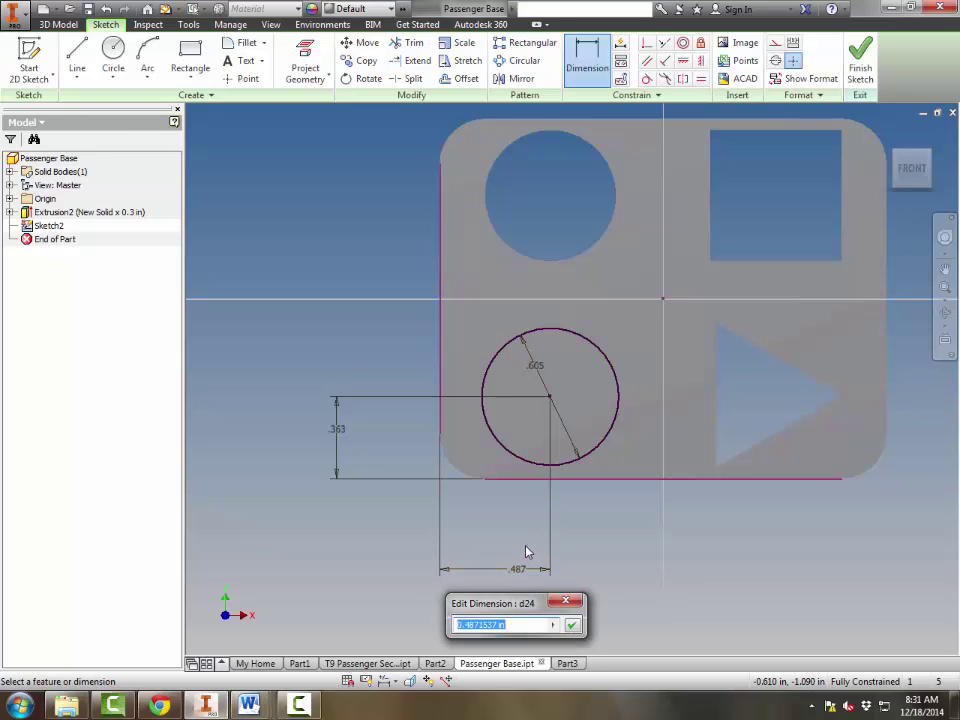
type(".488")
key("Return")
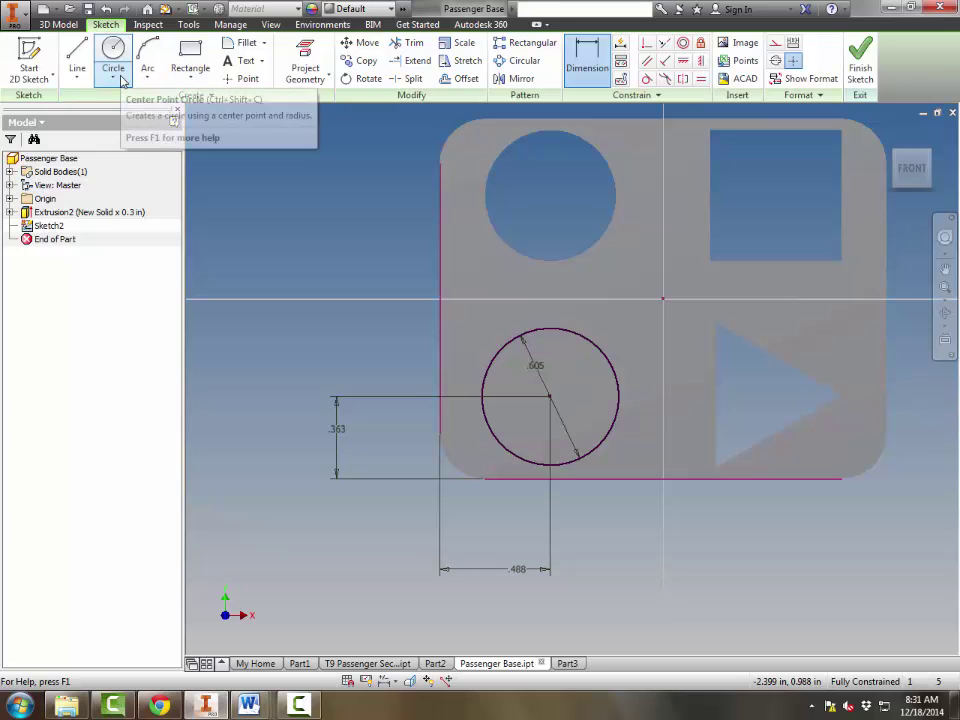
Inscribe a five-sided polygon in the 0.605 in circle
left_click(190, 76)
left_click(210, 373)
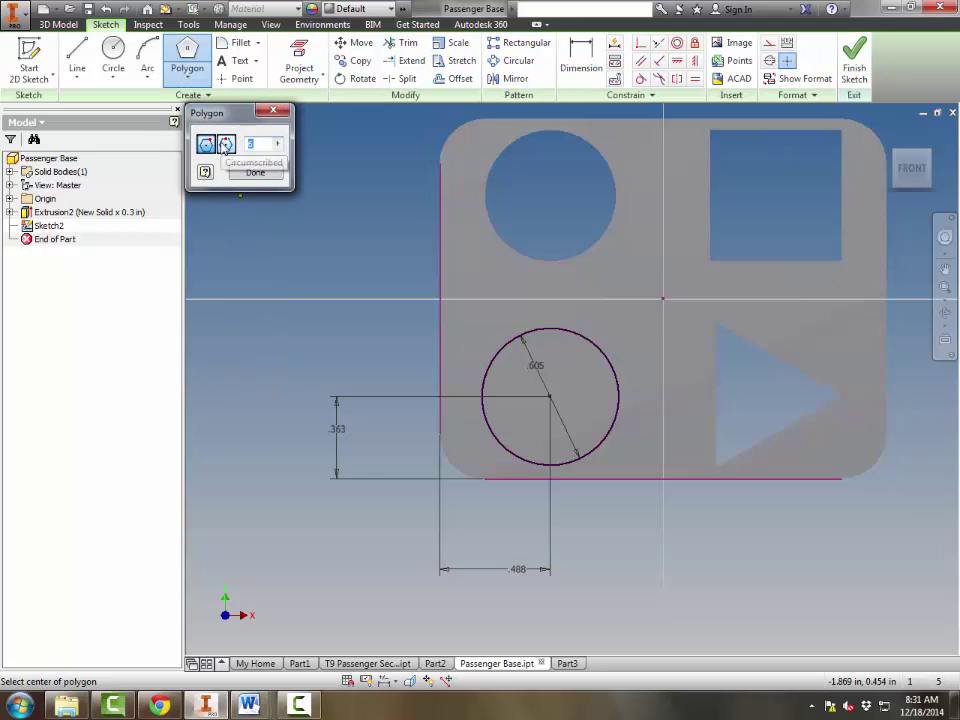
left_click(549, 396)
left_click(550, 465)
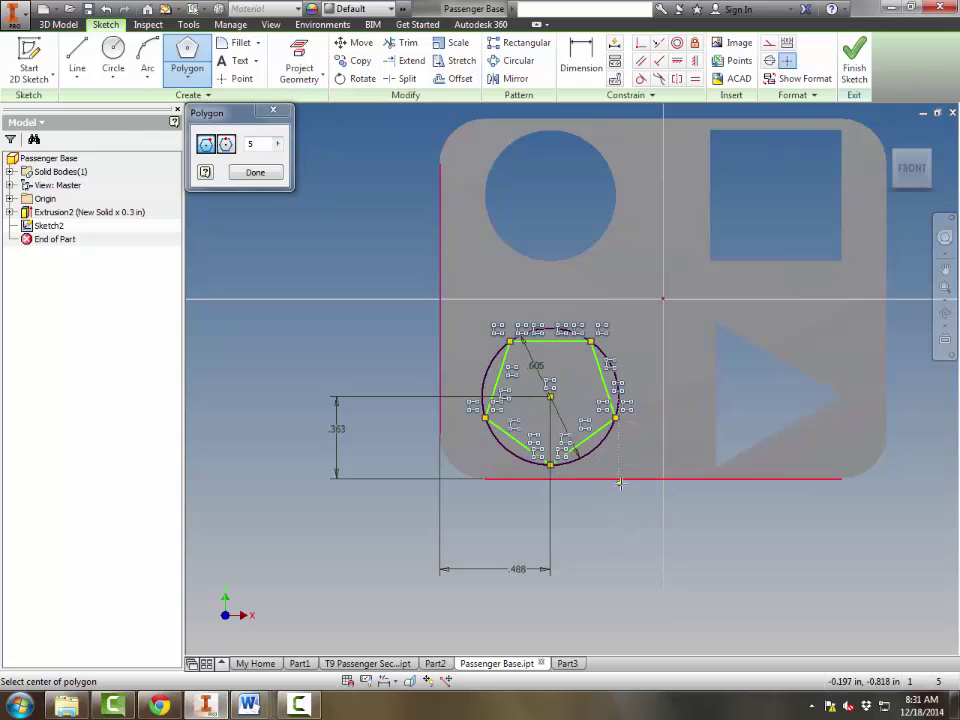
left_click(256, 174)
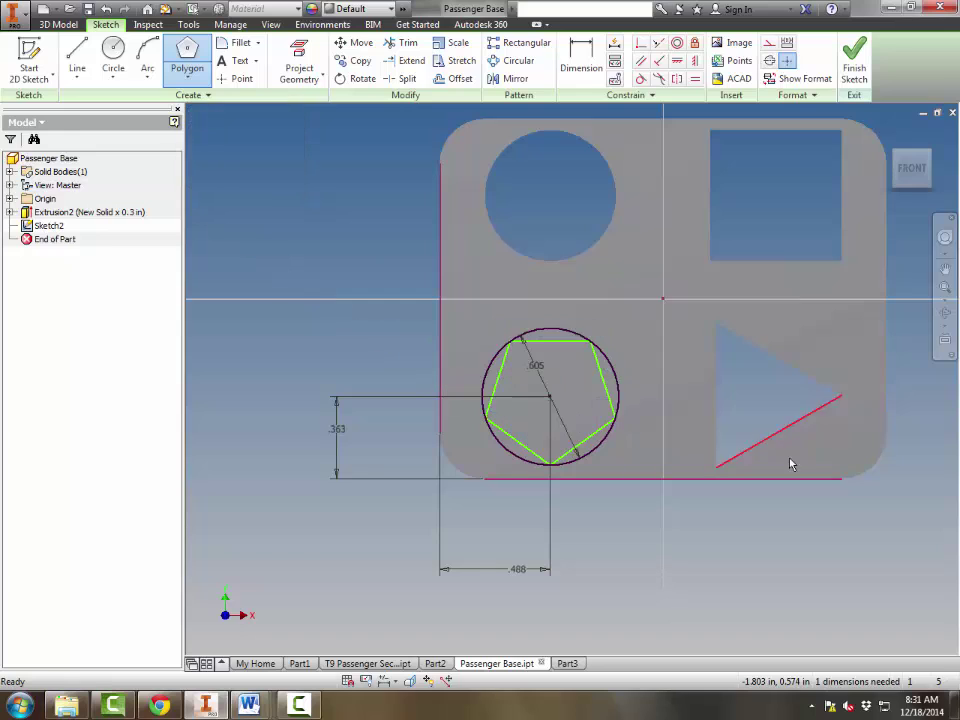
scroll(662, 447, "up", 3)
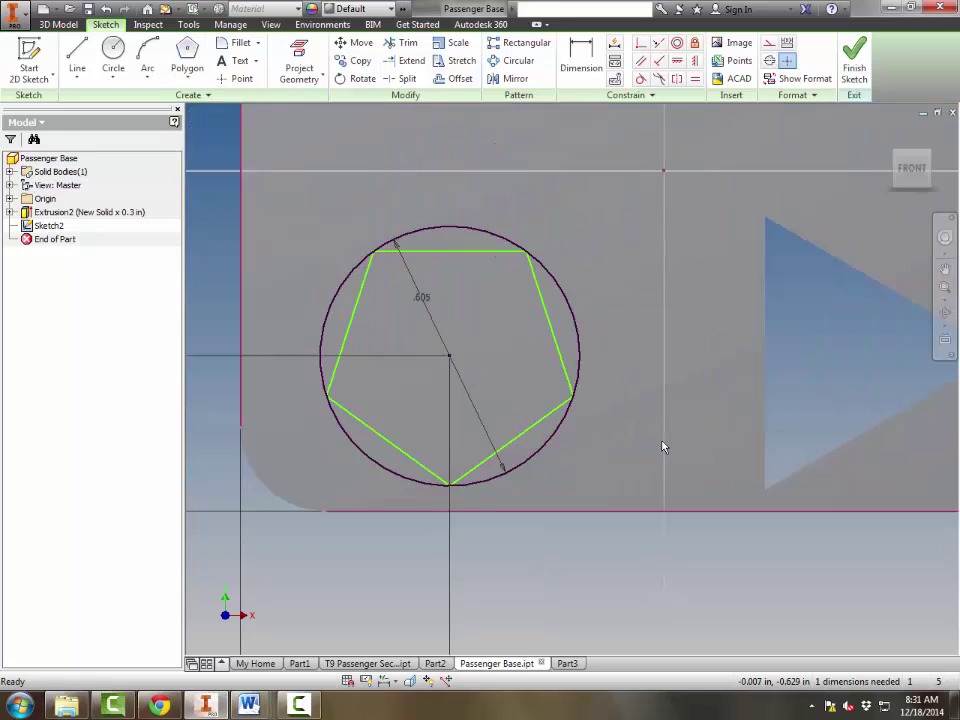
Draw the star's upper and right-side edges between the pentagon's corners
left_click(77, 55)
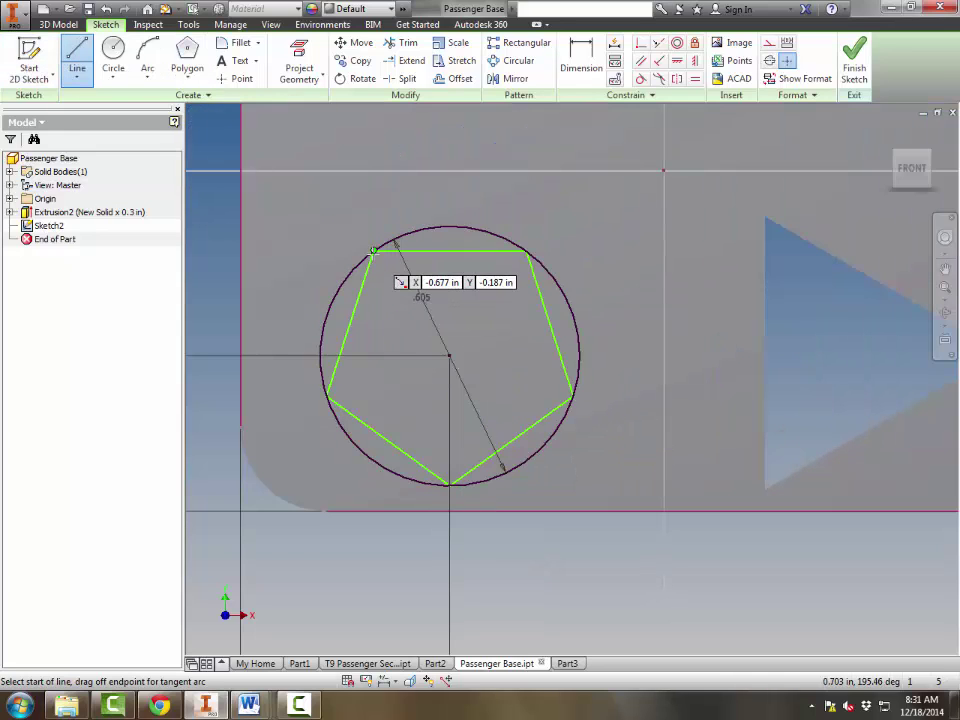
left_click(373, 252)
left_click(449, 291)
double_click(527, 251)
left_click(524, 337)
double_click(527, 251)
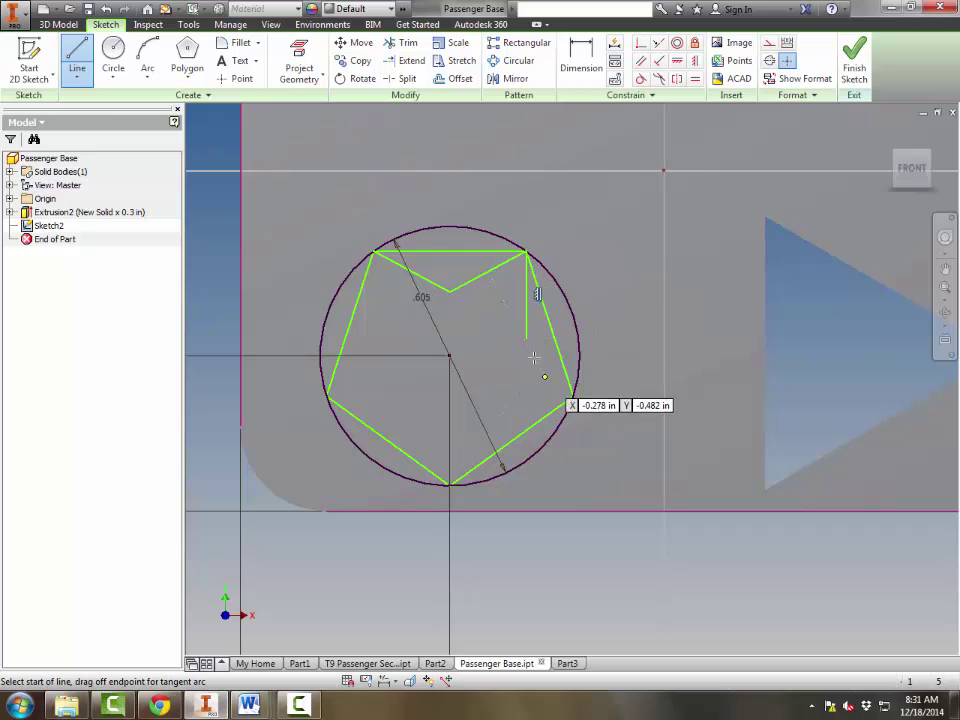
left_click(527, 339)
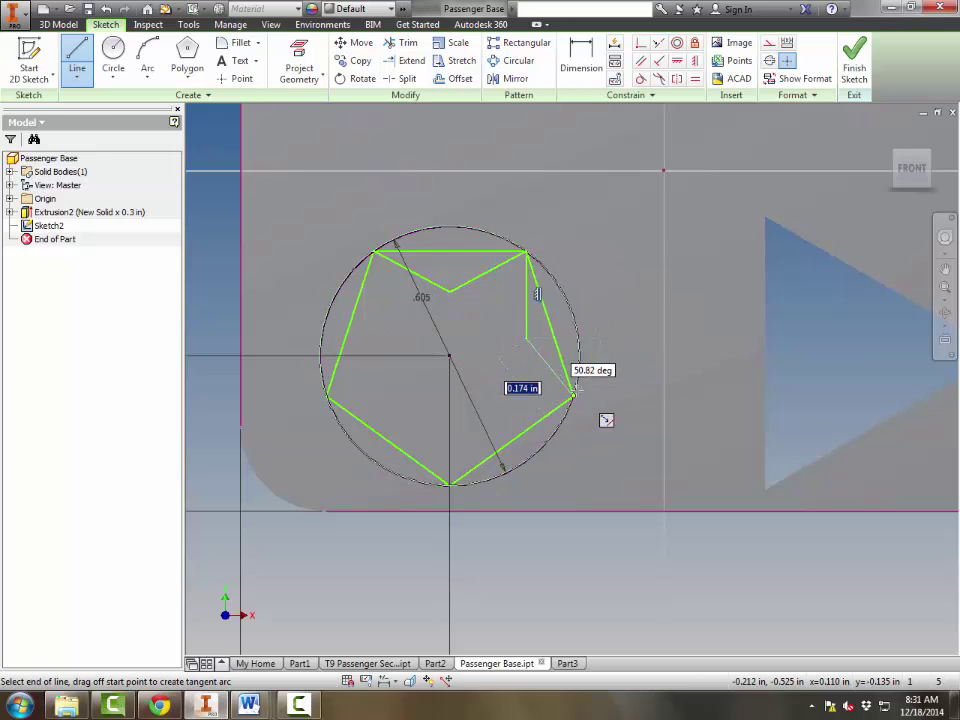
double_click(572, 396)
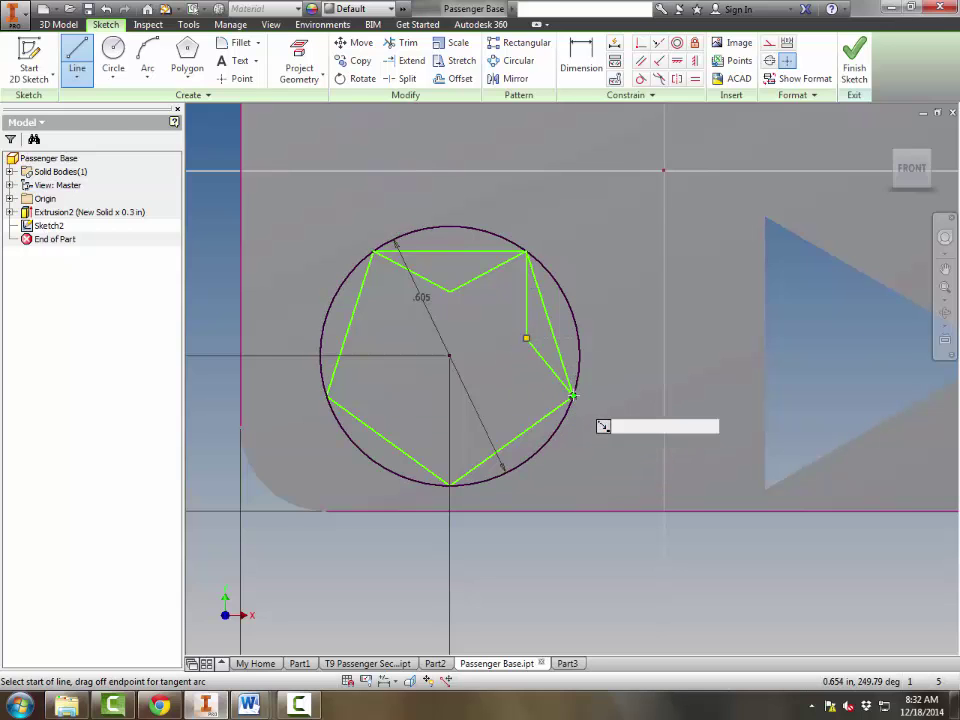
left_click(572, 396)
left_click(487, 407)
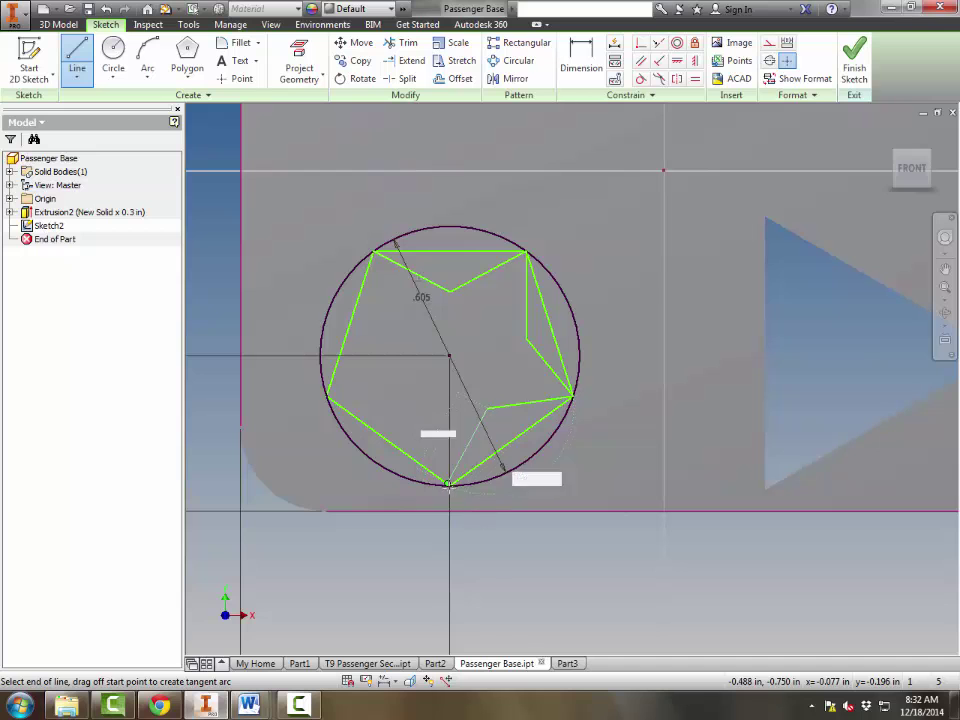
scroll(481, 512, "up", 5)
scroll(484, 513, "down", 6)
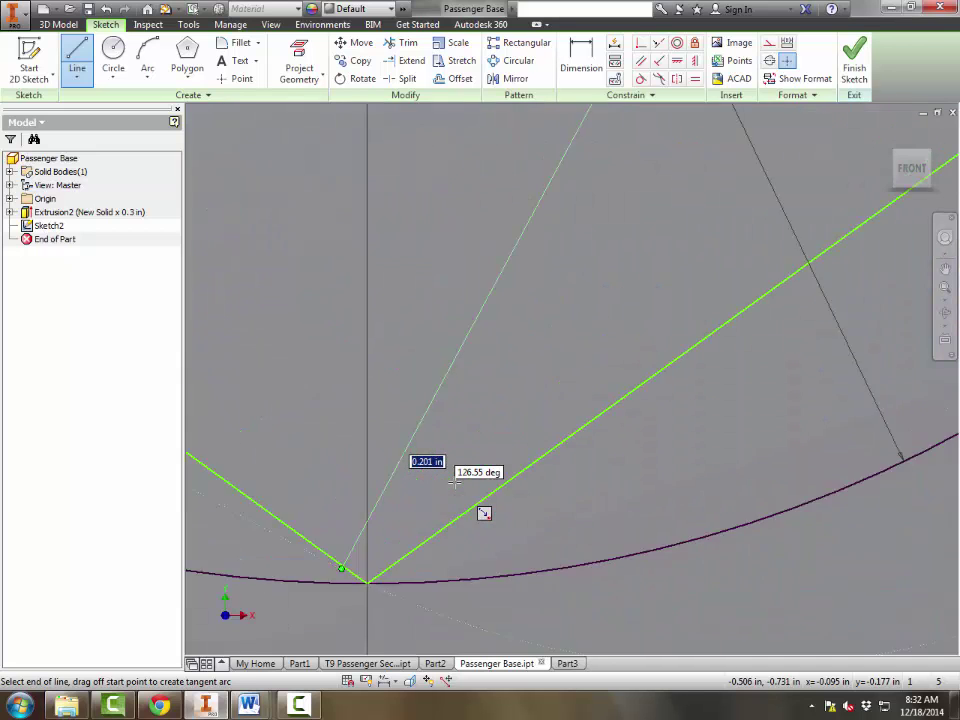
scroll(414, 499, "up", 2)
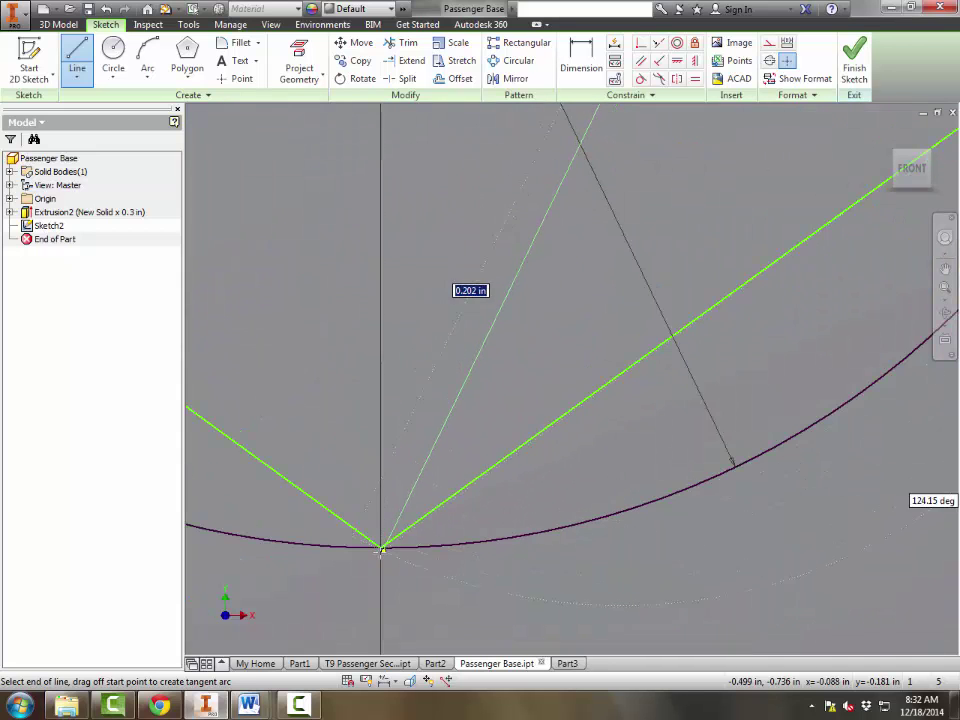
left_click(380, 544)
key("Escape")
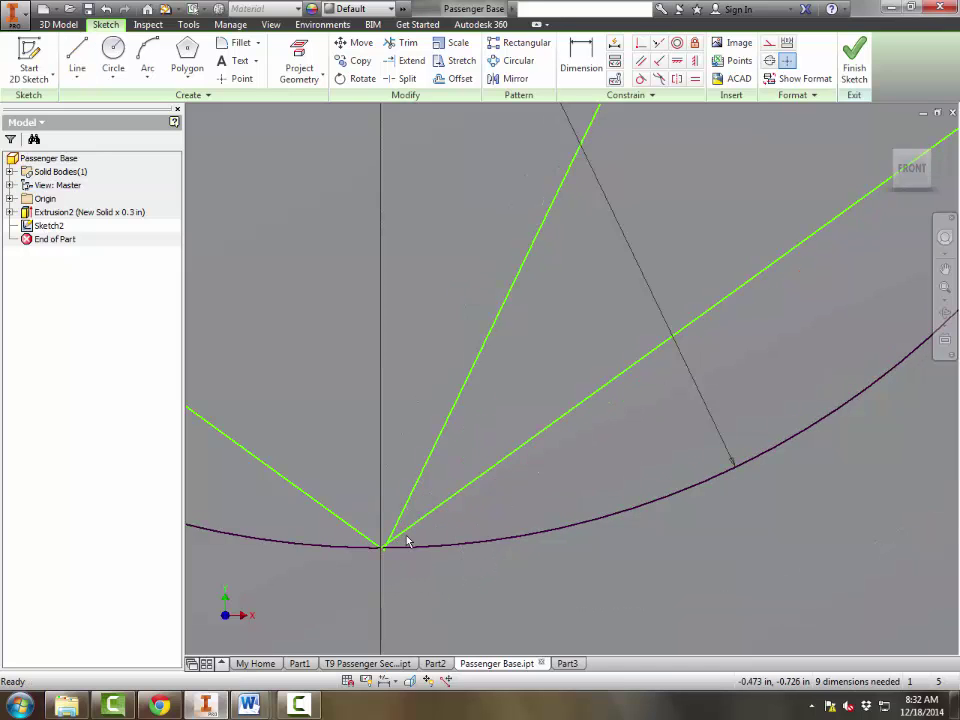
Delete the stray line and draw the star's remaining edges around to the upper-left corner
left_click(393, 540)
key("Delete")
scroll(443, 513, "up", 4)
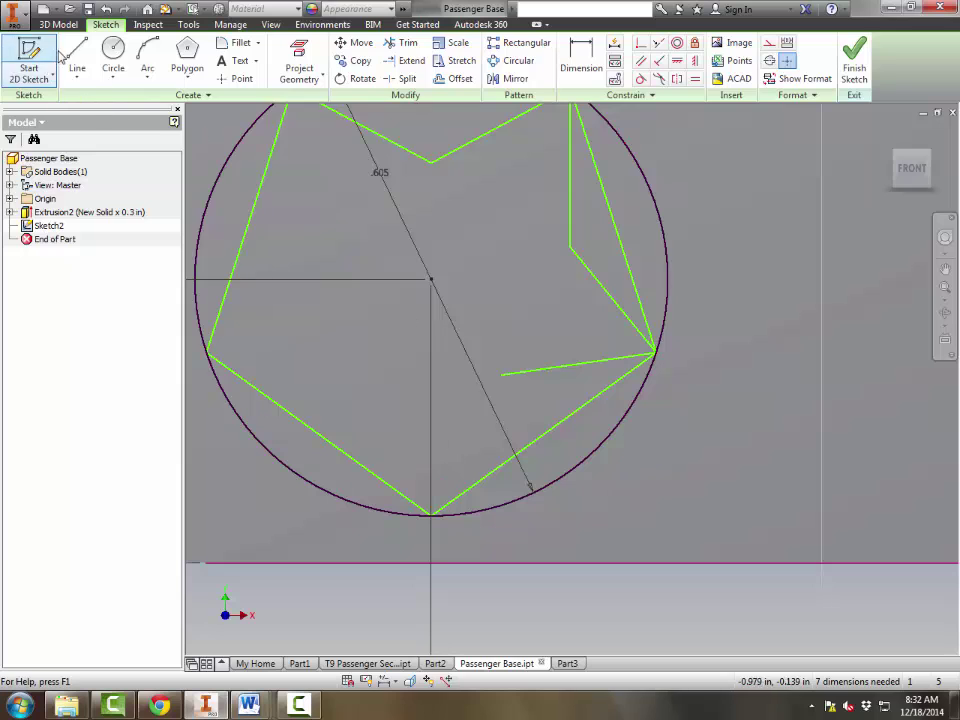
left_click(77, 55)
left_click(429, 515)
left_click(501, 375)
left_click(431, 515)
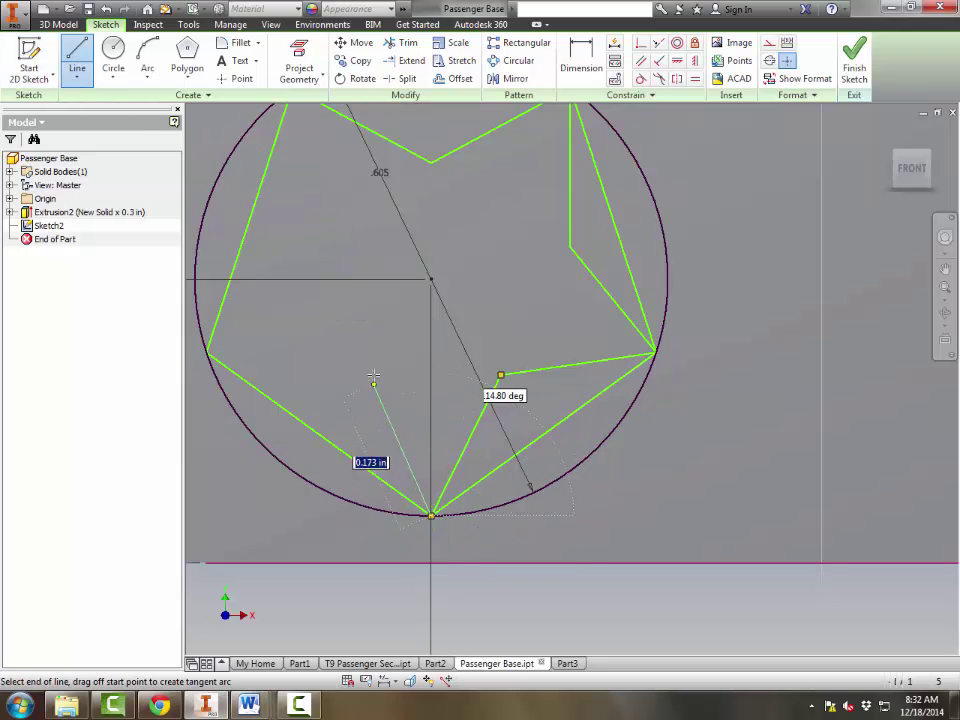
left_click(374, 375)
left_click(205, 351)
left_click(205, 352)
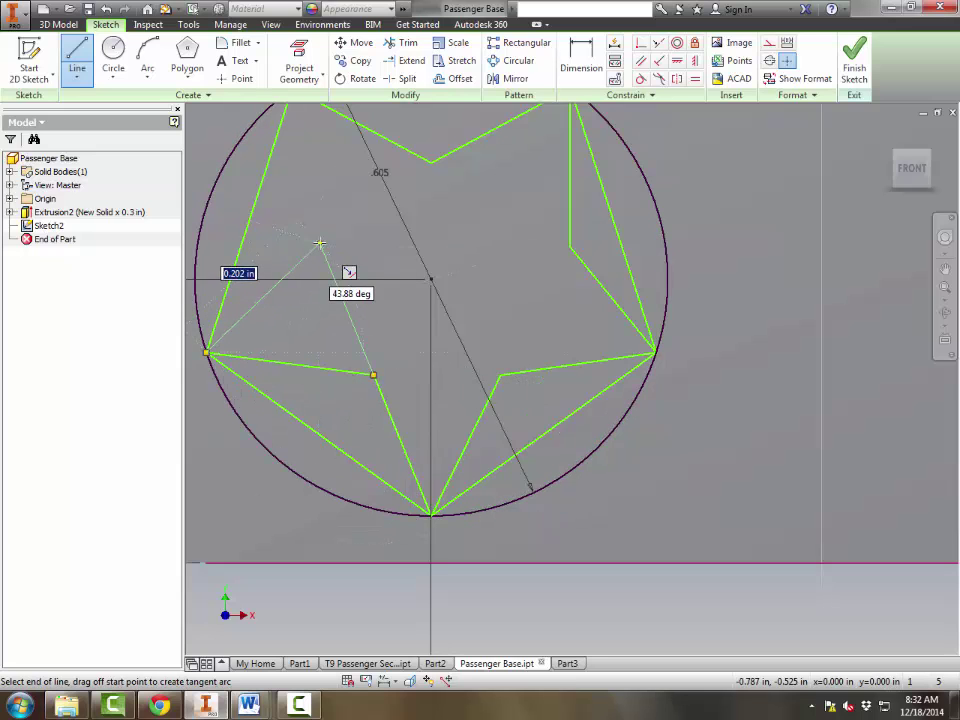
left_click(319, 241)
scroll(407, 360, "down", 3)
scroll(423, 363, "up", 4)
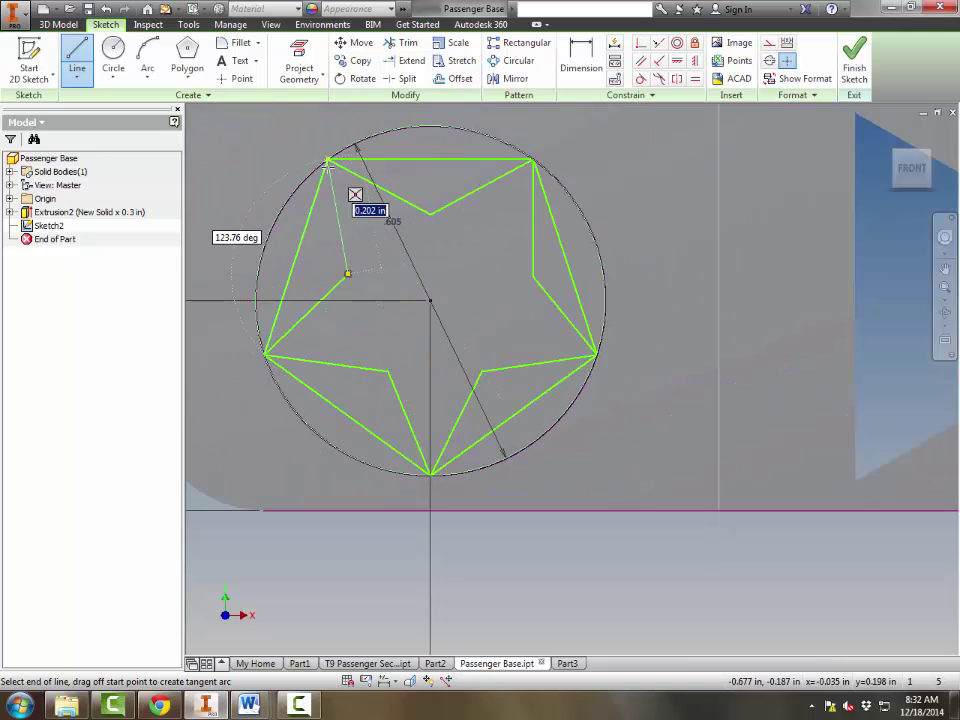
left_click(328, 161)
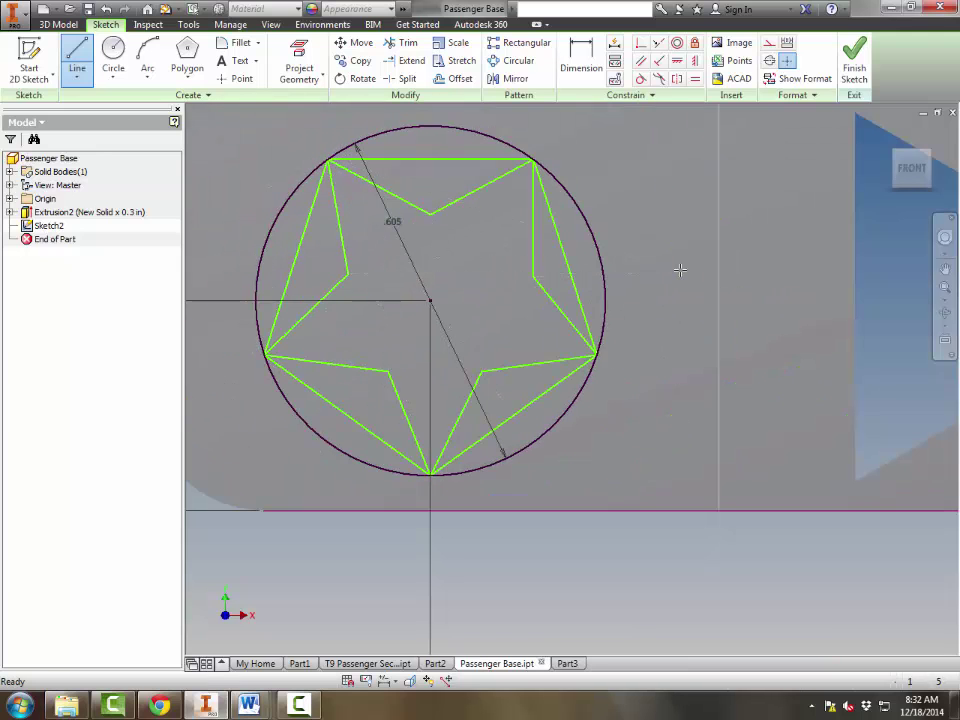
Dimension the star's short vertical edge at 0.187 in
key("Escape")
left_click(586, 62)
left_click(535, 226)
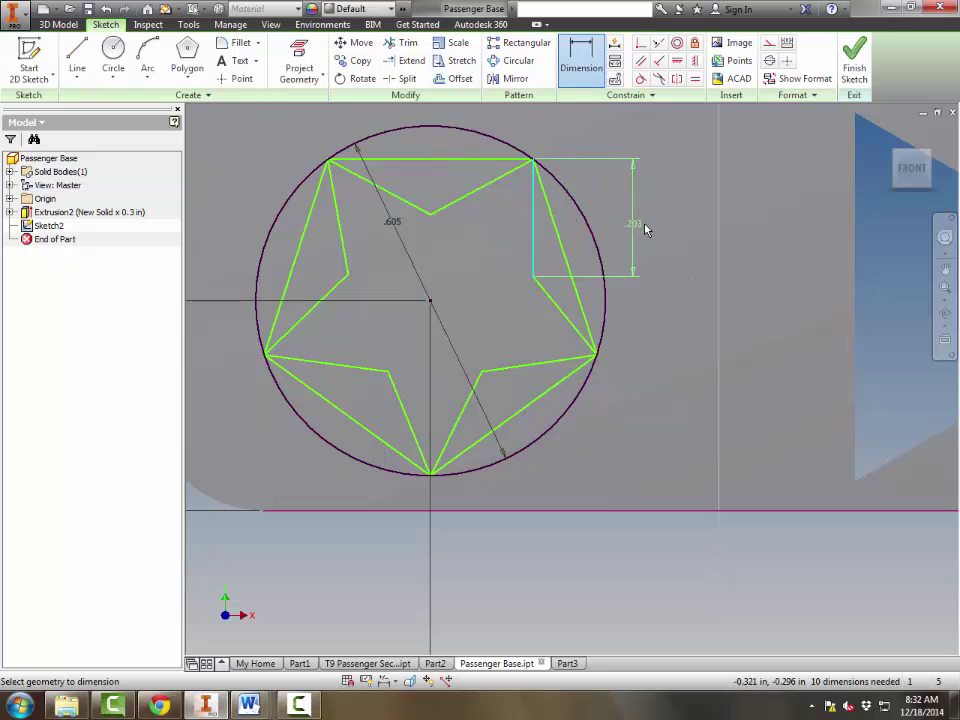
left_click(646, 228)
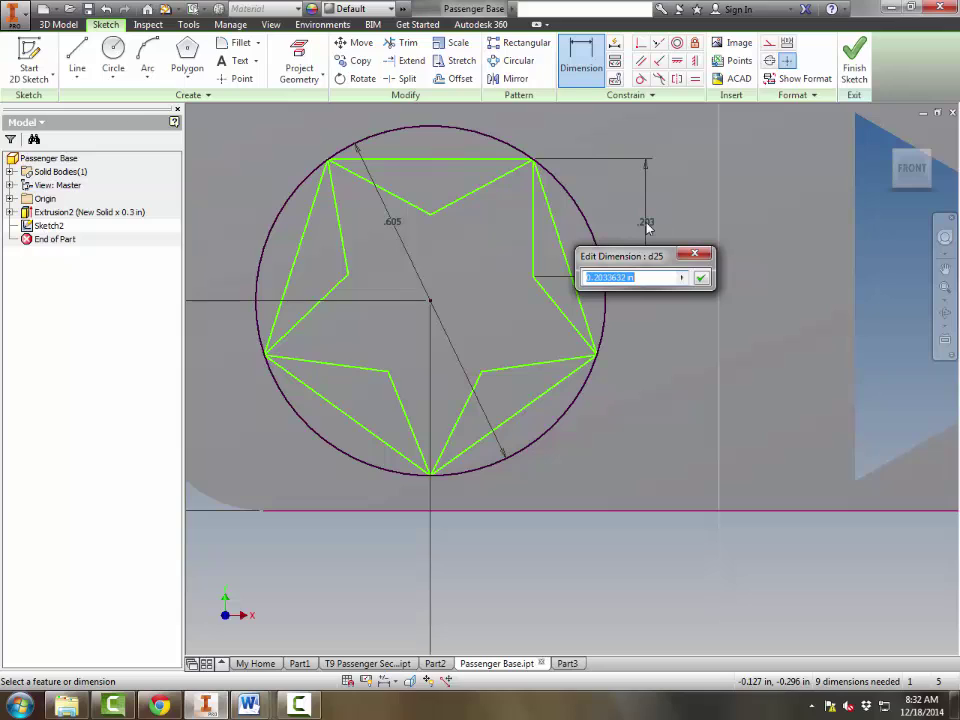
key("Return")
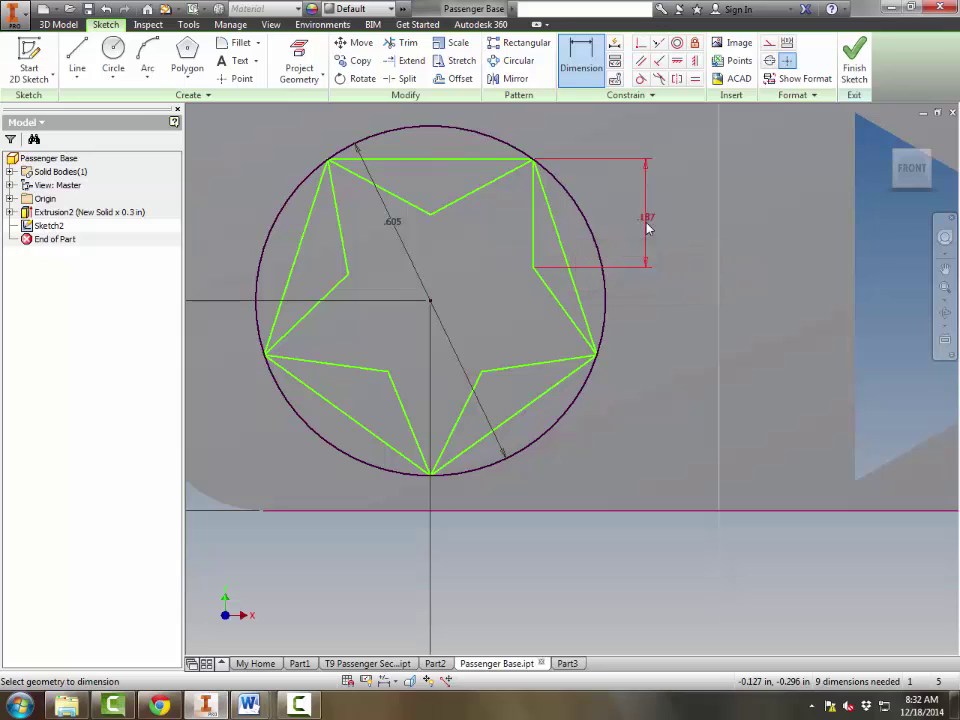
key("Escape")
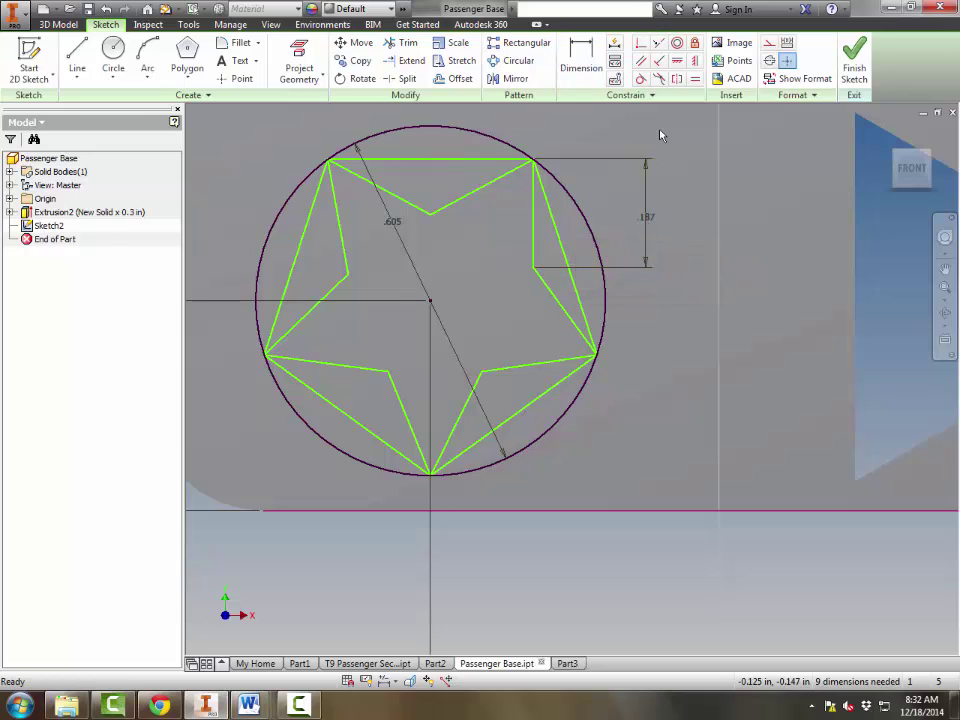
Apply Equal constraints between pairs of adjacent star edges all the way around
left_click(696, 80)
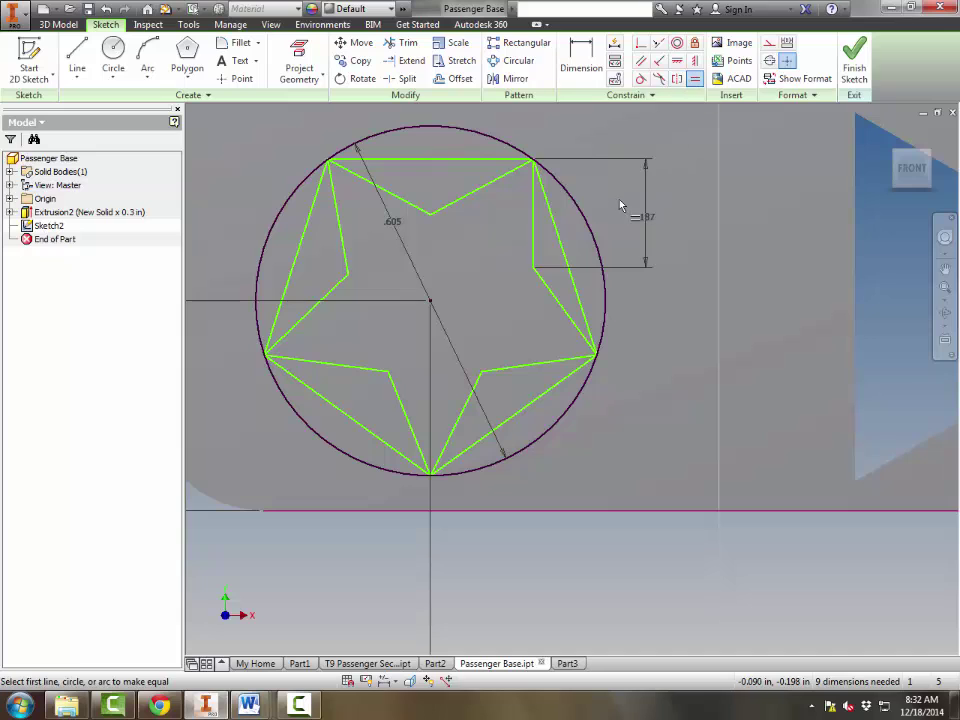
left_click(537, 225)
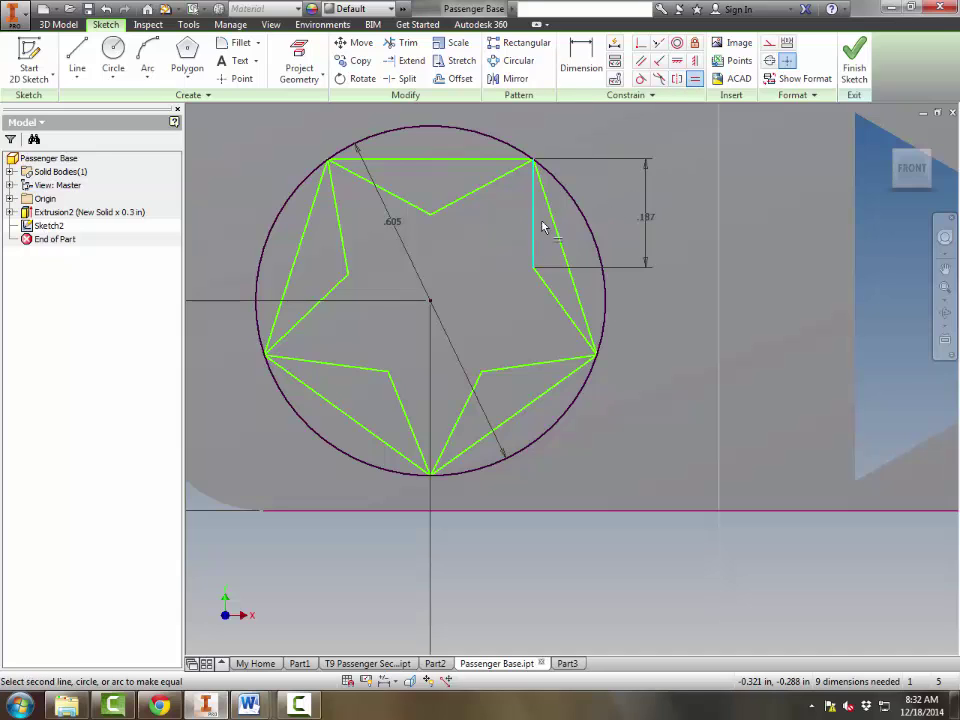
left_click(562, 302)
left_click(563, 314)
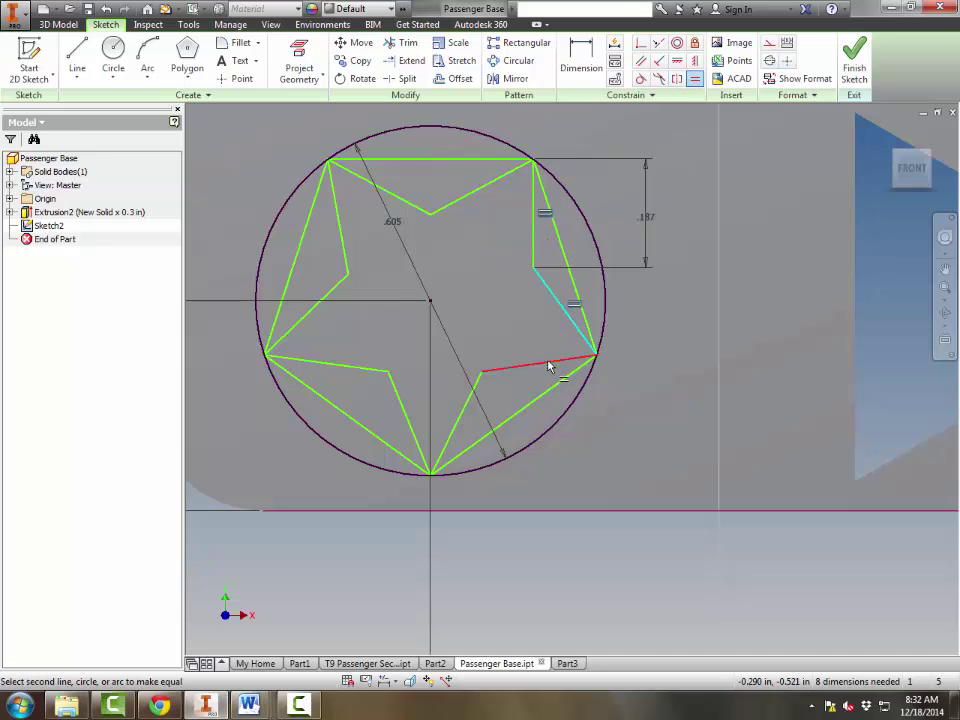
left_click(548, 366)
left_click(527, 371)
left_click(482, 383)
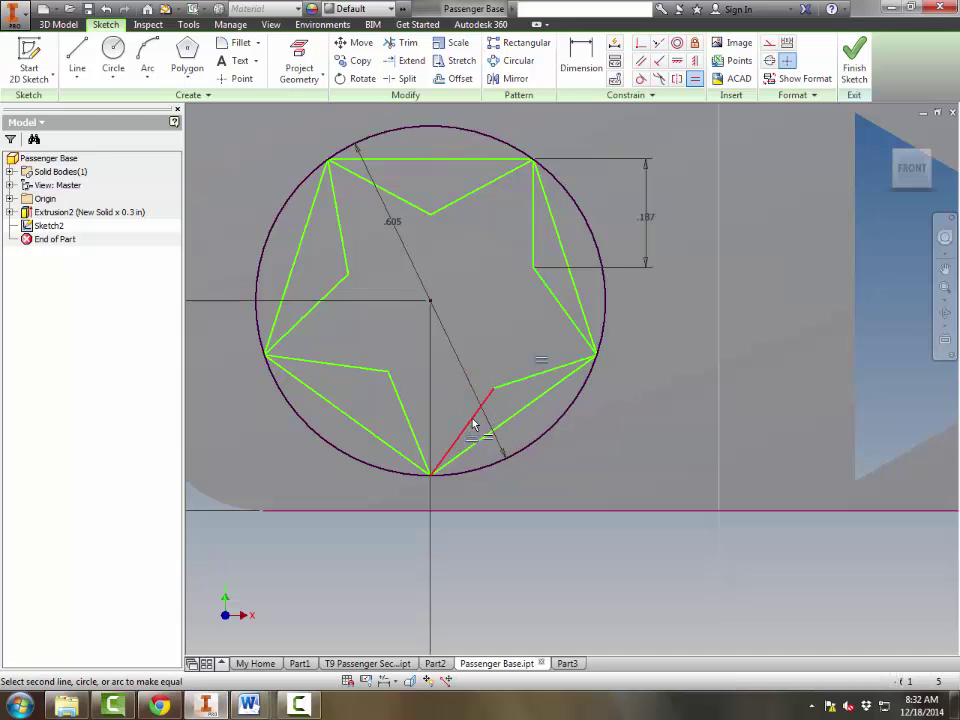
left_click(466, 425)
left_click(405, 411)
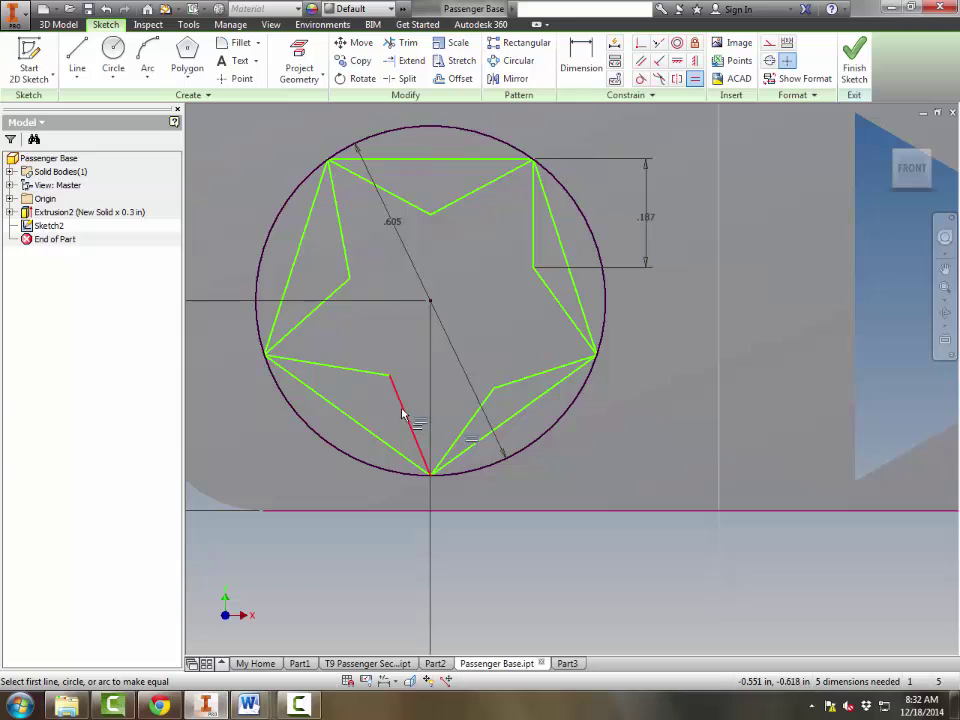
left_click(403, 411)
key("Escape")
key("Escape")
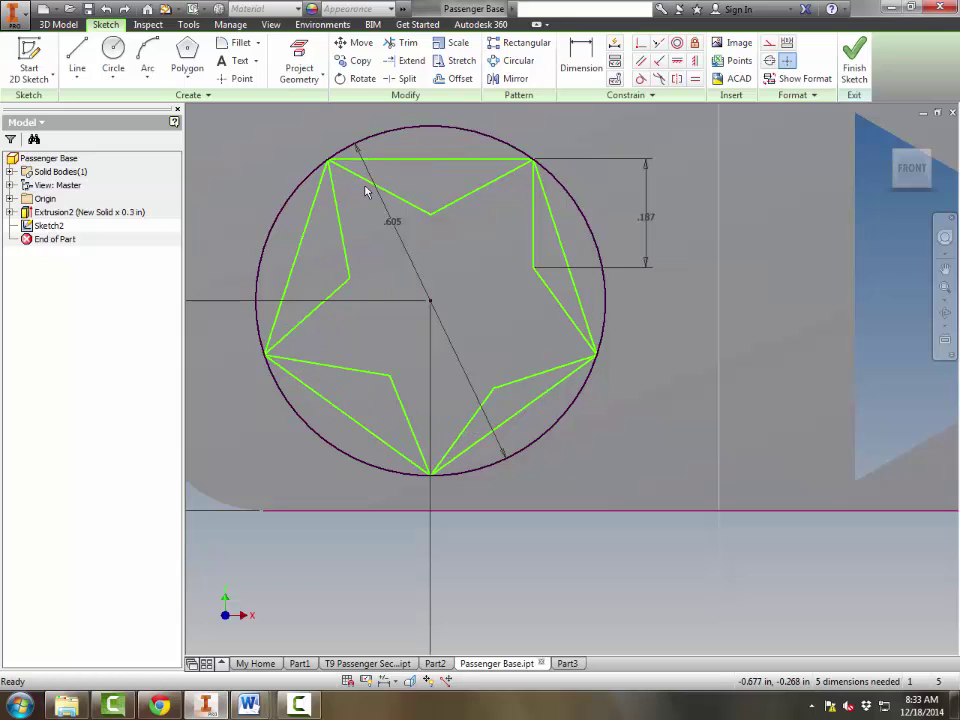
Finish the star sketch and extrude-cut the star profile with extents set to All
left_click(855, 62)
left_click(79, 55)
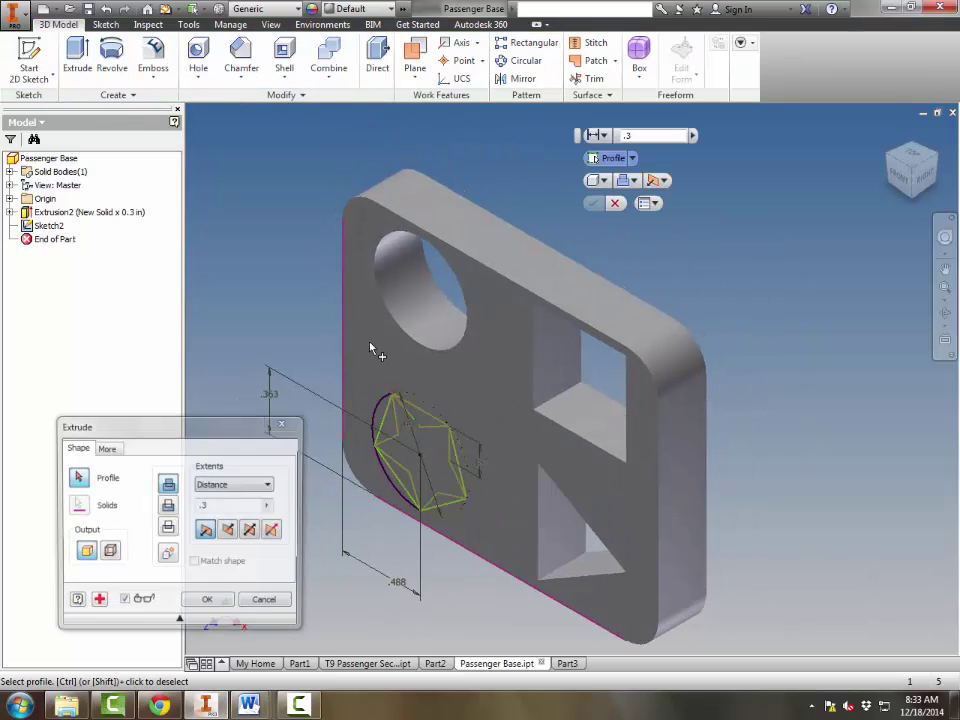
left_click(435, 463)
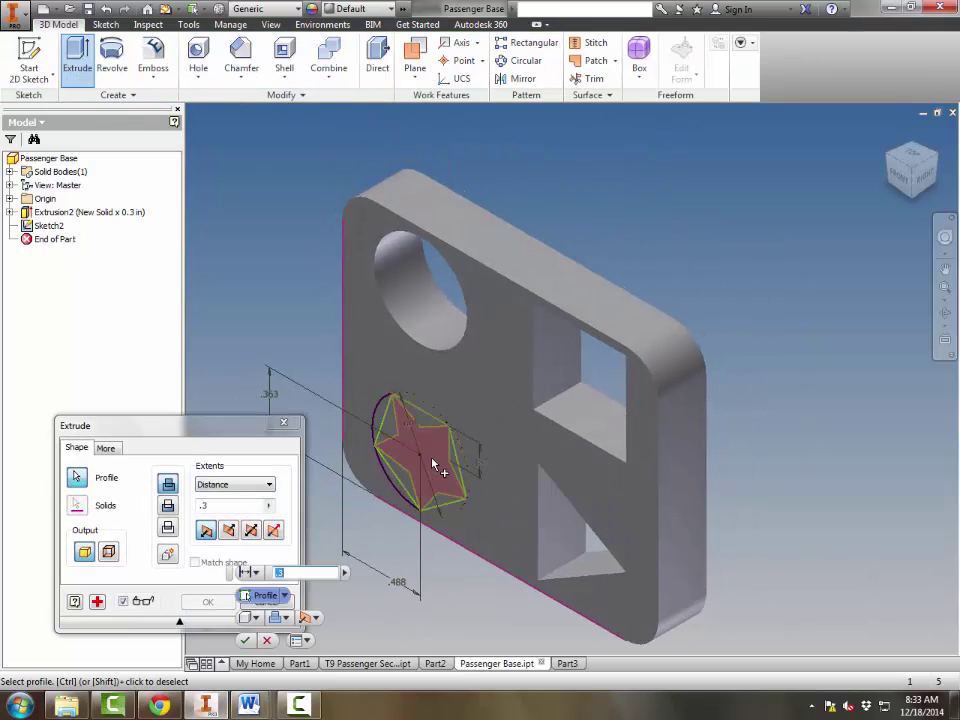
left_click(168, 507)
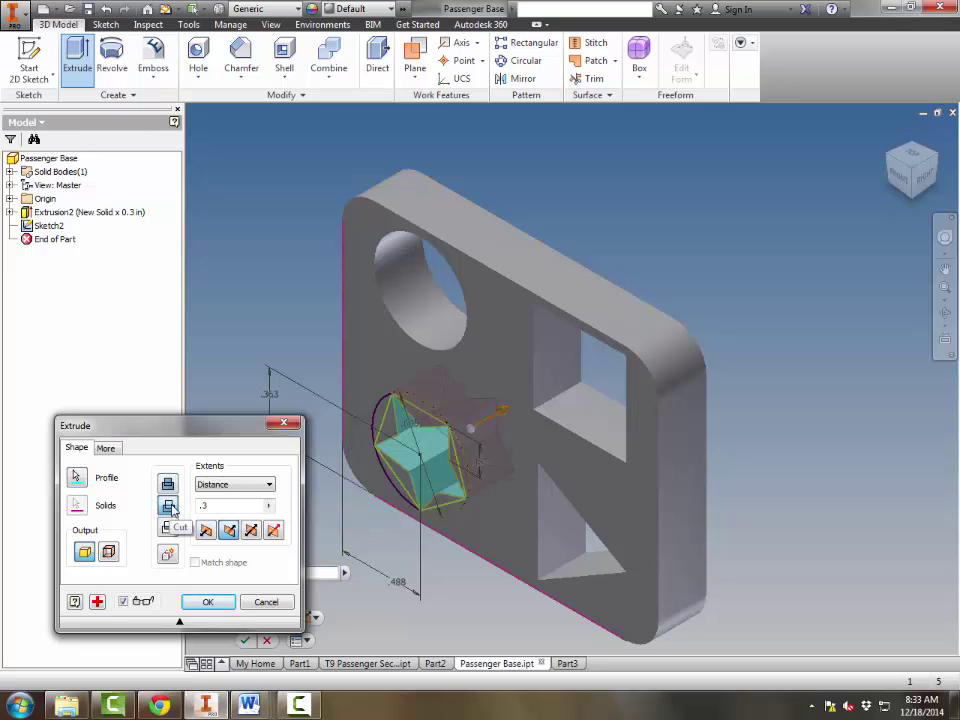
left_click(230, 485)
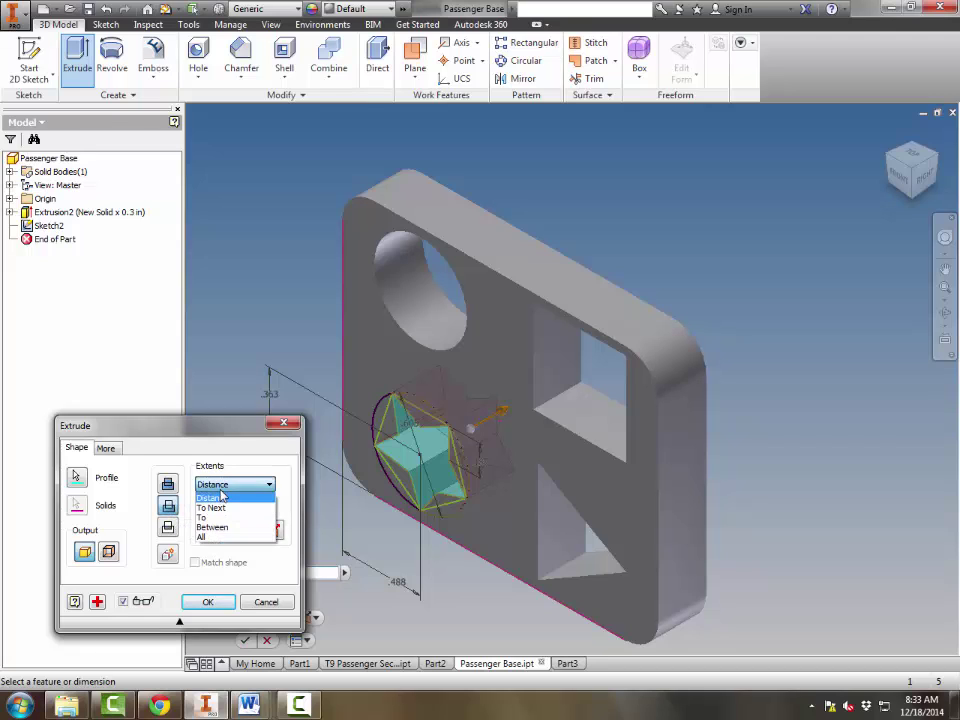
left_click(206, 538)
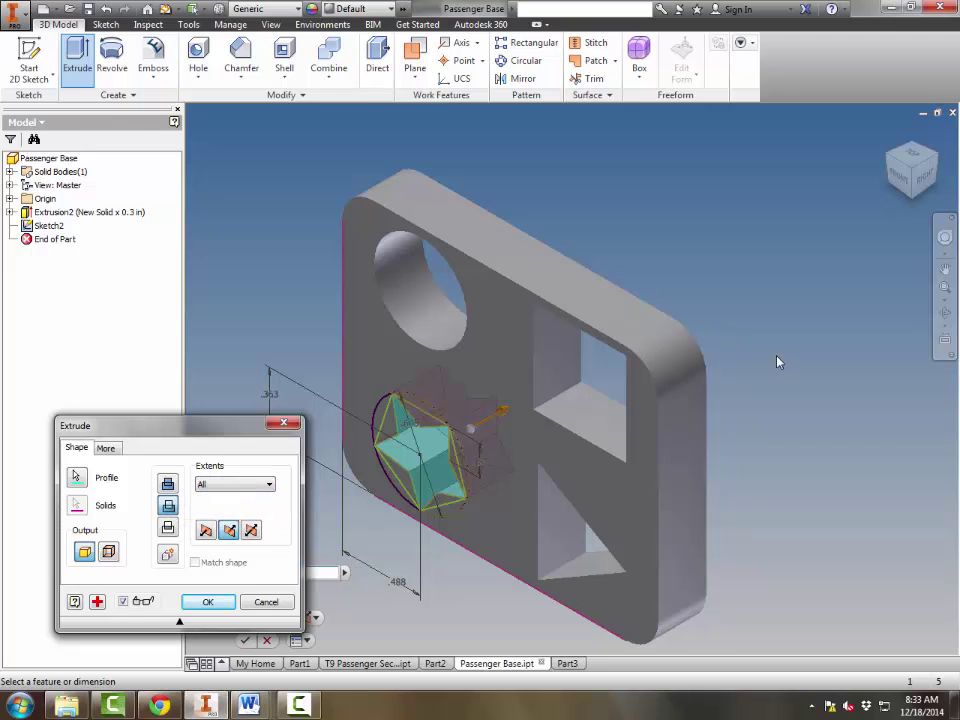
Confirm the star cut and orbit the Passenger Base to inspect it
left_click(209, 603)
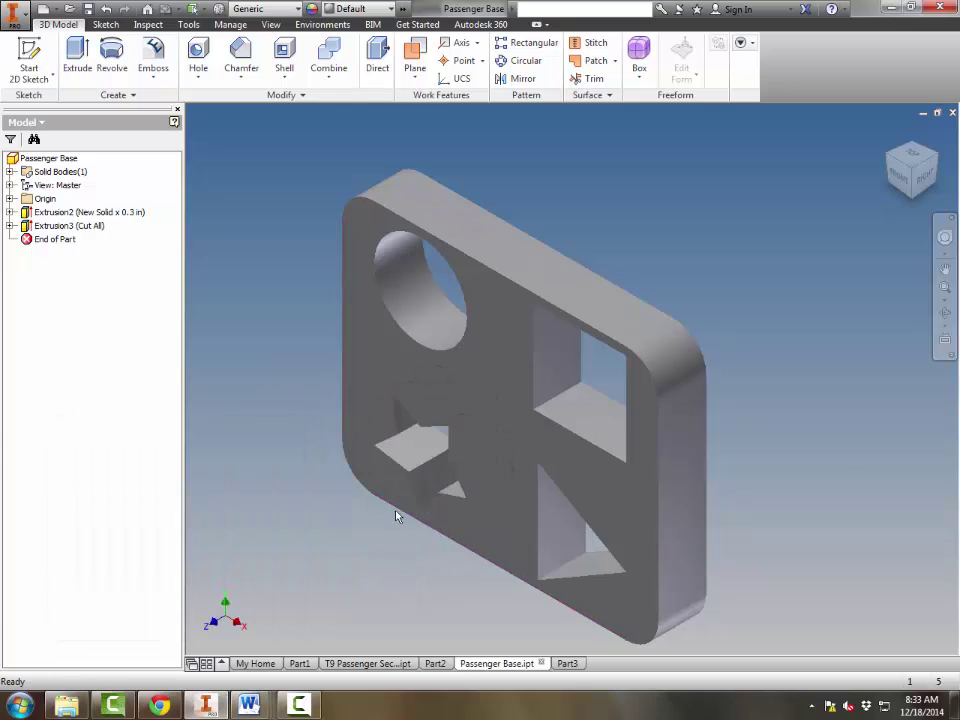
left_click(945, 316)
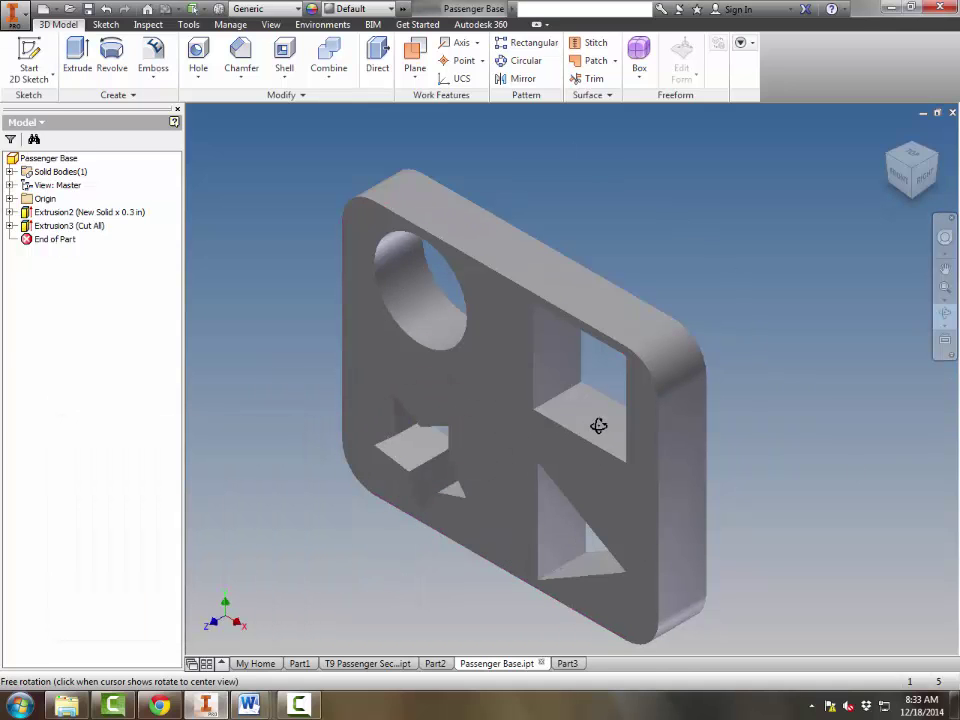
left_click_drag(593, 422, 375, 372)
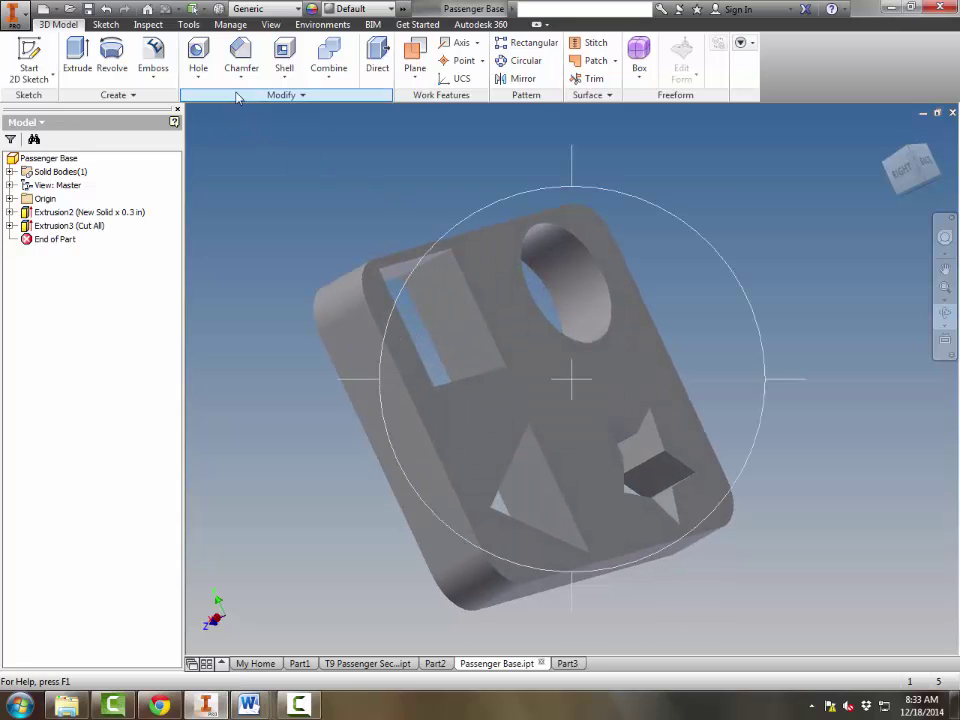
Shell the Passenger Base to 0.01 in thickness with one face open, then orbit to check the walls
left_click(153, 78)
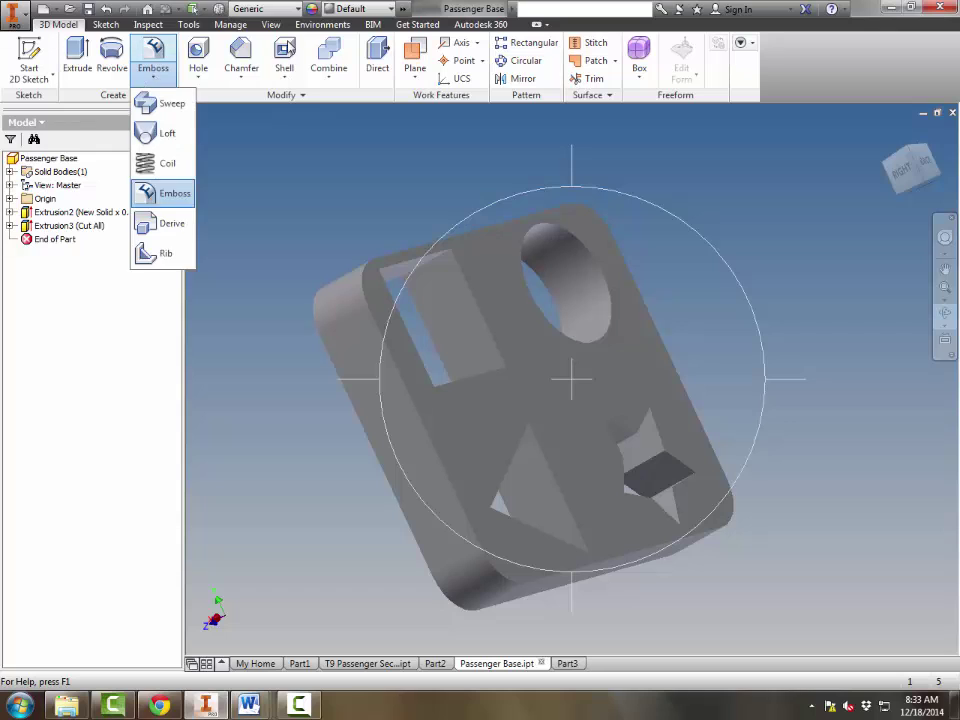
left_click(284, 58)
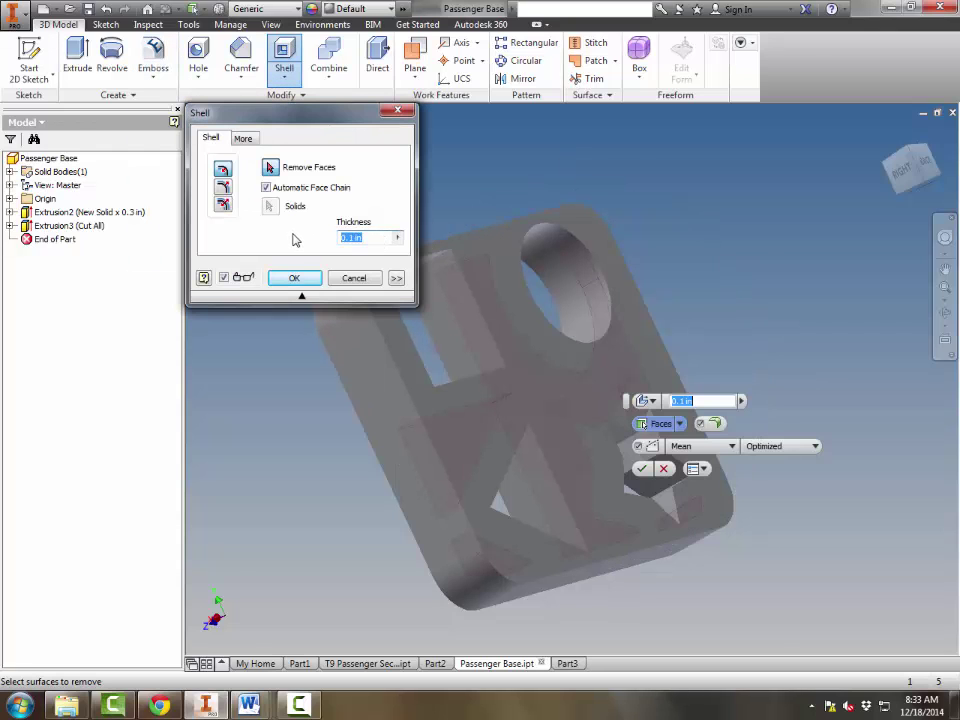
type("011")
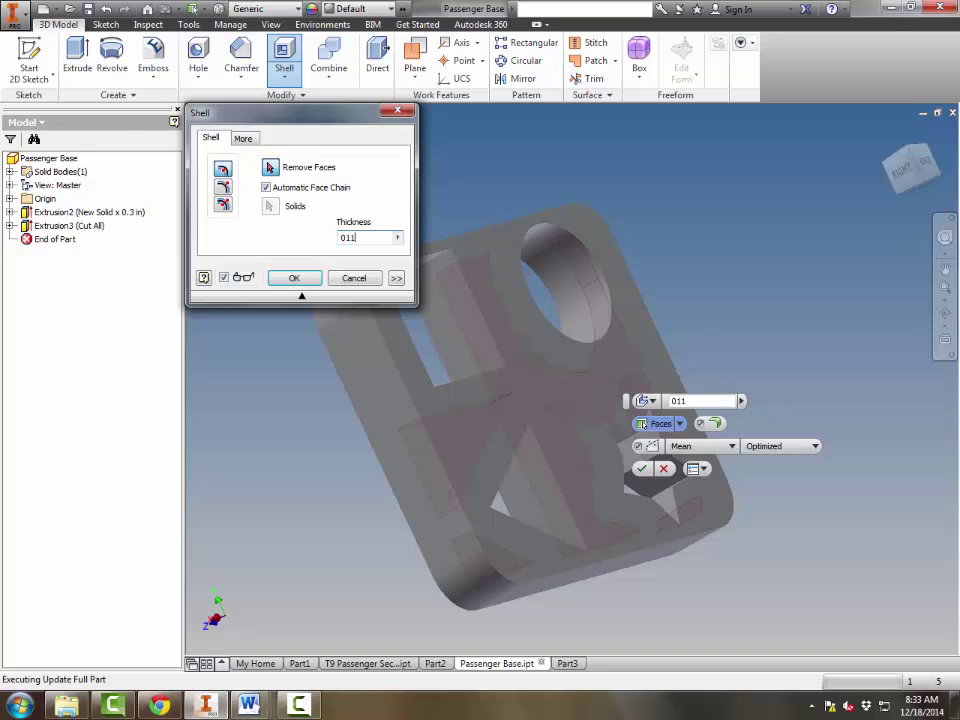
key("BackSpace")
key("BackSpace")
key("BackSpace")
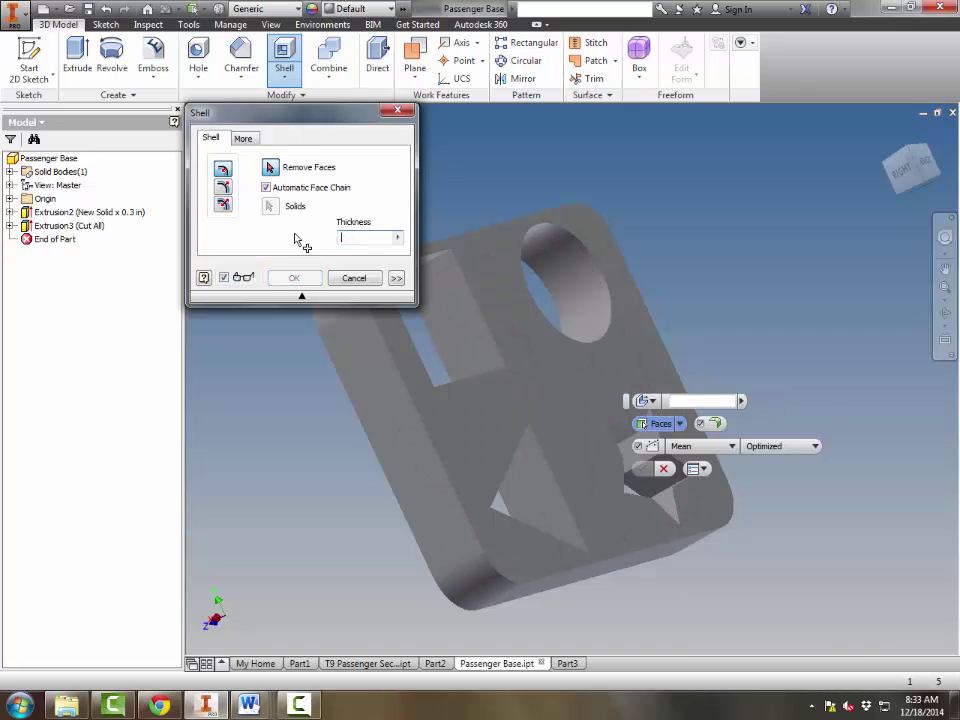
type(".01")
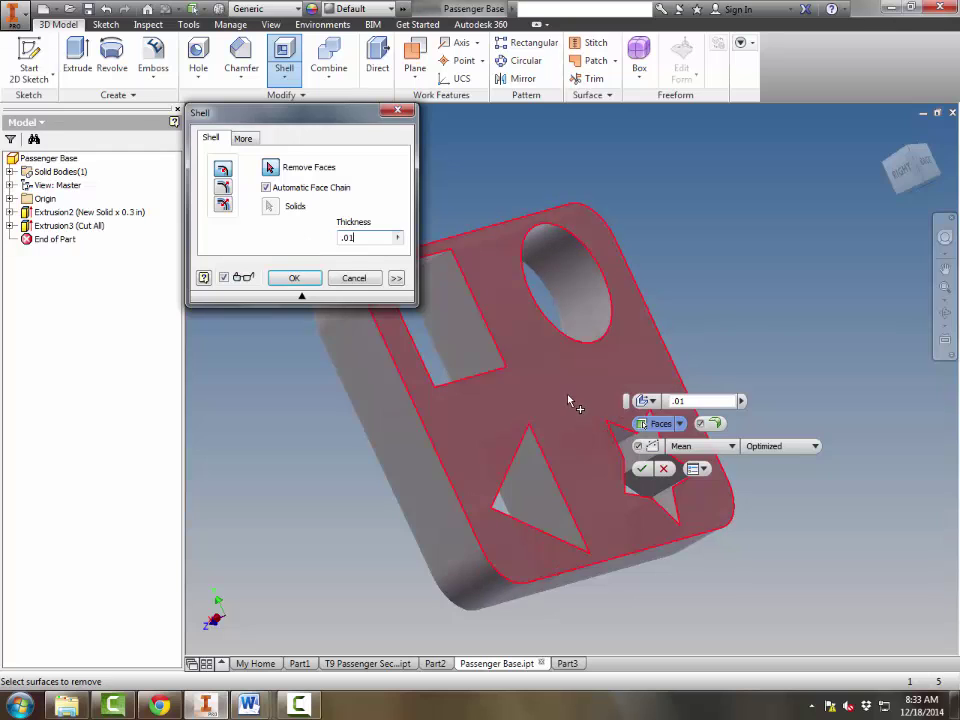
left_click(300, 280)
left_click(944, 312)
left_click_drag(606, 398, 692, 446)
left_click_drag(562, 380, 538, 420)
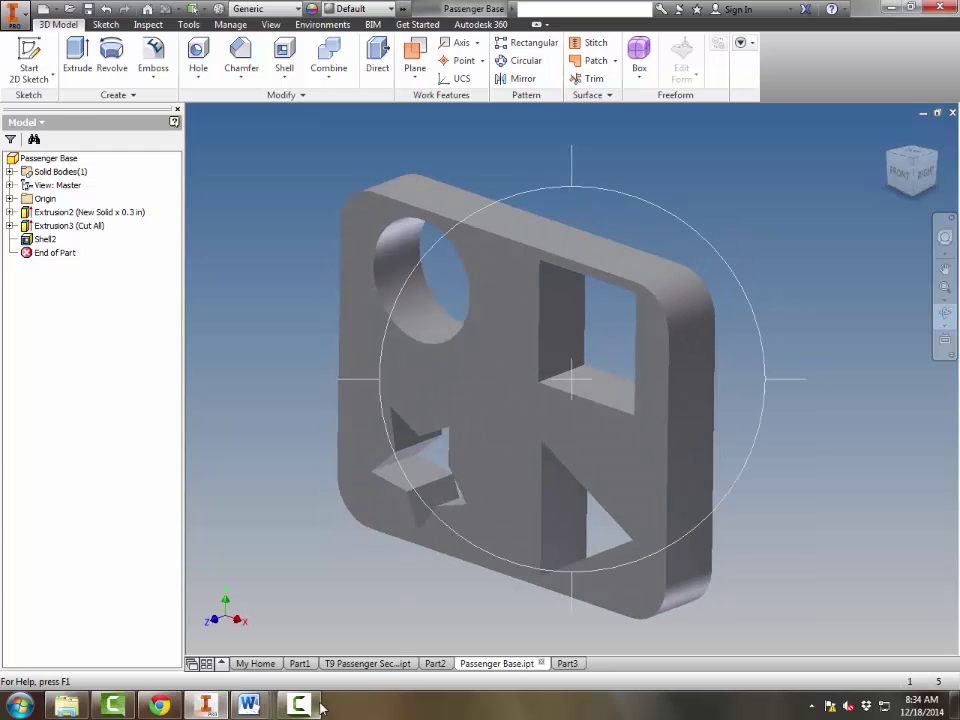
In Part3, sketch on the wheel's front face and project its outer and centre-hole edges
left_click(563, 663)
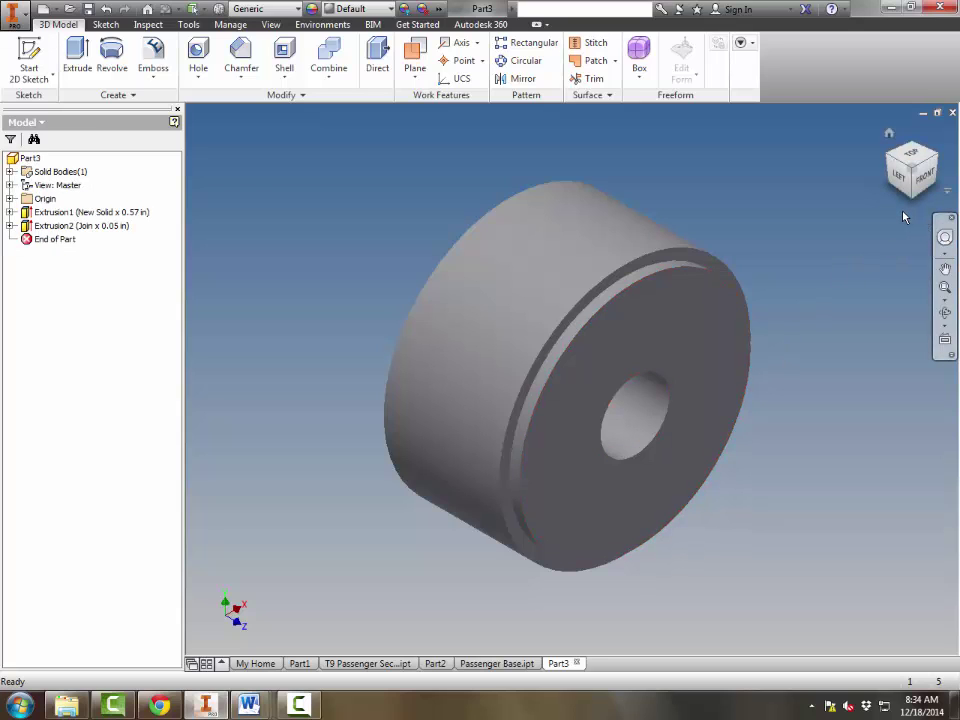
left_click(29, 50)
left_click(672, 343)
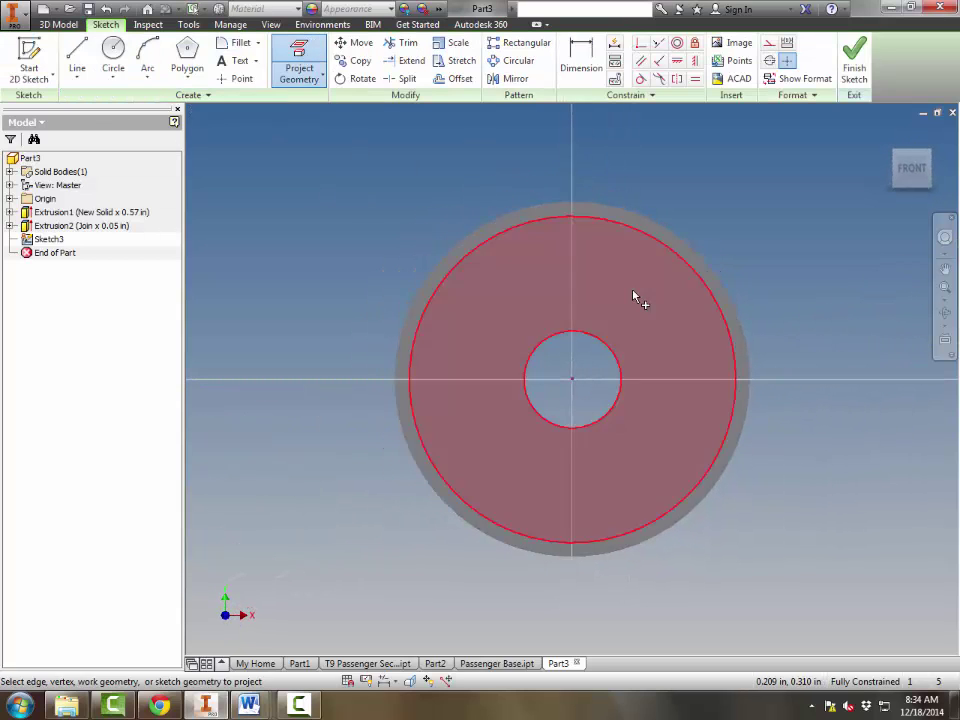
left_click(677, 313)
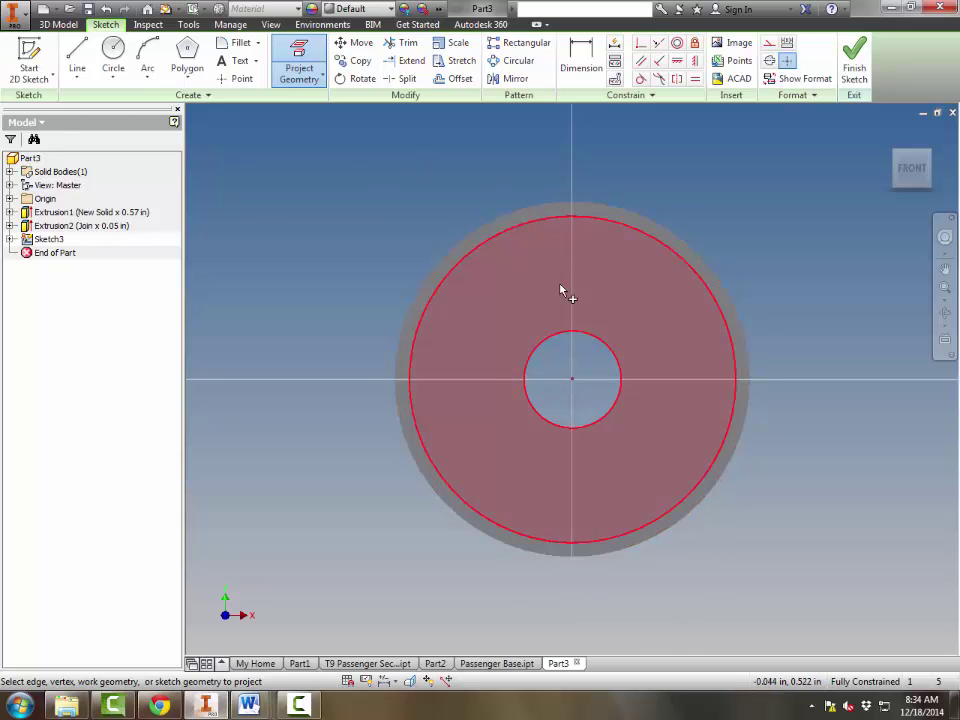
left_click(564, 300)
Draw a 0.500 circle centred on the rim's top point and trim its outer arc
left_click(113, 55)
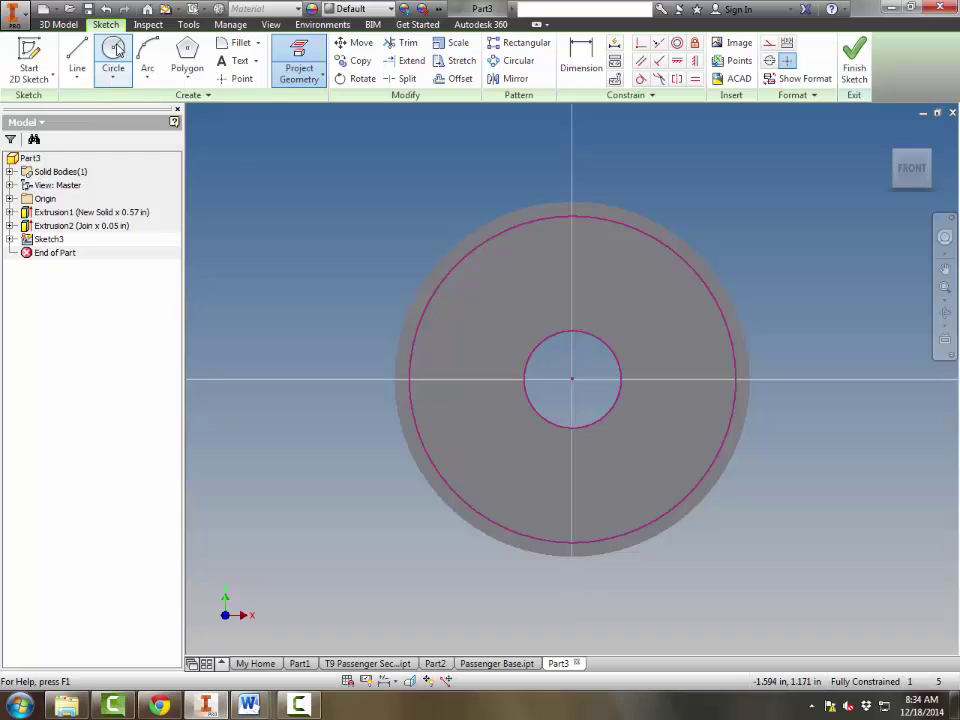
left_click(571, 216)
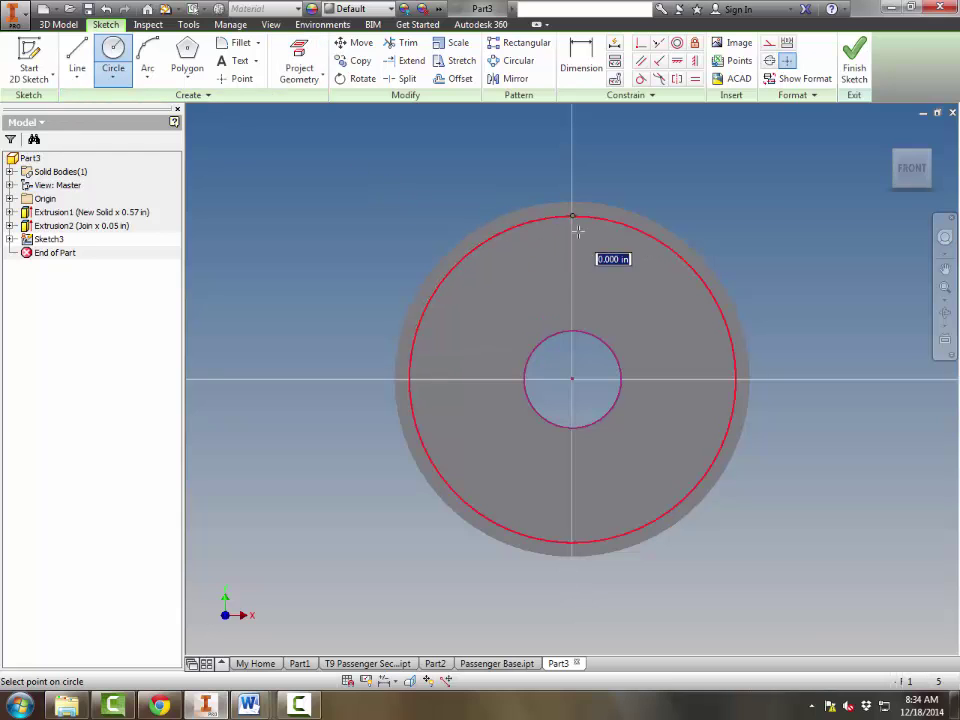
left_click(592, 284)
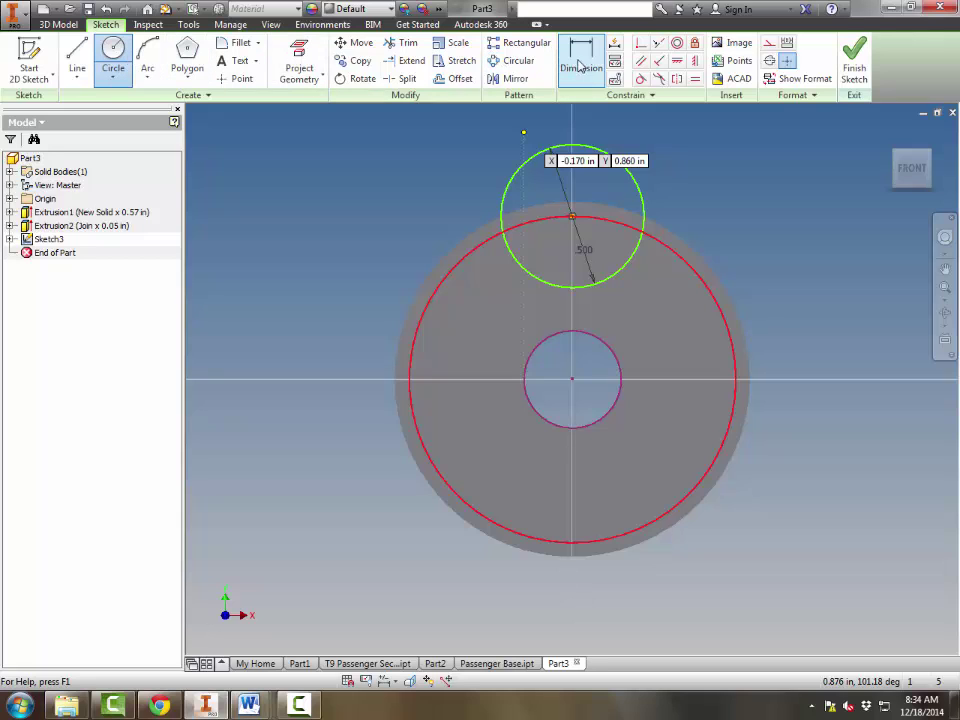
key("Escape")
left_click(404, 43)
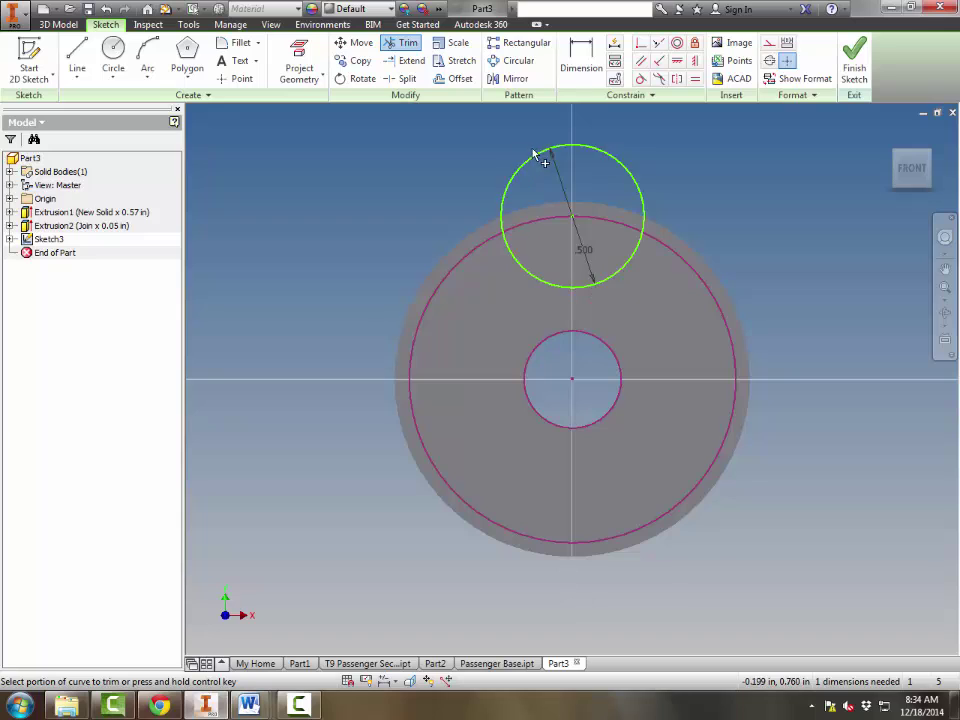
left_click(643, 206)
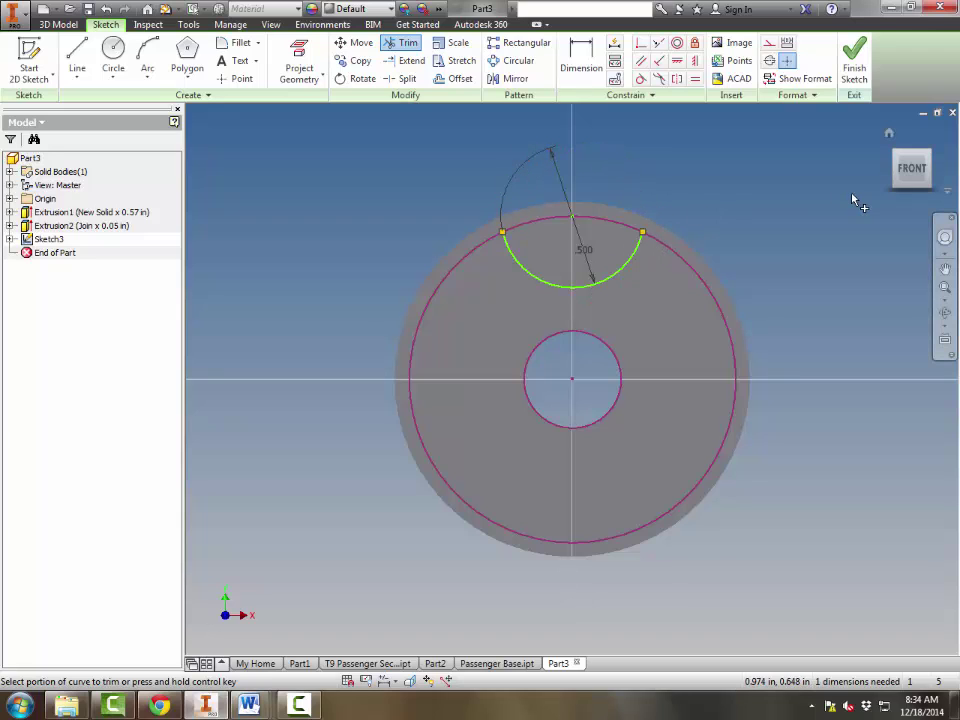
Extrude-cut the crescent profile 0.05 in into the rim, then orbit to view the notch
left_click(854, 60)
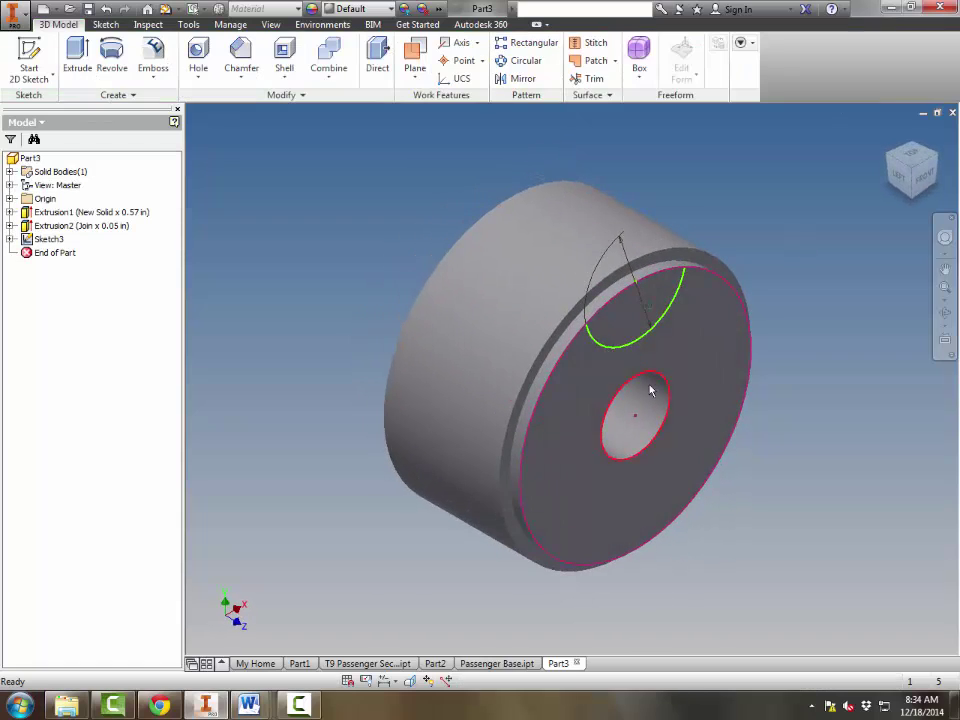
left_click(77, 58)
left_click(627, 326)
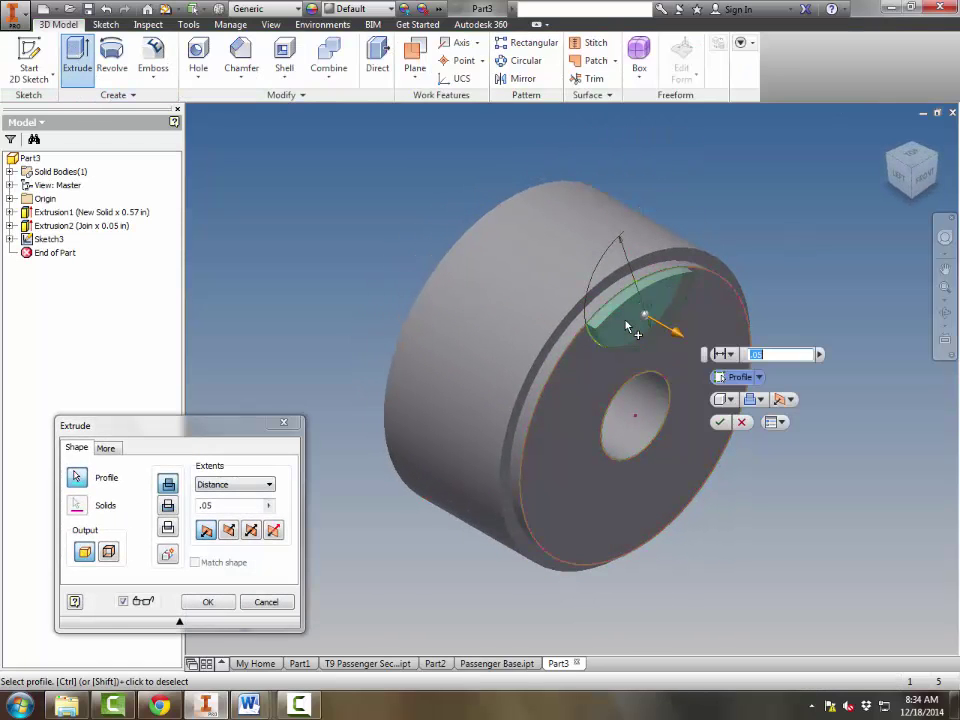
left_click(167, 507)
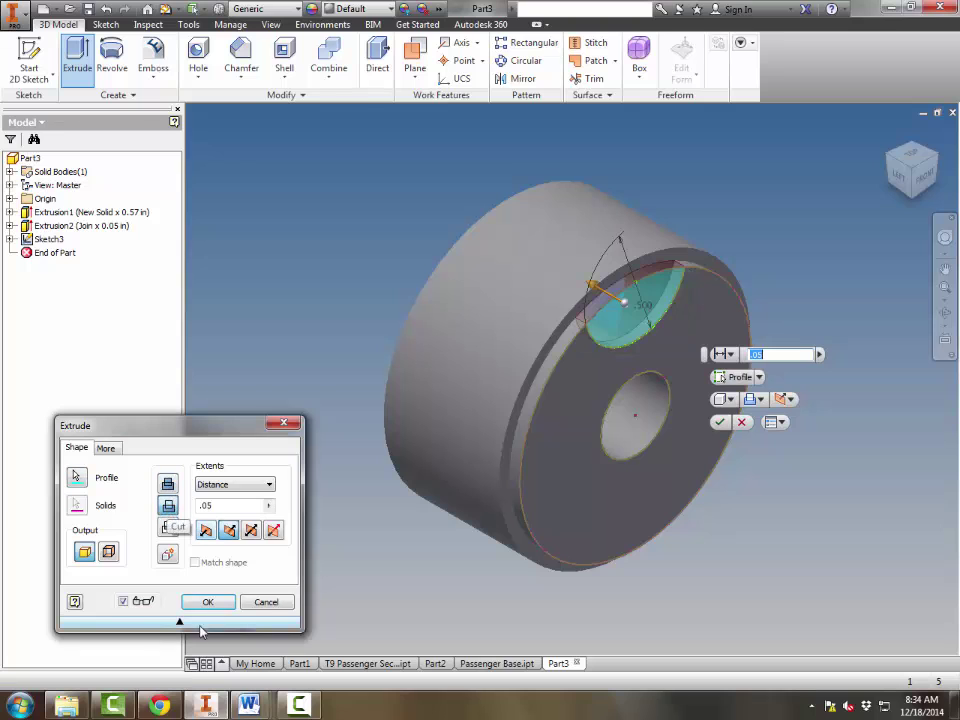
left_click(225, 603)
left_click(944, 313)
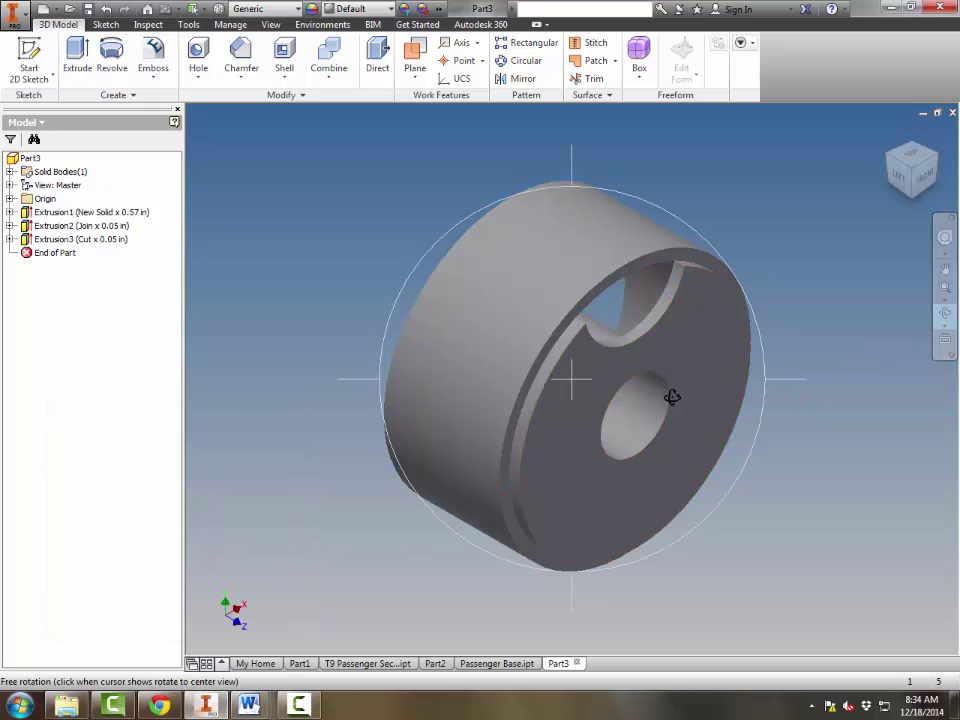
left_click_drag(669, 394, 648, 320)
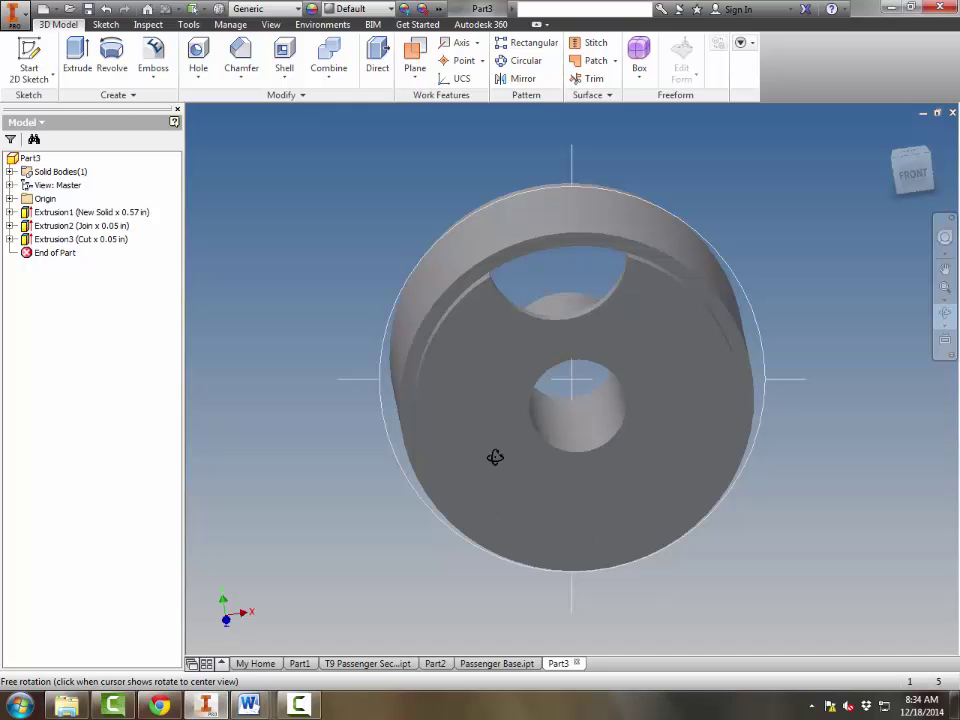
left_click_drag(517, 466, 656, 212)
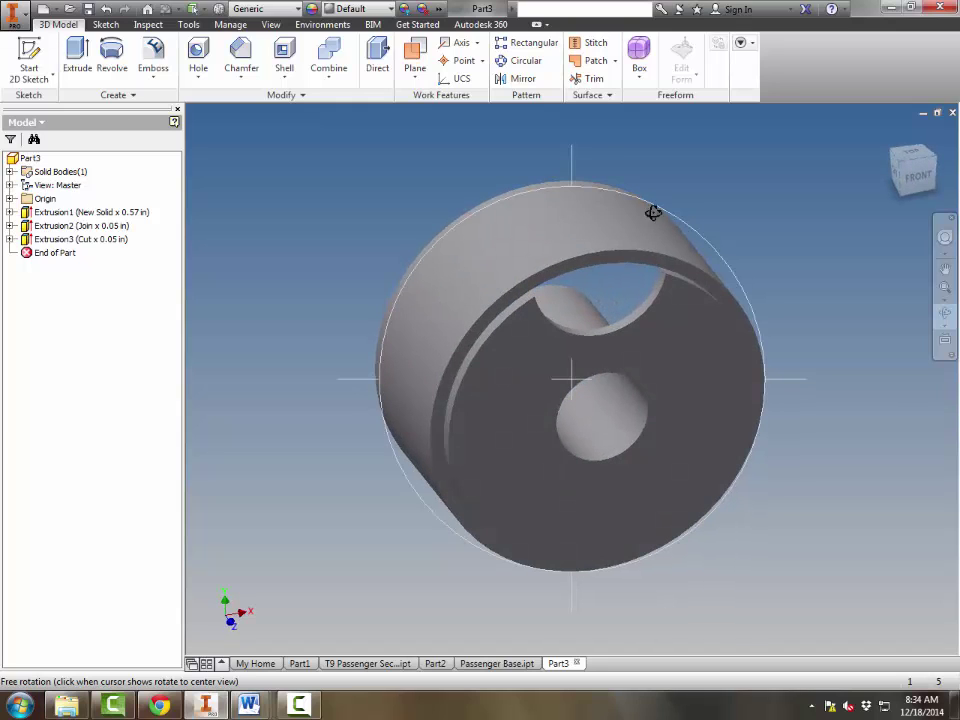
Circular-pattern the Extrusion3 notch 5 times over 360° around the centre-hole axis
left_click(518, 62)
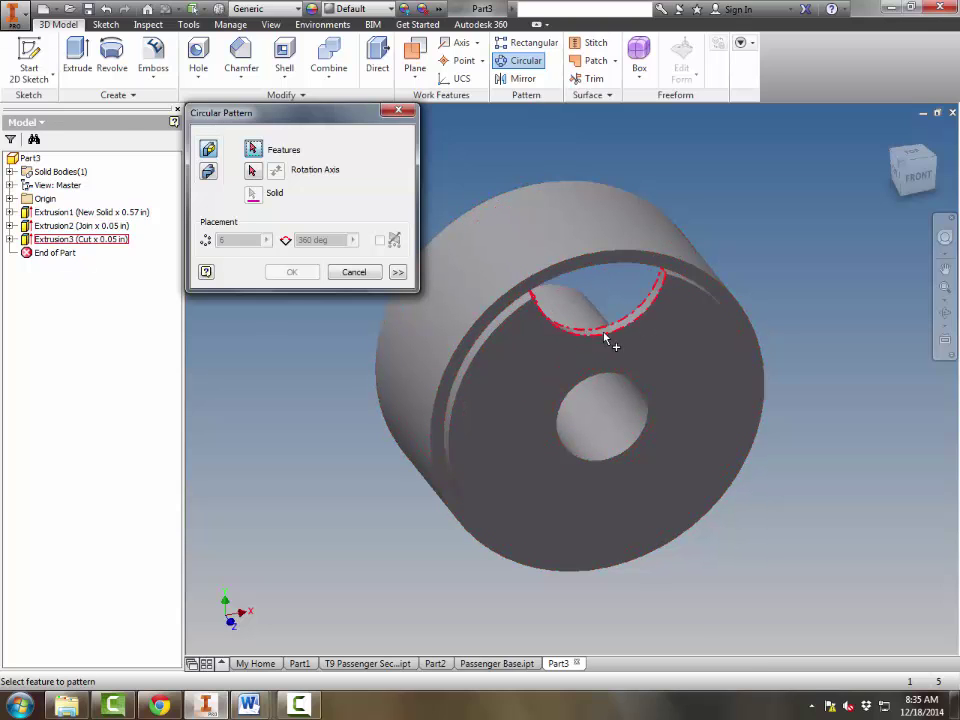
left_click(618, 332)
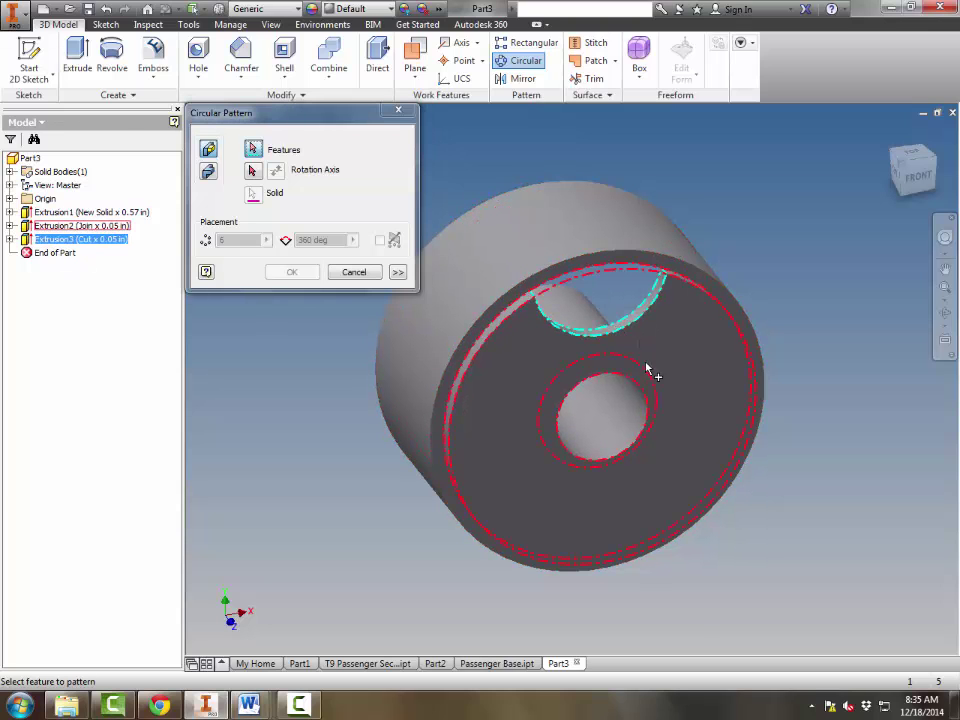
left_click(254, 172)
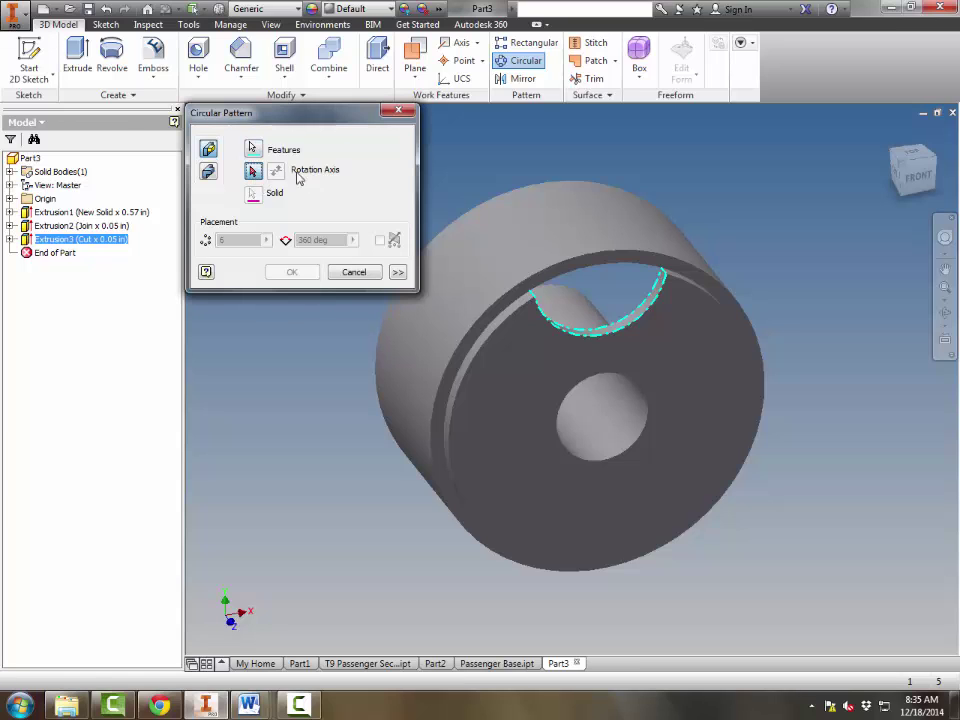
left_click(619, 396)
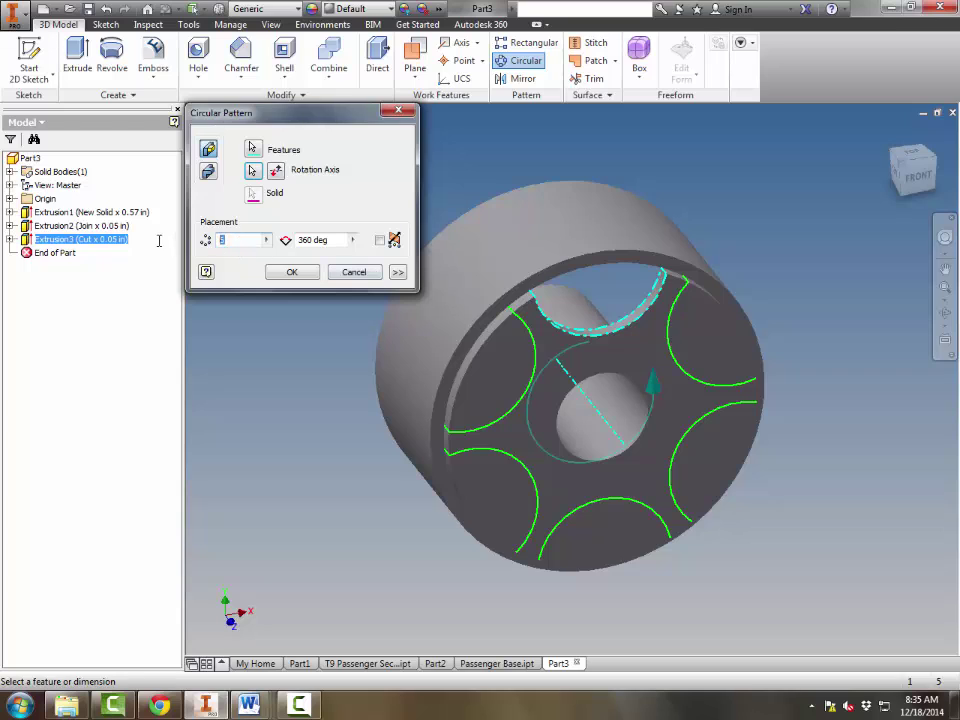
type("5")
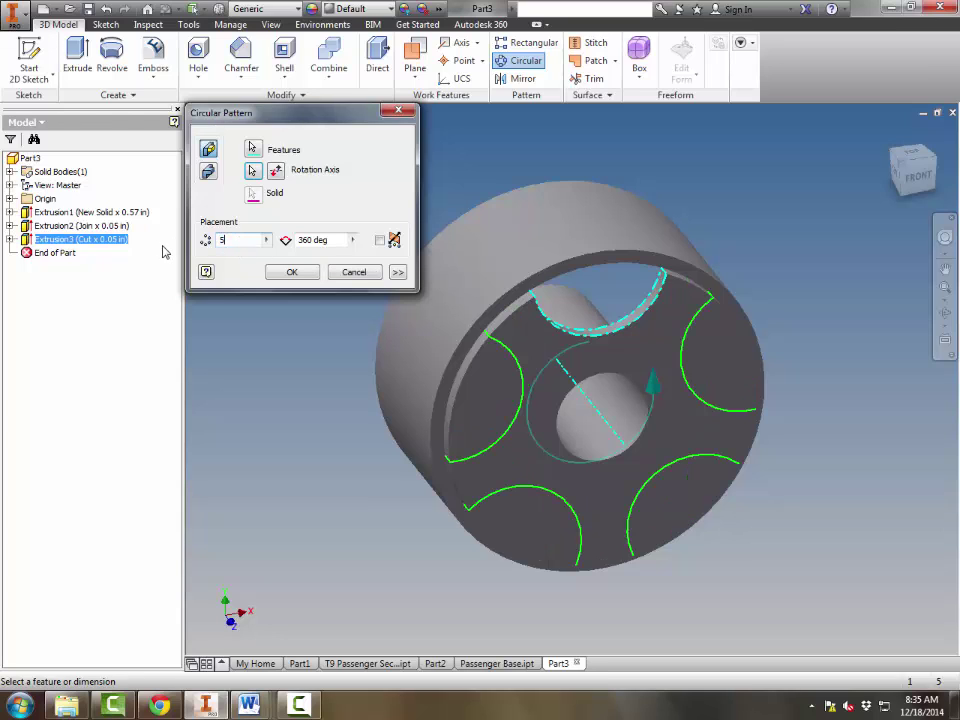
left_click(292, 273)
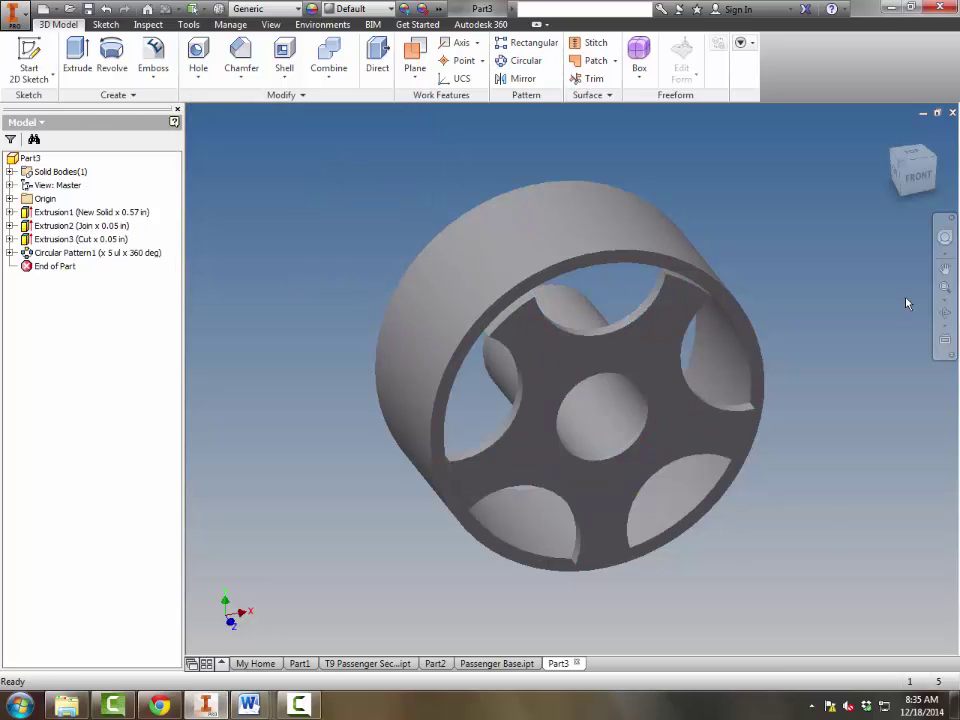
left_click(944, 312)
Orbit the finished wheel toward the viewer, then bring the Activity 5 Word document forward
left_click_drag(624, 401, 469, 366)
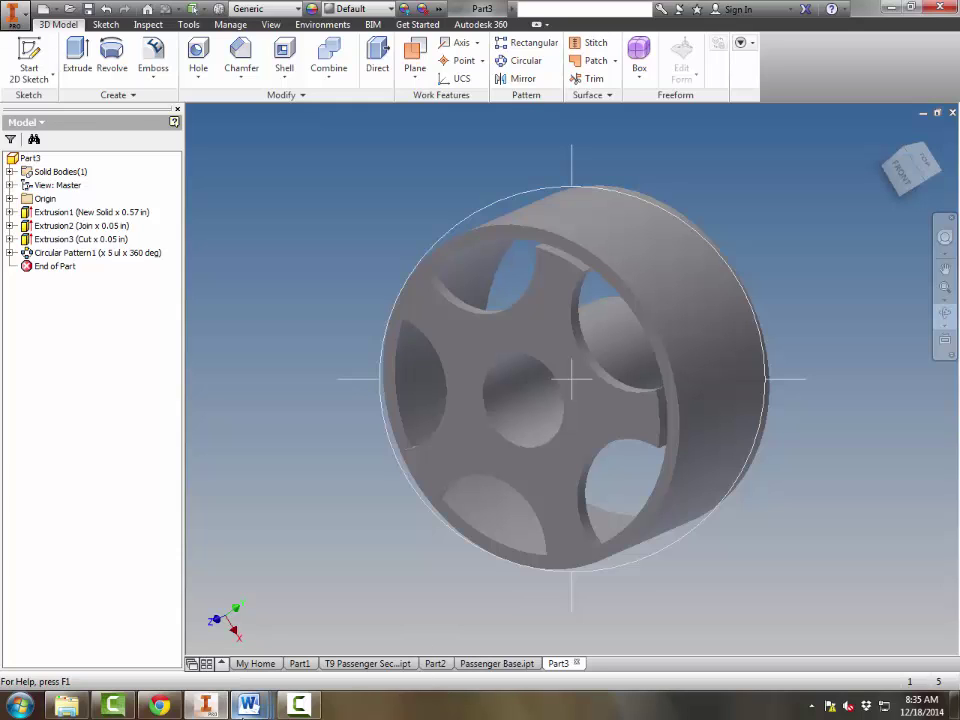
mouse_move(249, 704)
left_click(426, 608)
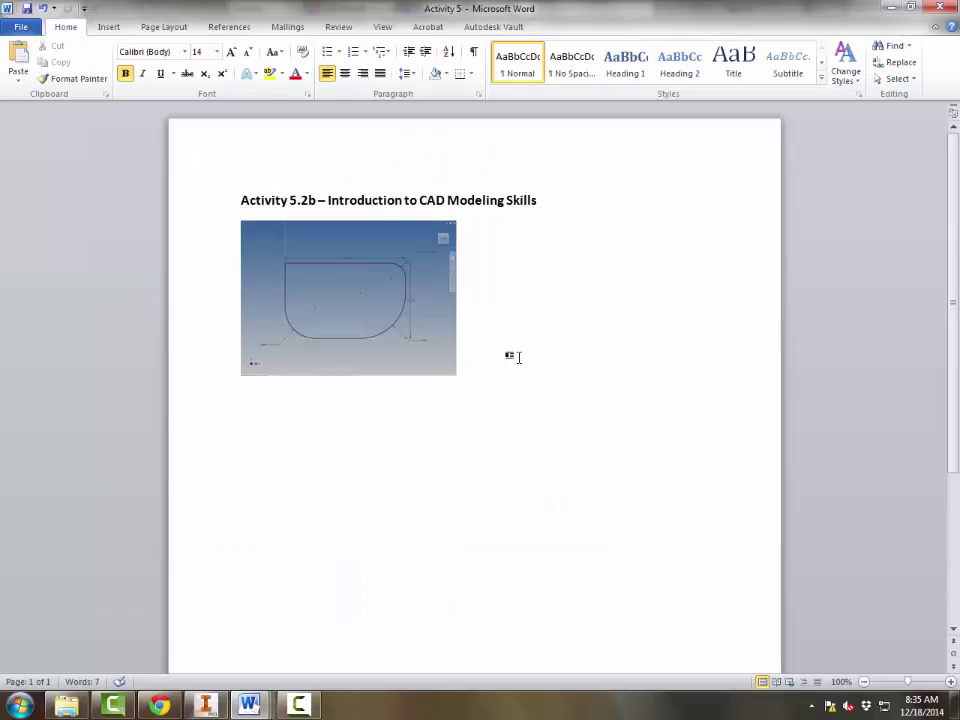